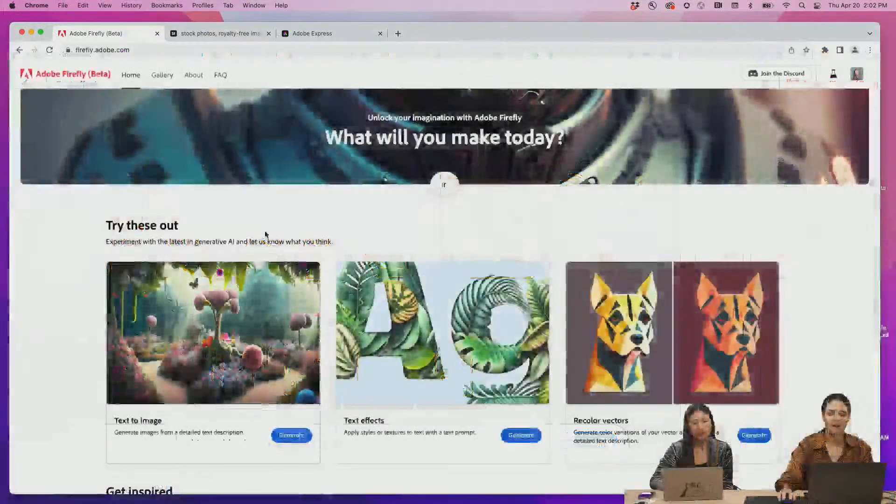
Open the Text to image generator from the Firefly home page
scroll(270, 227, down, 2)
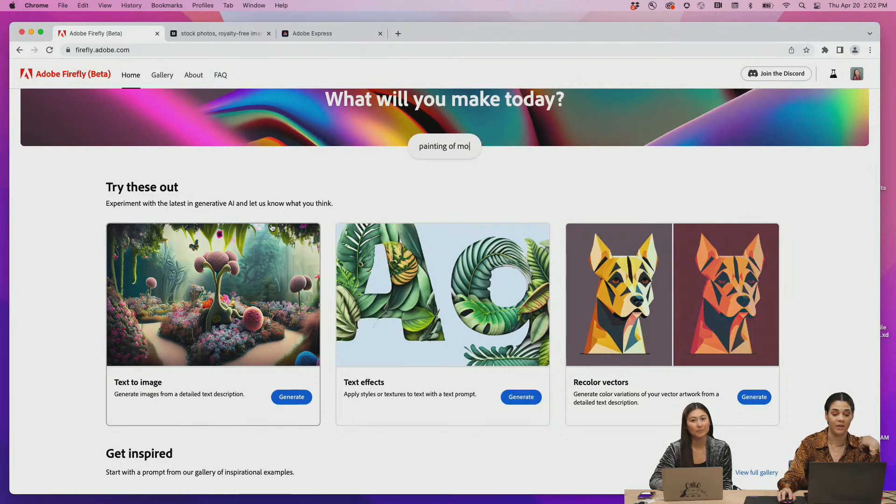
scroll(272, 227, down, 1)
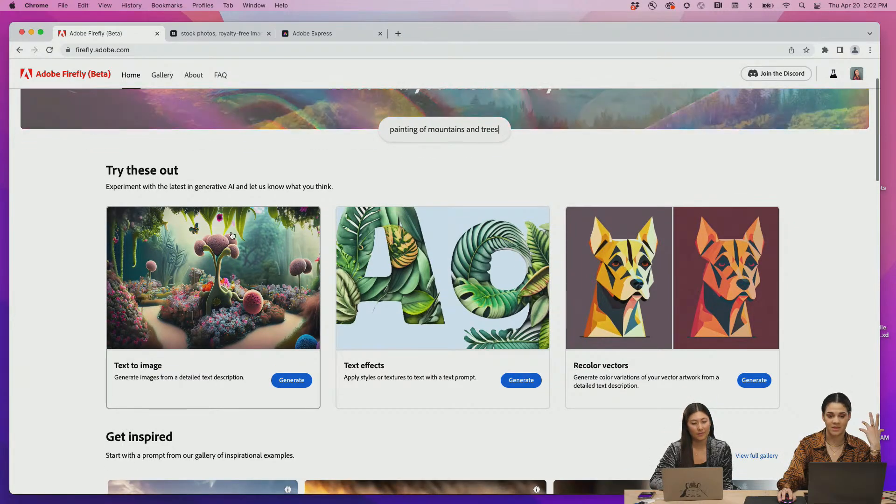
click(232, 236)
Browse the Text to image sample gallery, examining the example images and the prompts behind them
scroll(306, 201, down, 3)
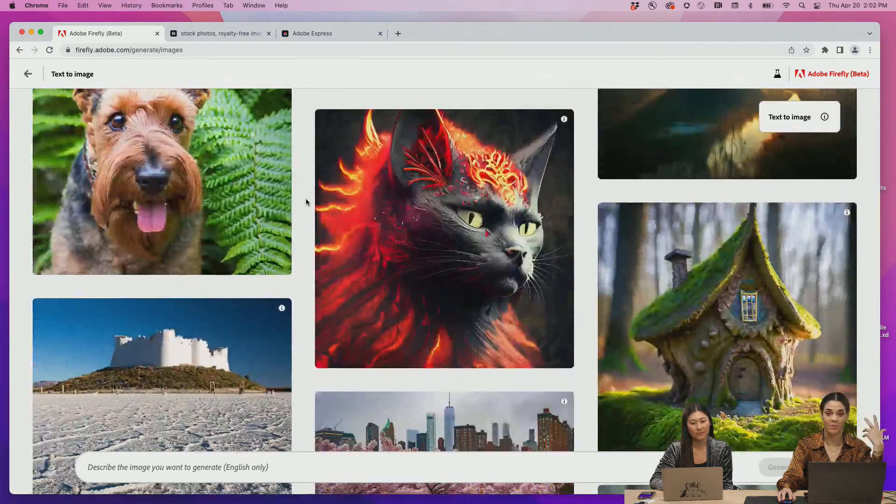
scroll(306, 200, down, 3)
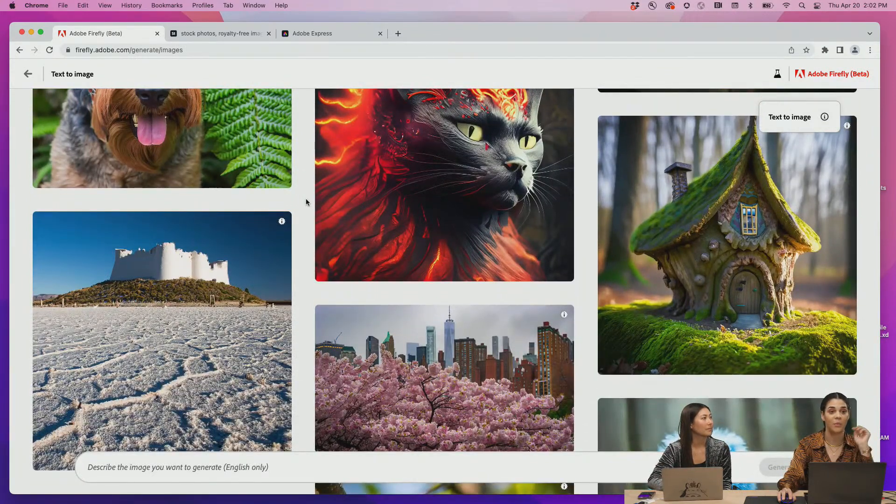
scroll(306, 202, down, 2)
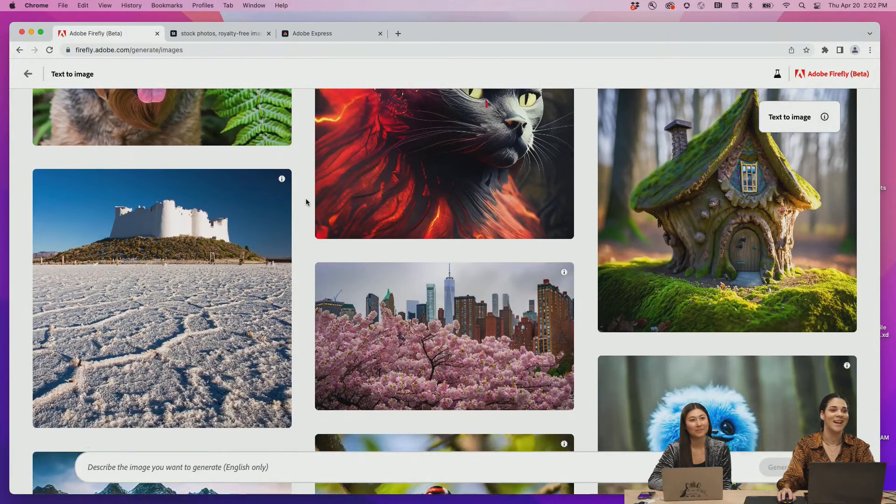
scroll(306, 202, down, 1)
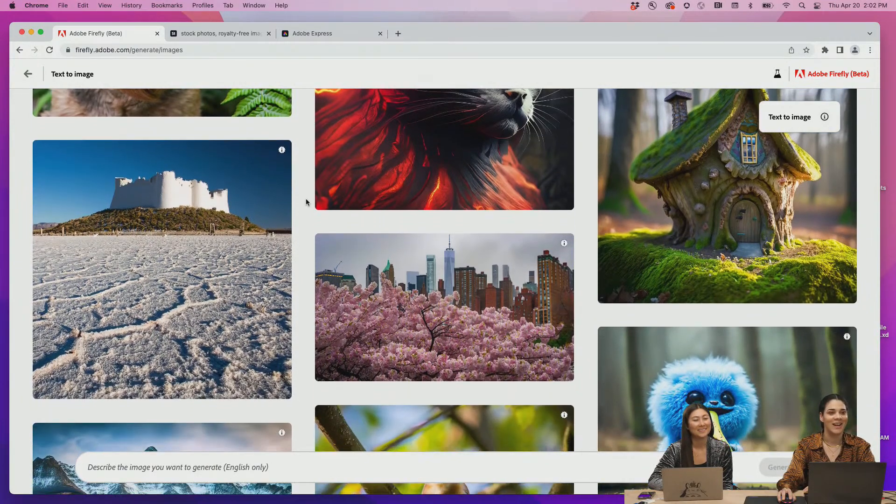
scroll(306, 201, down, 4)
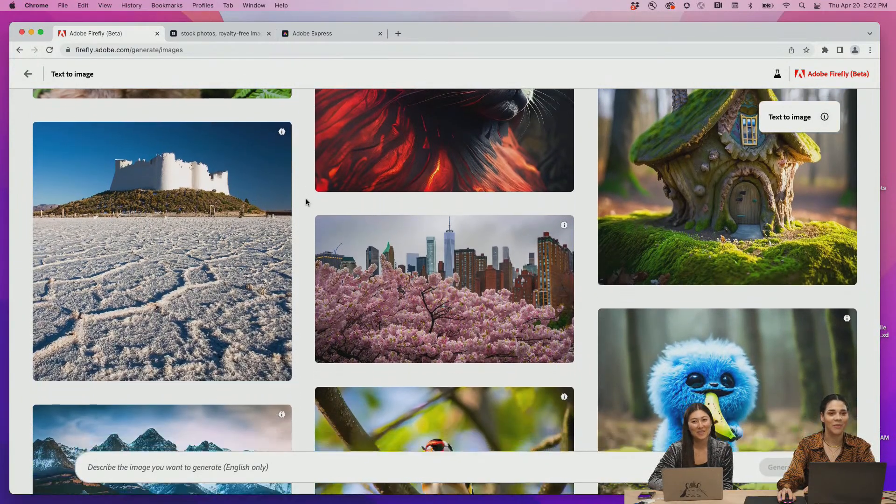
scroll(306, 201, down, 2)
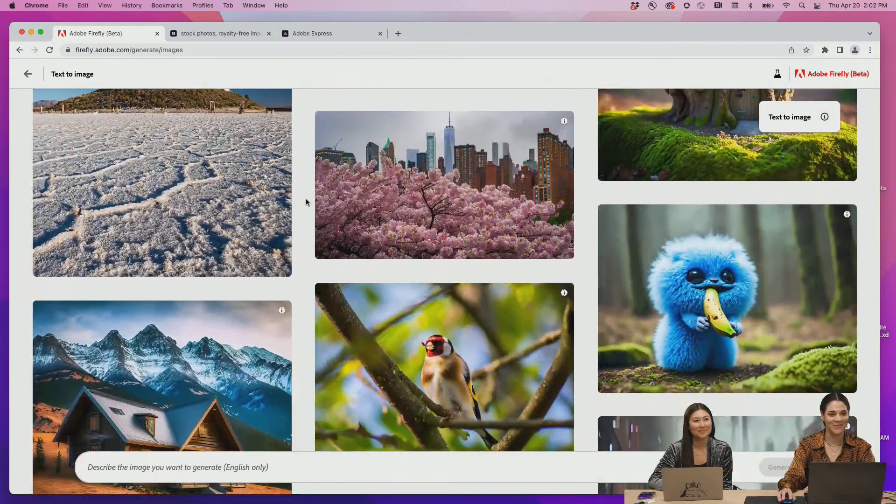
scroll(306, 201, down, 3)
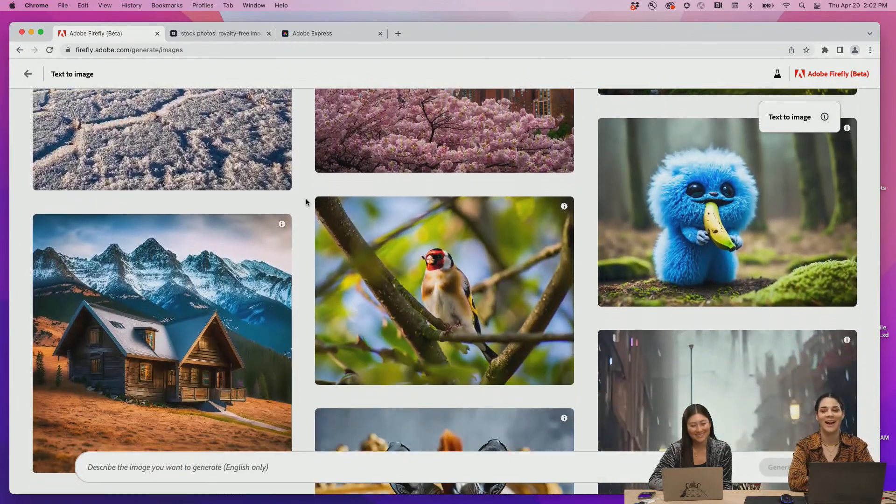
scroll(306, 201, down, 1)
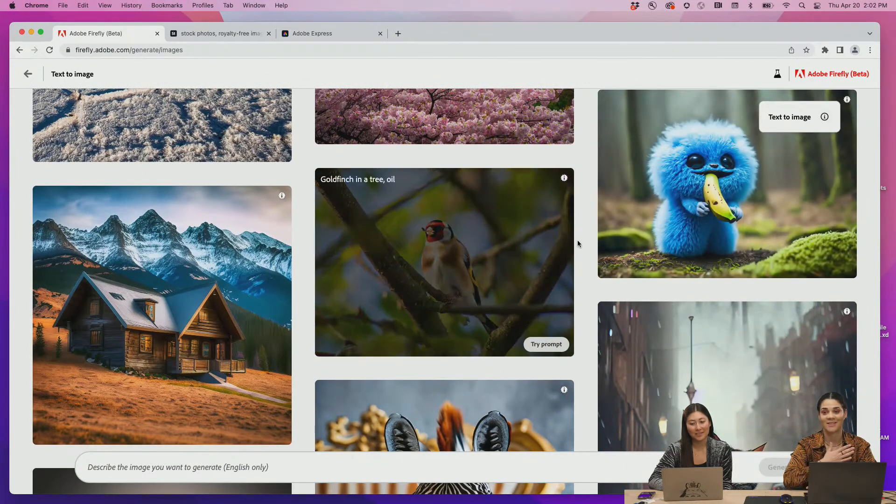
scroll(583, 243, up, 1)
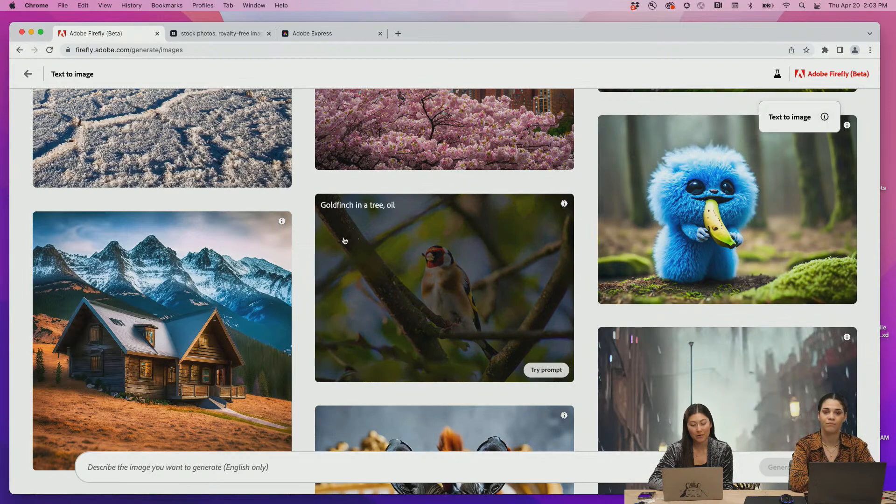
scroll(307, 237, down, 4)
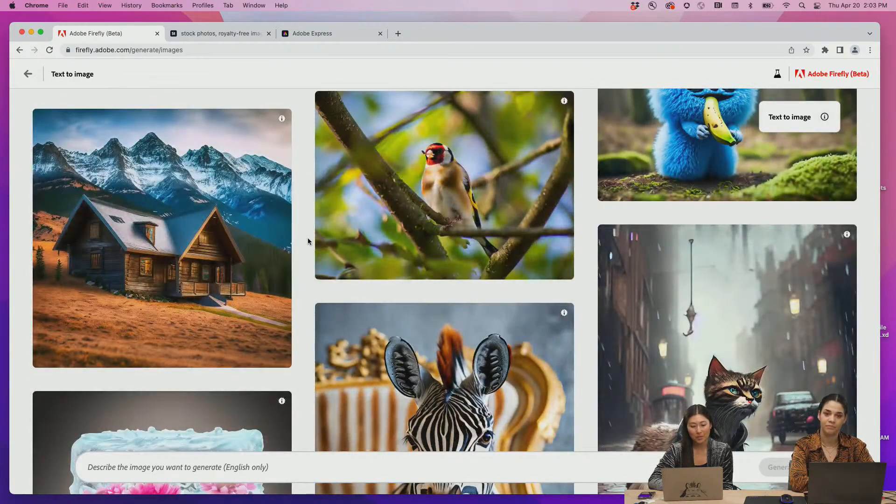
scroll(307, 240, down, 5)
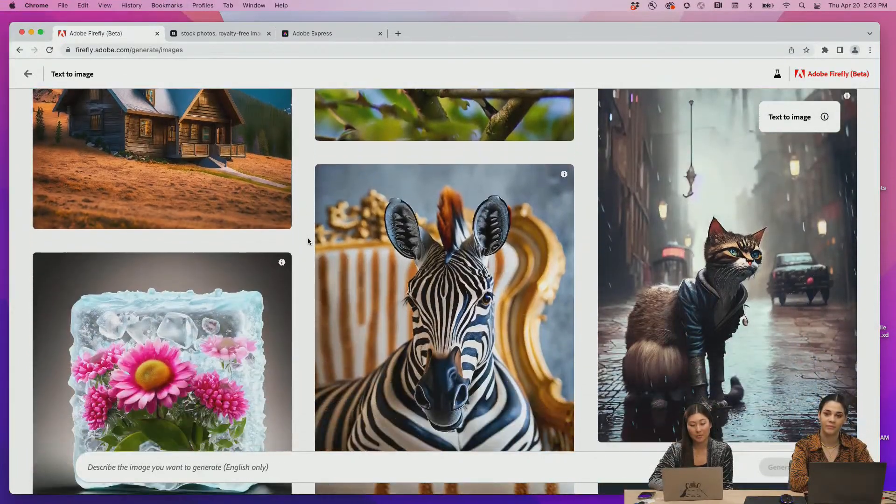
scroll(308, 241, down, 10)
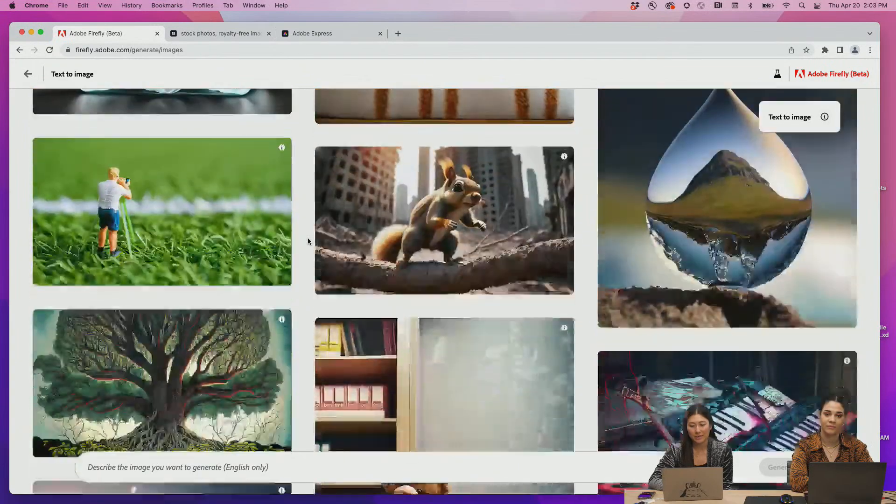
scroll(307, 241, down, 8)
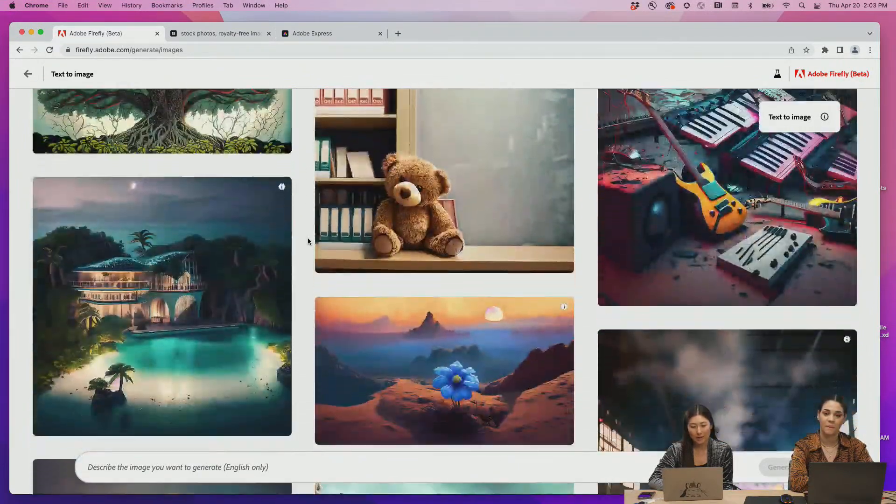
scroll(308, 241, down, 9)
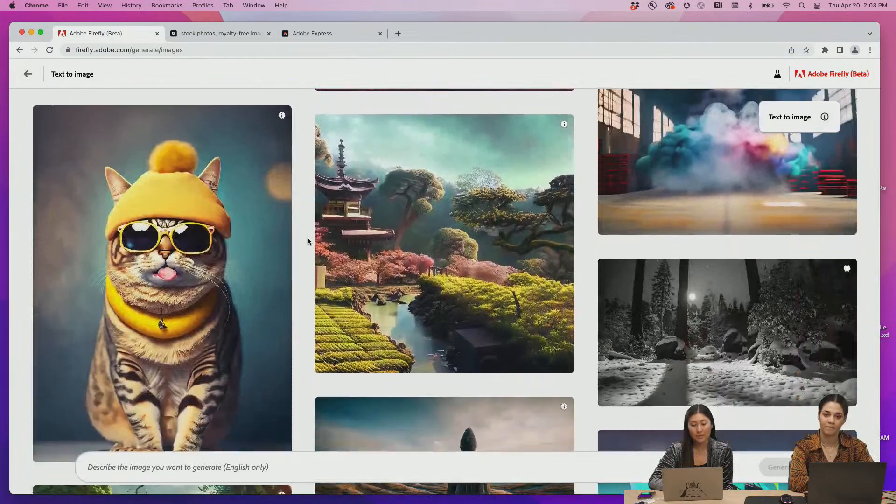
scroll(308, 241, down, 9)
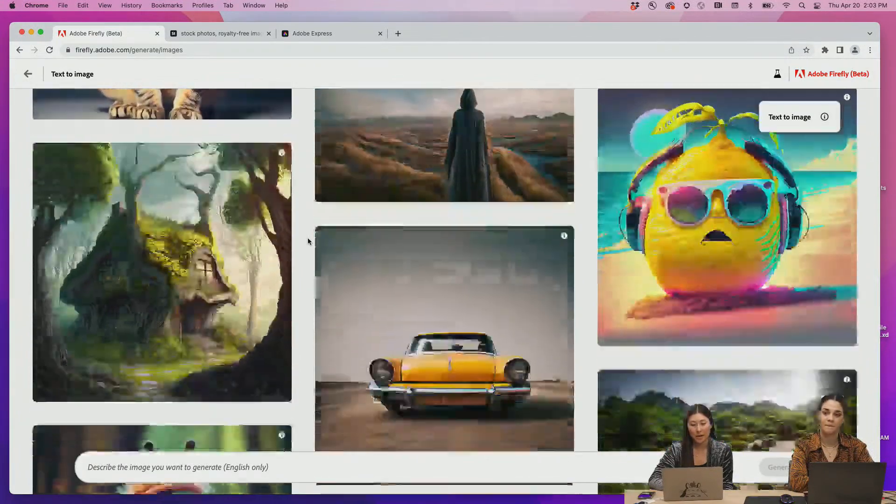
scroll(307, 237, down, 1)
mouse_move(239, 248)
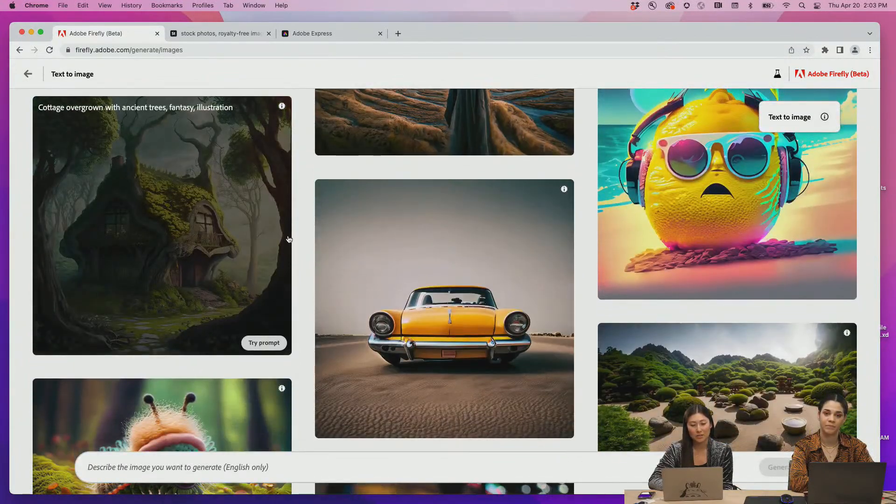
scroll(299, 235, down, 2)
scroll(299, 233, down, 1)
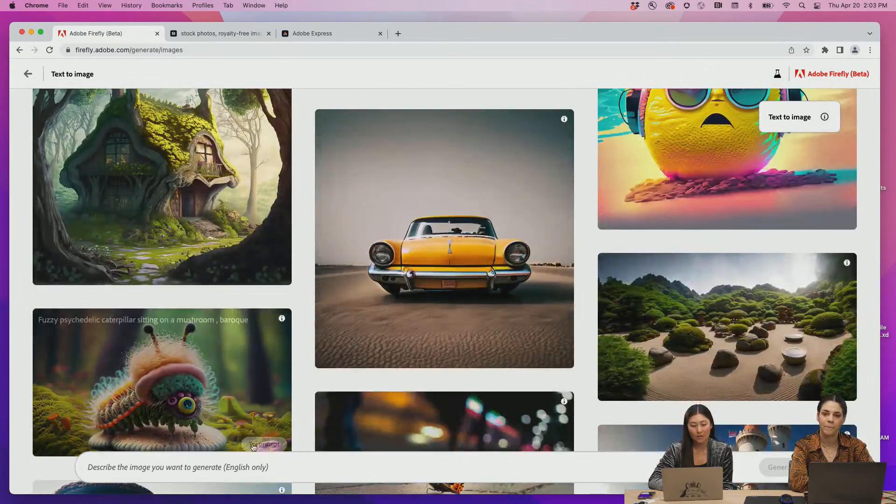
scroll(311, 283, down, 10)
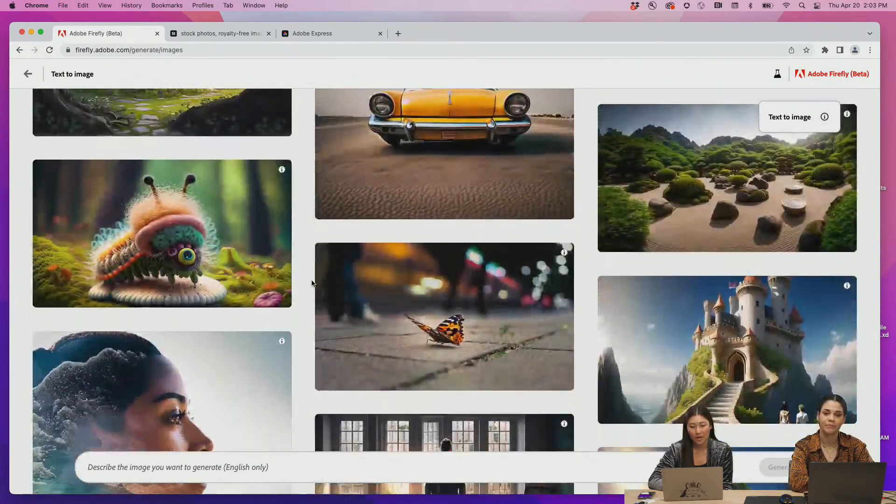
scroll(311, 282, down, 8)
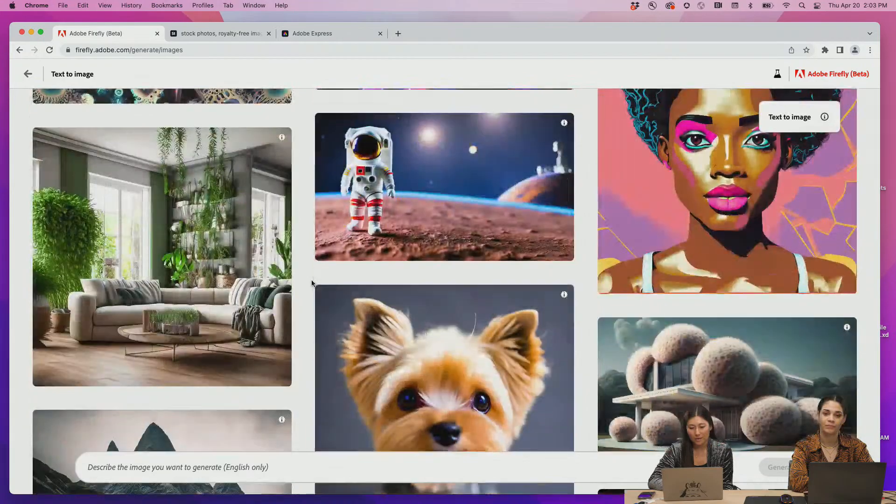
scroll(312, 282, down, 10)
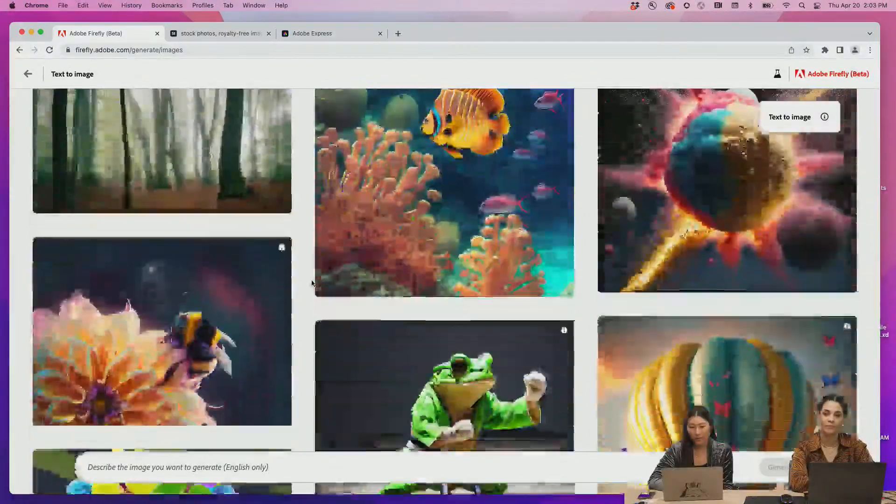
scroll(311, 283, down, 10)
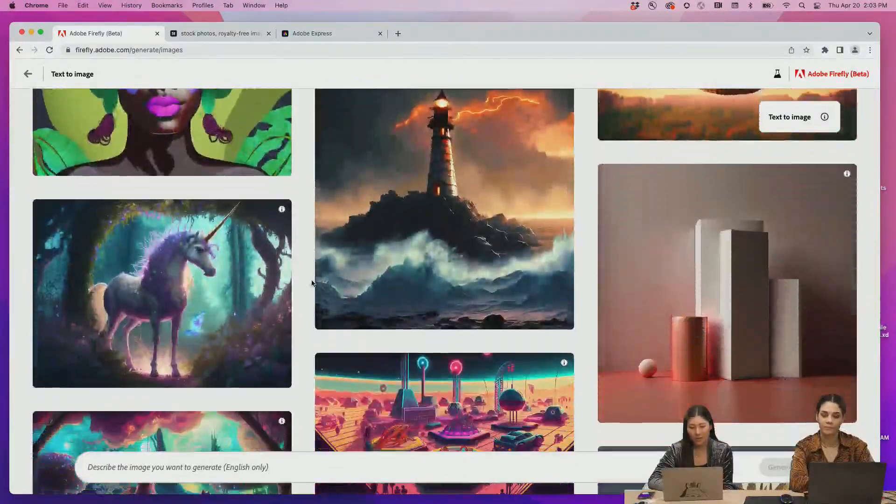
scroll(312, 283, down, 10)
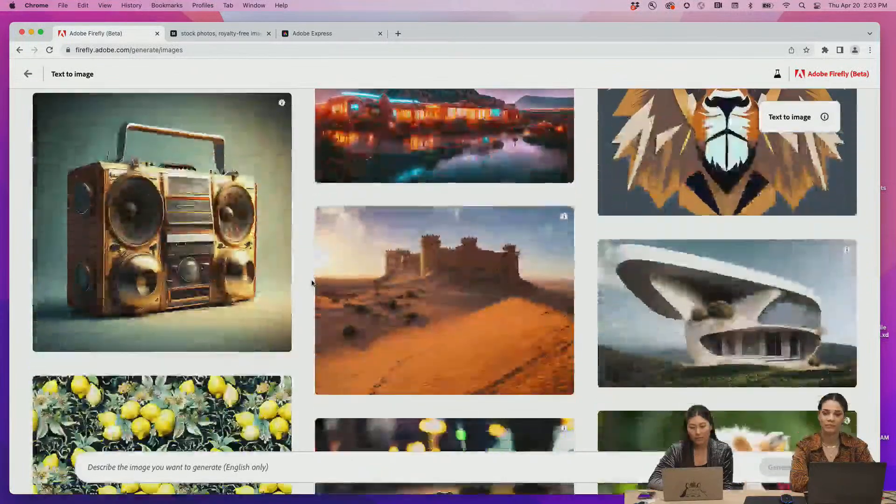
scroll(312, 283, down, 5)
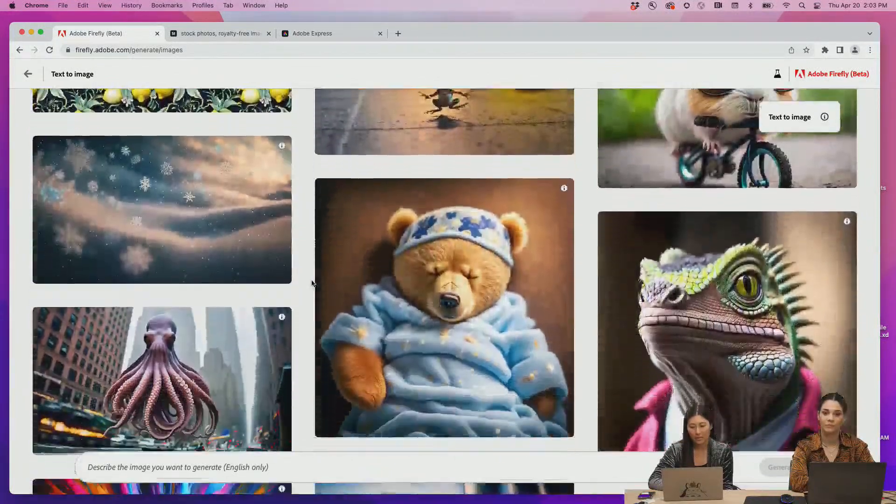
scroll(310, 266, down, 10)
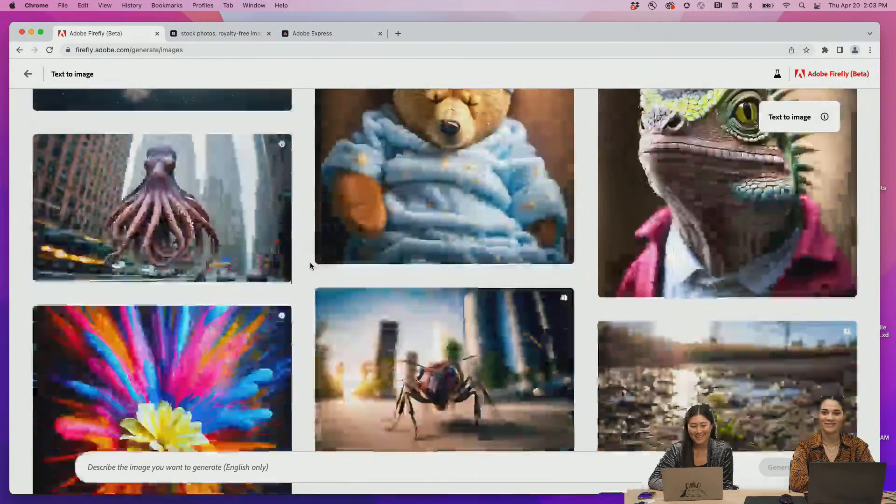
scroll(310, 265, down, 12)
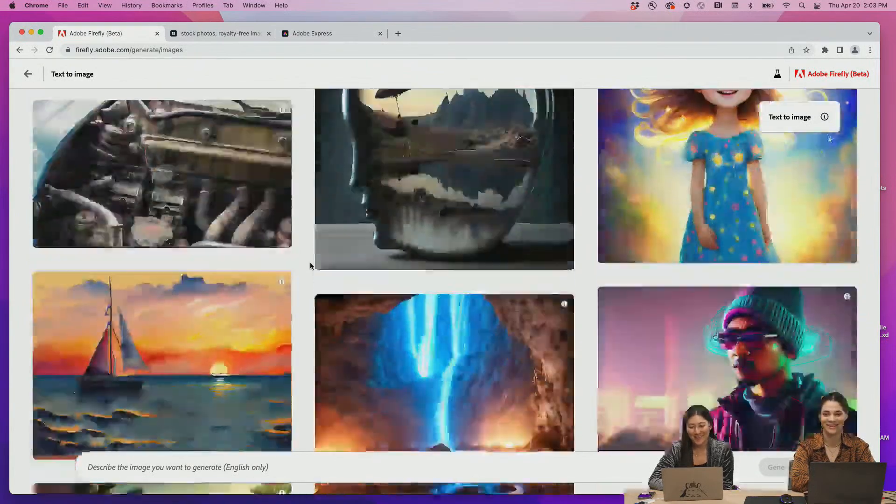
scroll(310, 264, down, 3)
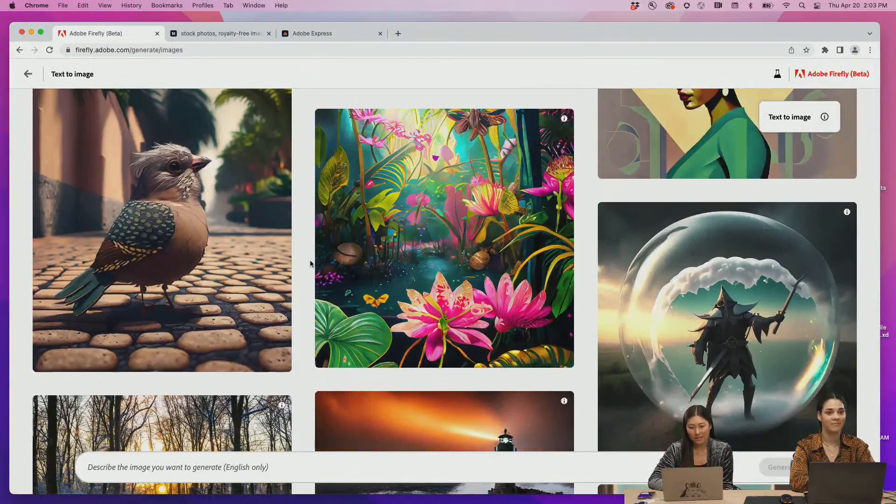
mouse_move(382, 240)
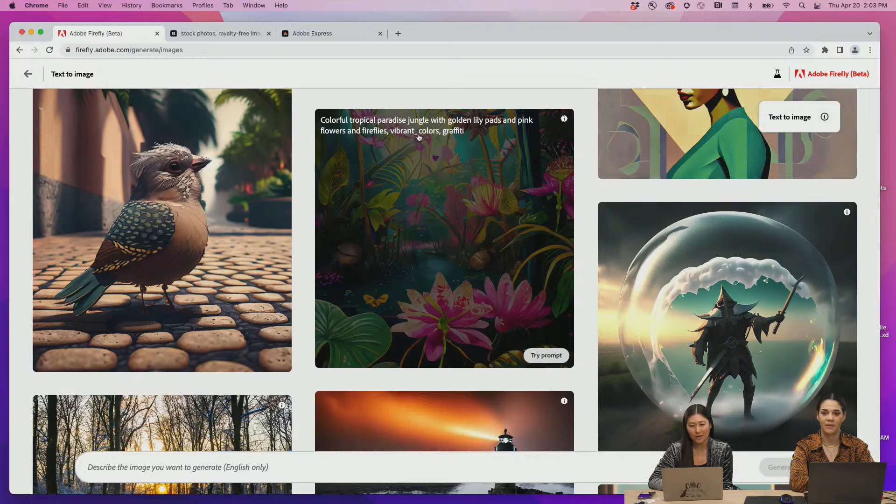
Try the sample prompt of the illustrated hot tea on a wooden table next to a window with lots of plants
scroll(307, 279, down, 10)
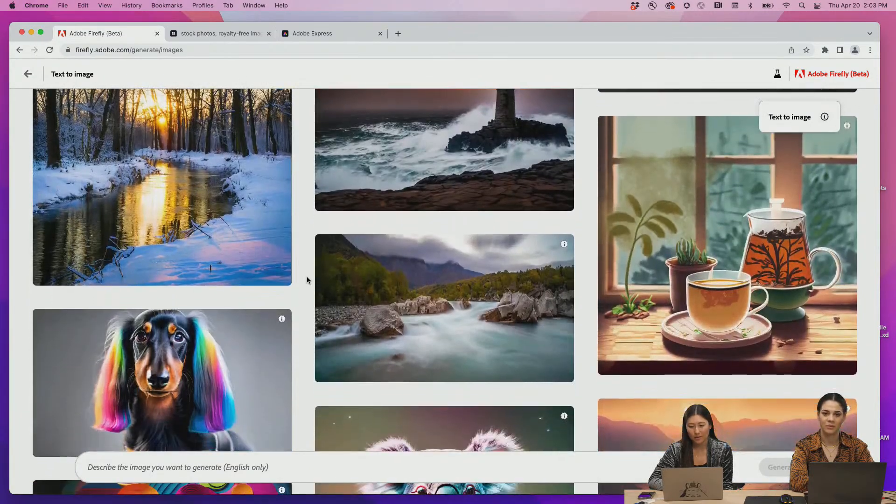
mouse_move(704, 260)
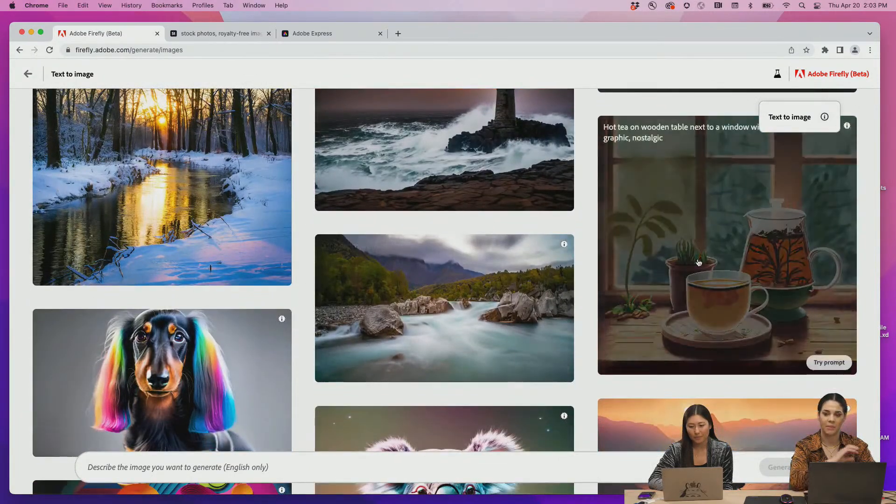
click(673, 251)
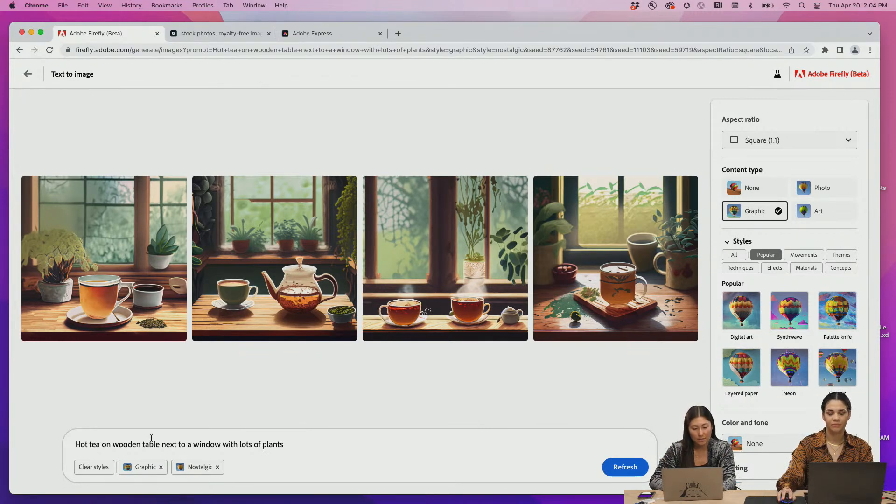
Replace "Hot tea on" at the start of the prompt with "terrarium of plants on"
drag(75, 444, 112, 442)
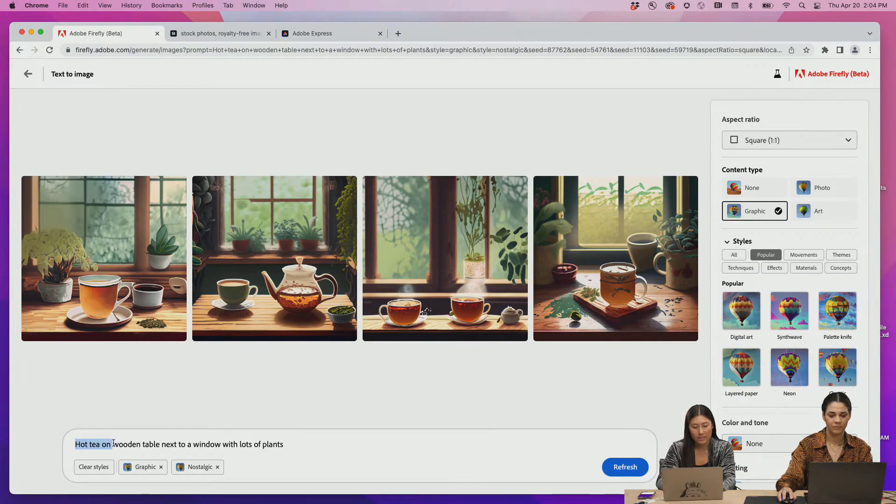
text(terrarui)
key(BackSpace)
key(BackSpace)
text(ium )
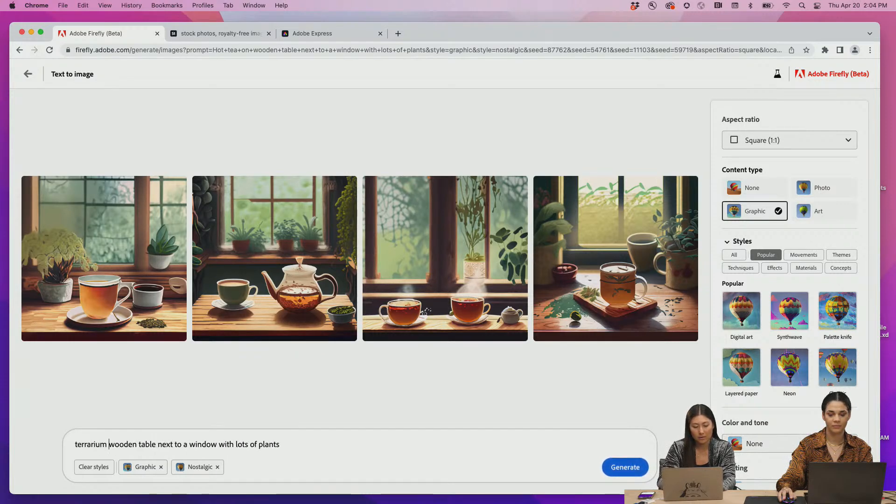
text(of plants in)
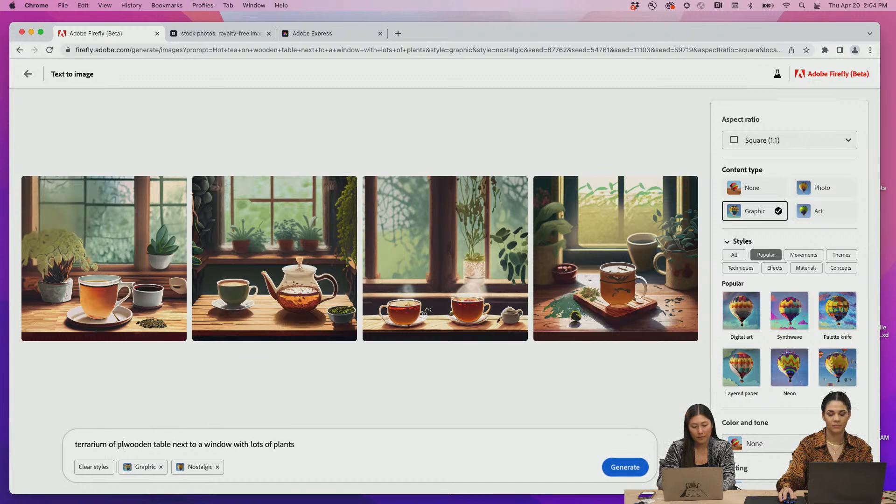
key(BackSpace)
key(BackSpace)
text(on)
Remove "with lots of plants" from the end of the prompt and generate the terrarium images
drag(258, 444, 334, 444)
key(BackSpace)
click(607, 467)
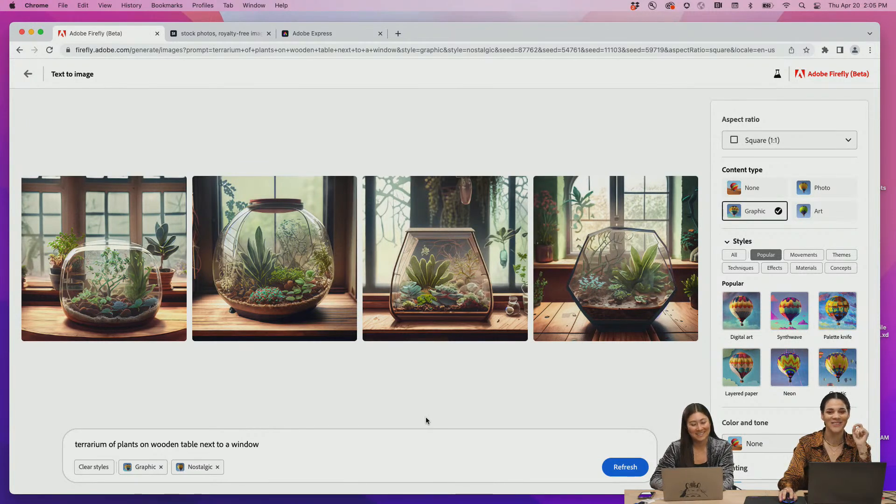
Set the lighting to Studio lighting and regenerate the terrarium images
scroll(756, 418, down, 3)
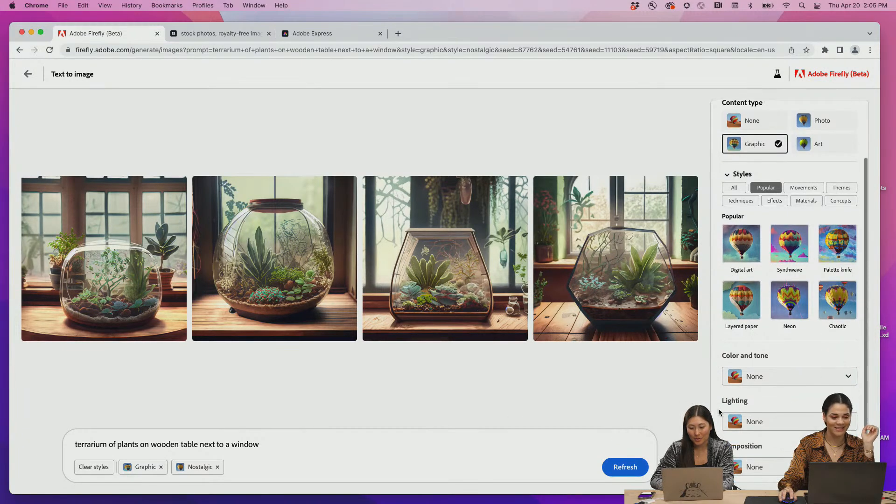
click(756, 418)
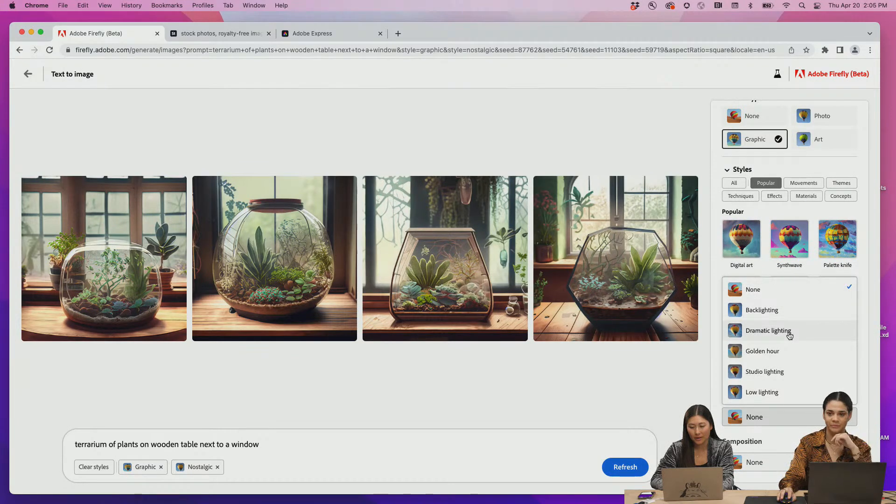
click(788, 372)
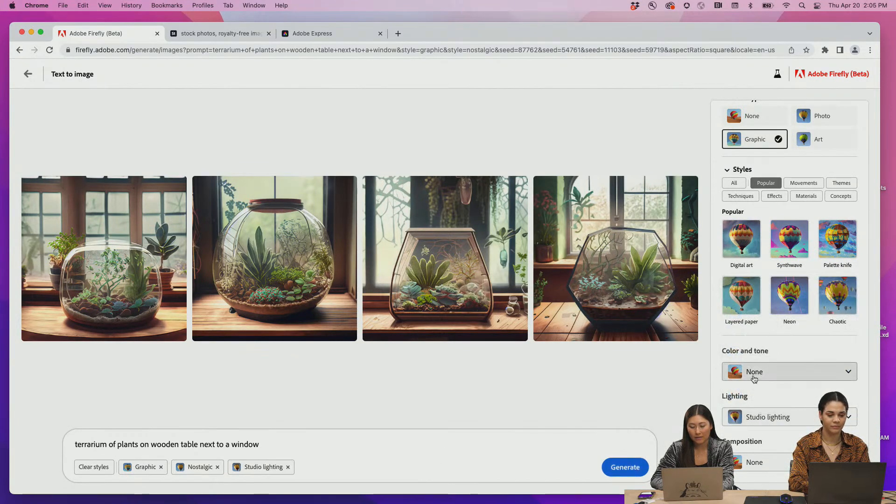
click(613, 467)
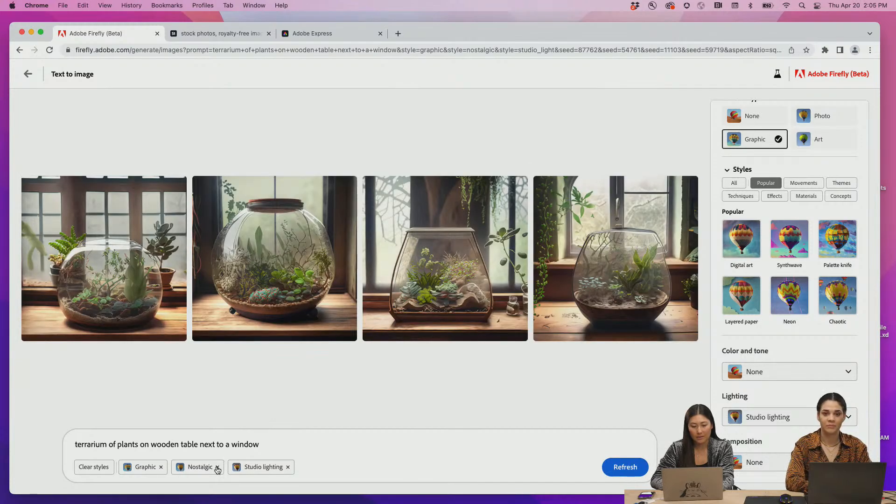
Remove the Nostalgic style from the prompt and regenerate the images
click(217, 467)
click(625, 466)
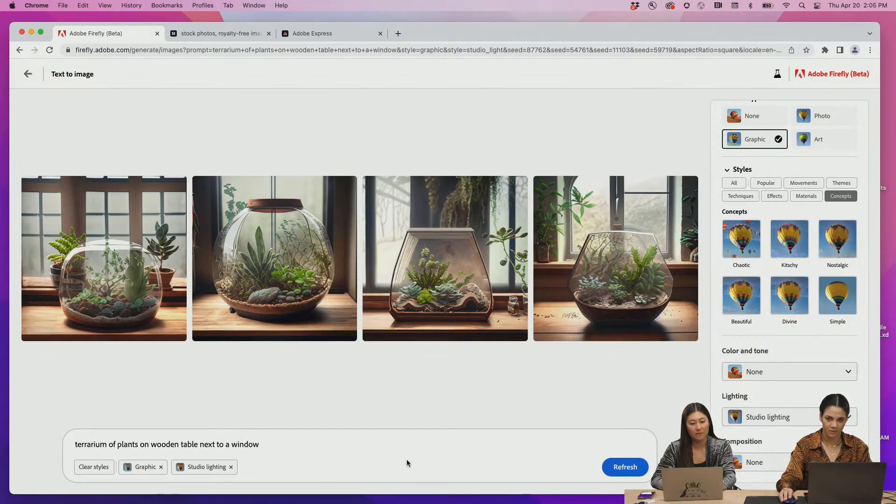
mouse_move(121, 223)
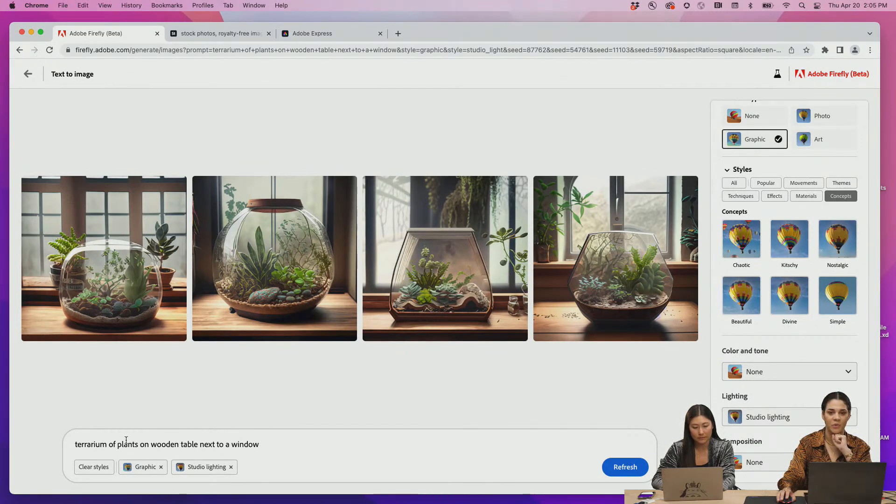
Insert "with butterflies" after "terrarium of plants" in the prompt and generate new images
click(142, 444)
text(with butterfl)
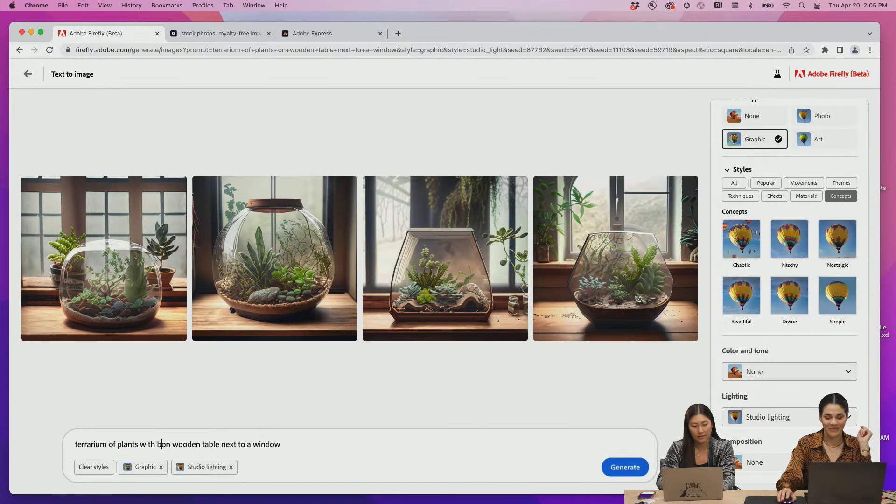
text(ies)
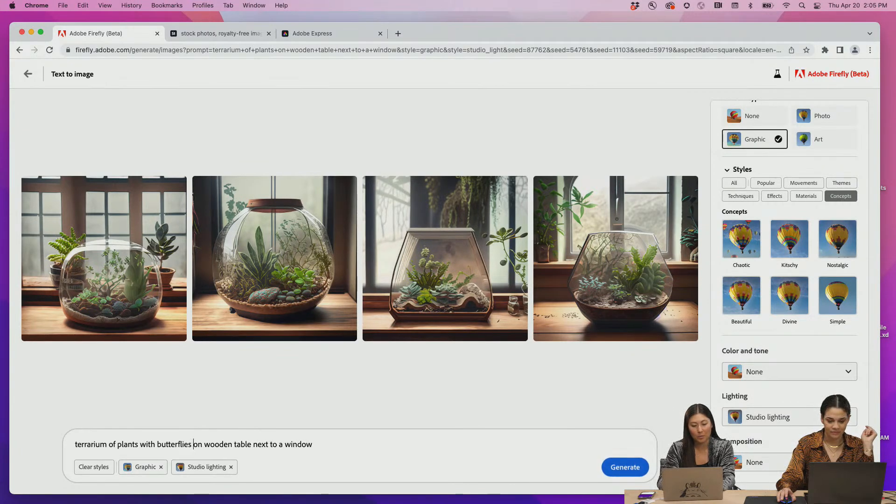
key(Return)
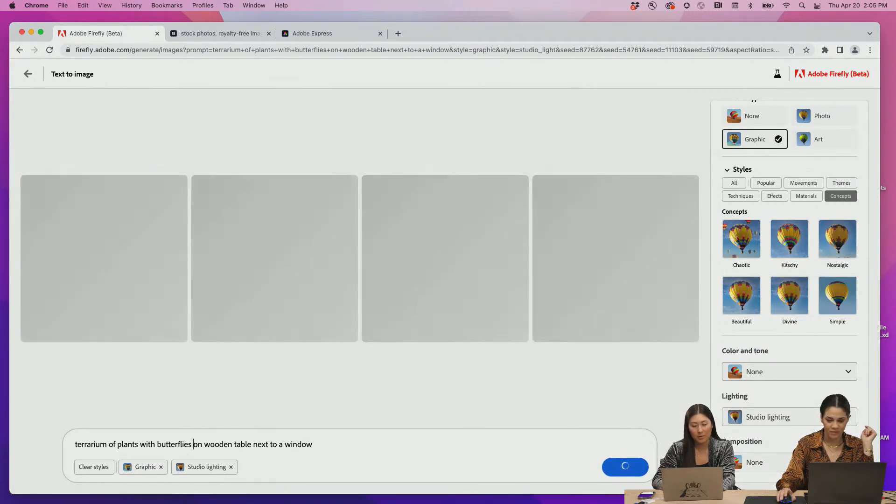
scroll(772, 285, up, 3)
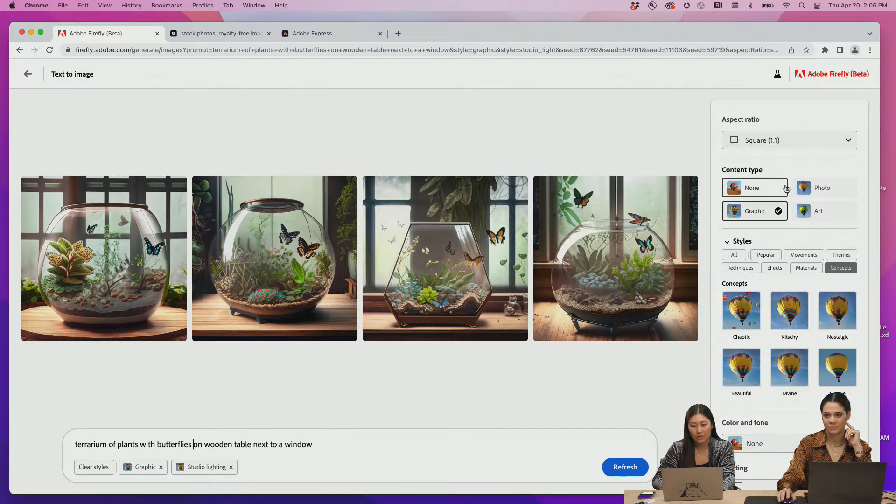
scroll(783, 187, down, 3)
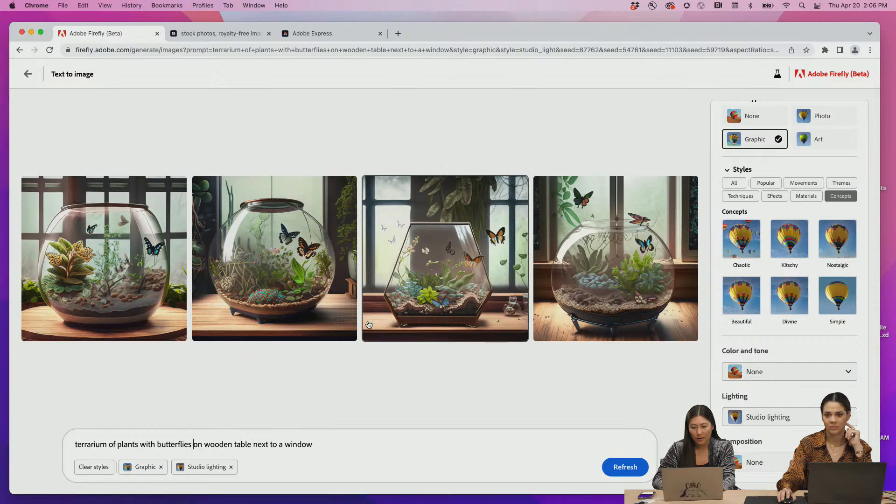
mouse_move(142, 277)
mouse_move(237, 277)
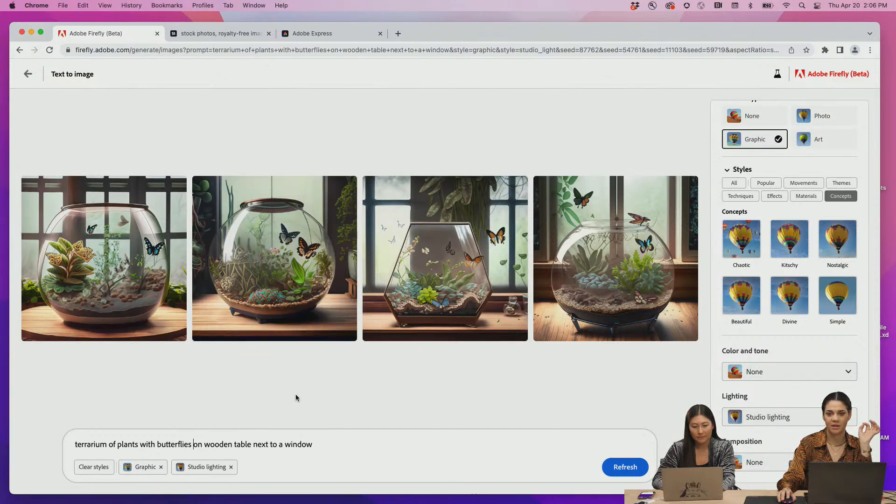
Remove the Studio lighting style, add "nostalgia" to the end of the prompt, and generate new images
click(230, 466)
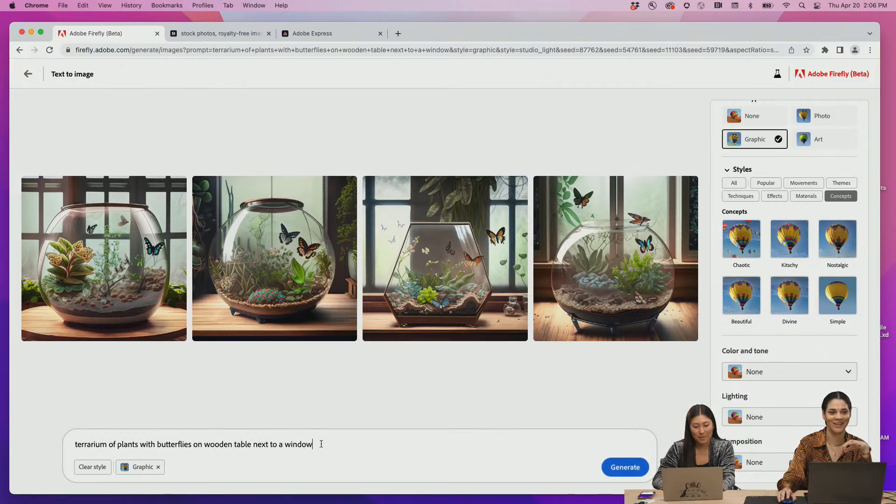
key(BackSpace)
key(BackSpace)
click(622, 468)
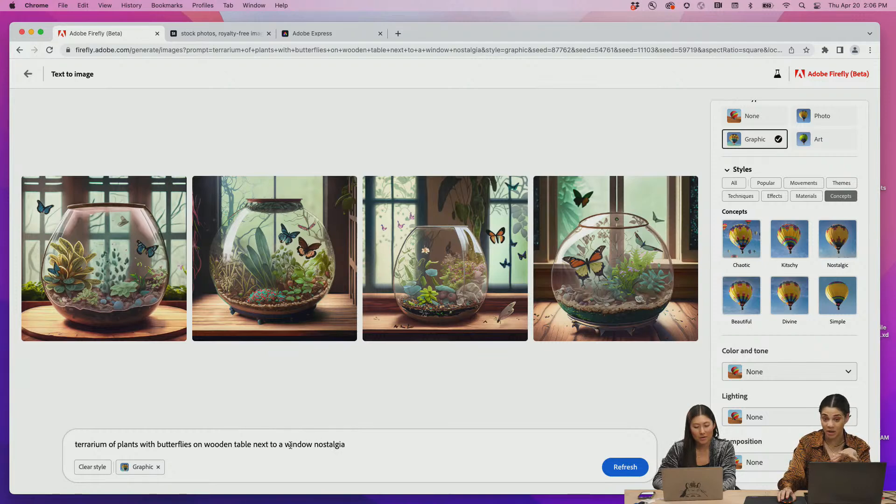
Insert "rainy" before "window" in the prompt and generate the images again
text(rainy)
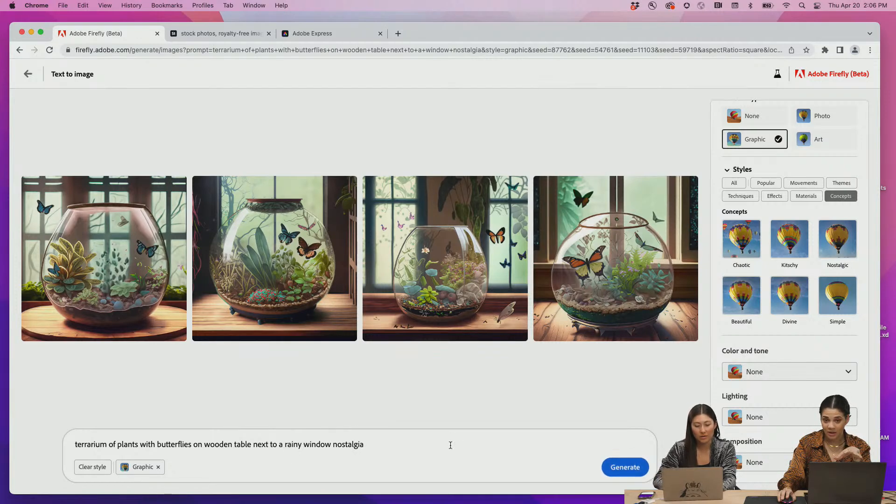
click(613, 473)
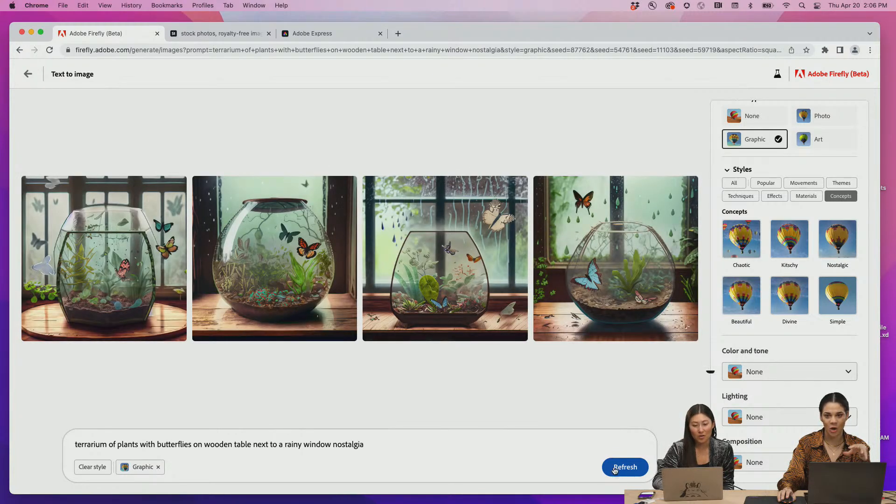
mouse_move(457, 240)
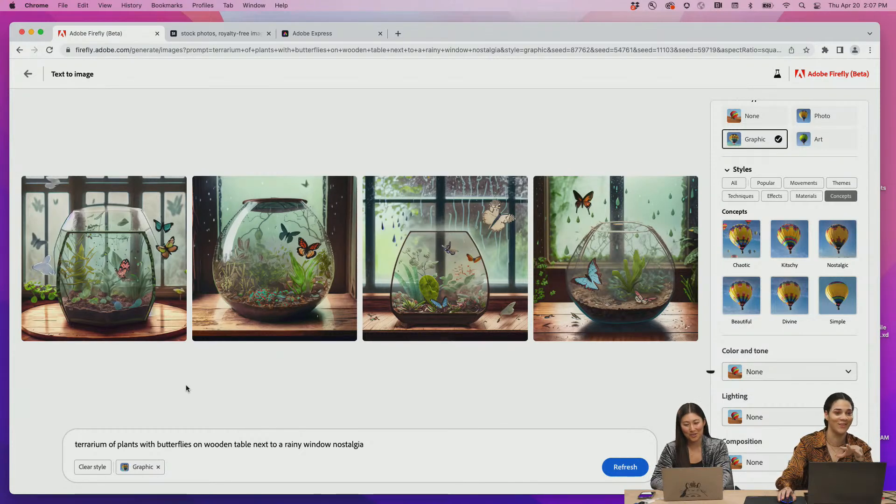
Return to the Text to image sample gallery and browse its example images for further prompt ideas
click(28, 74)
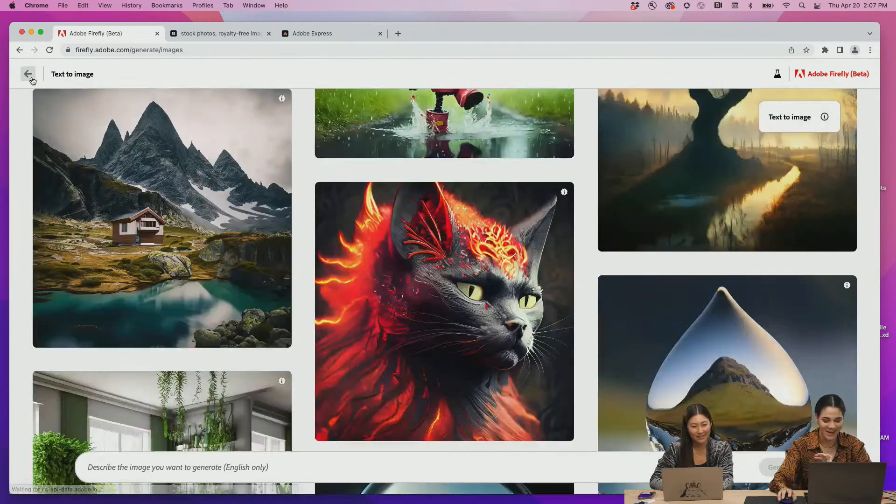
scroll(256, 220, down, 10)
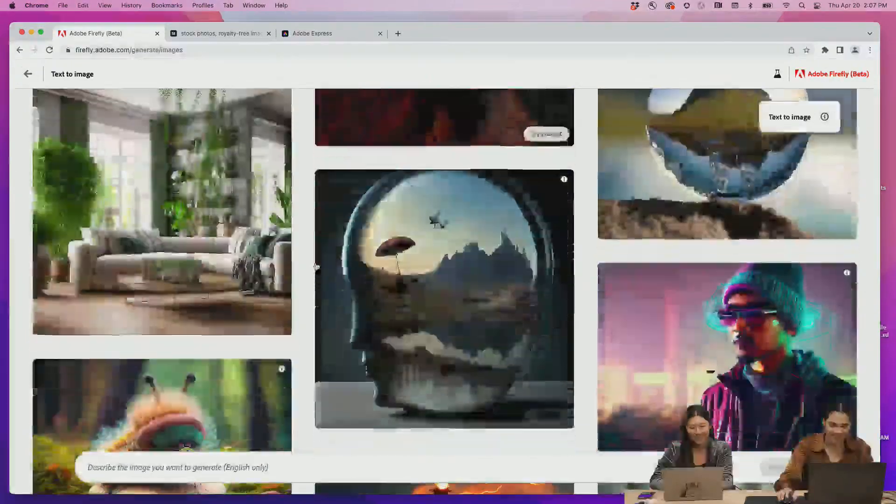
scroll(316, 266, down, 12)
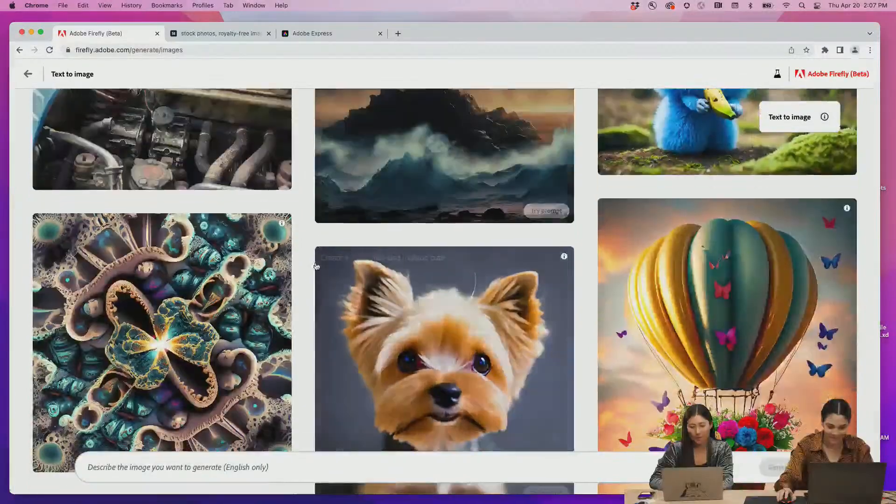
scroll(316, 266, down, 15)
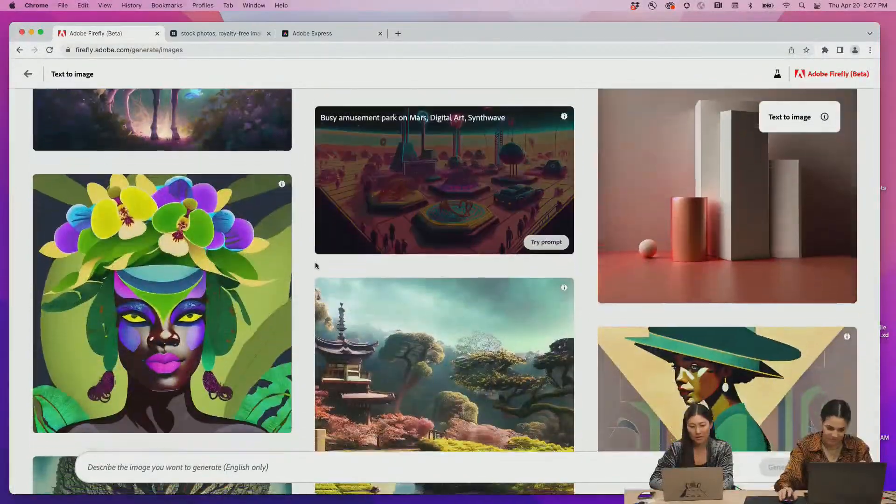
scroll(316, 267, down, 12)
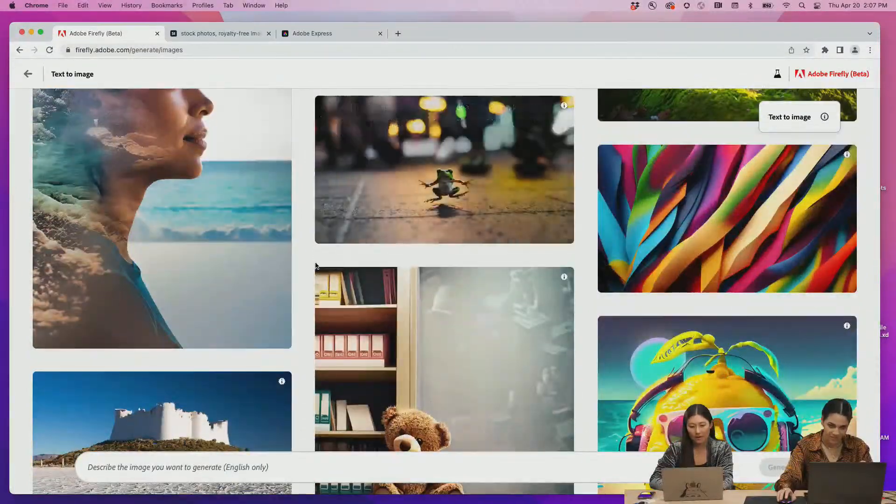
scroll(300, 292, down, 10)
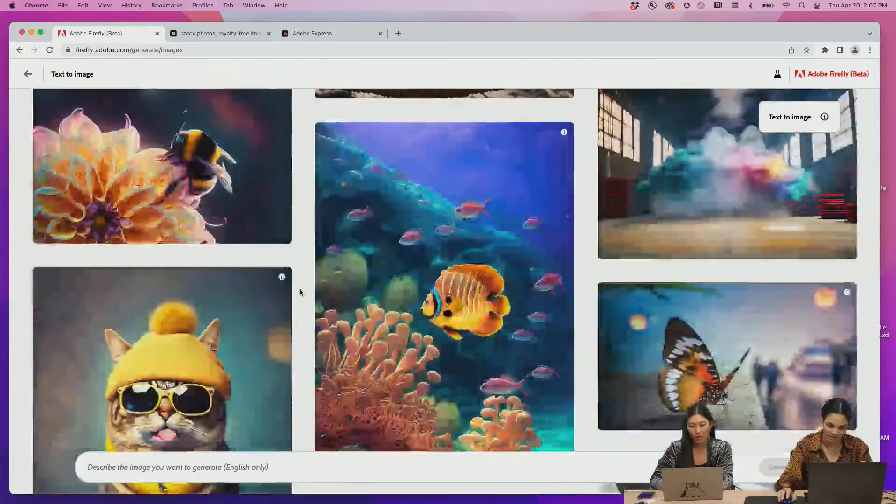
scroll(300, 292, down, 1)
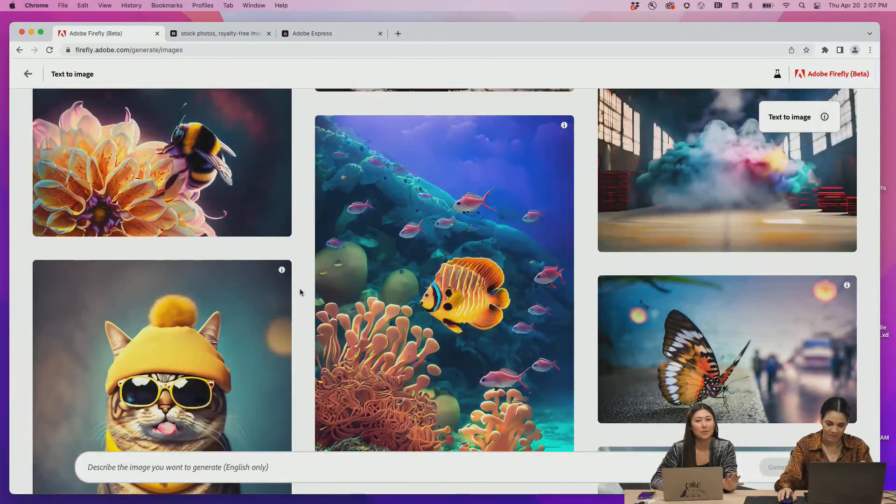
scroll(299, 292, down, 5)
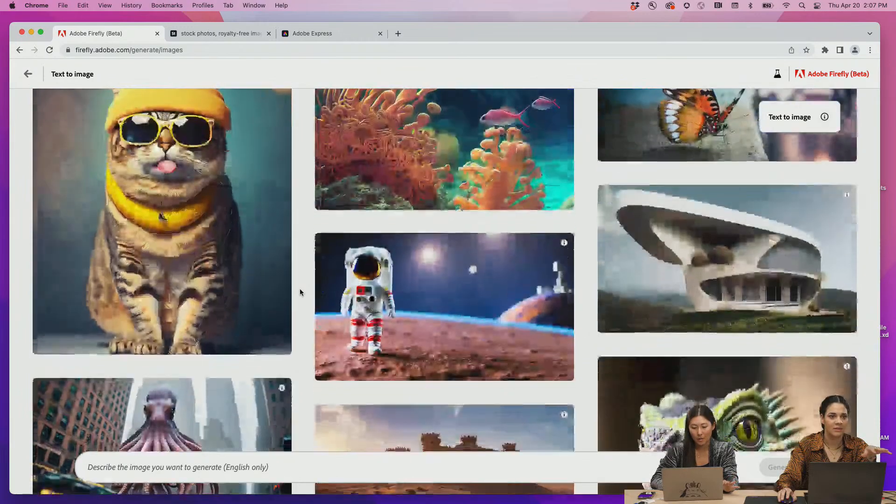
scroll(299, 292, down, 6)
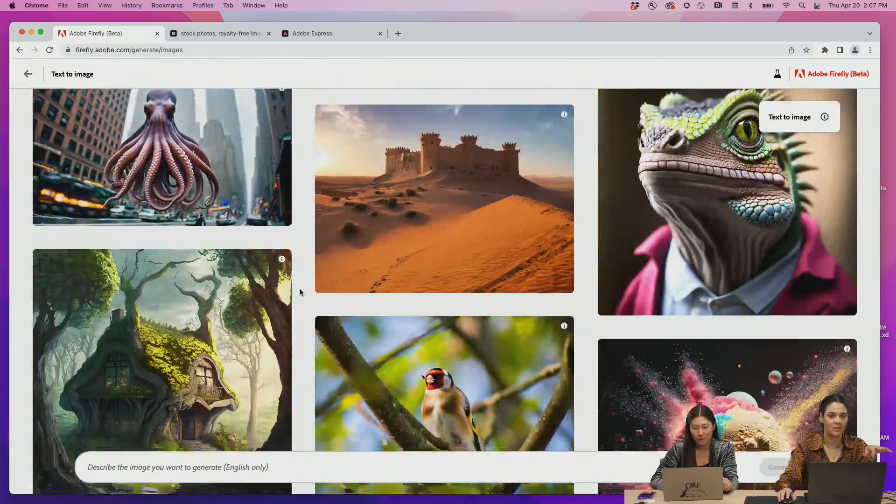
scroll(299, 292, down, 4)
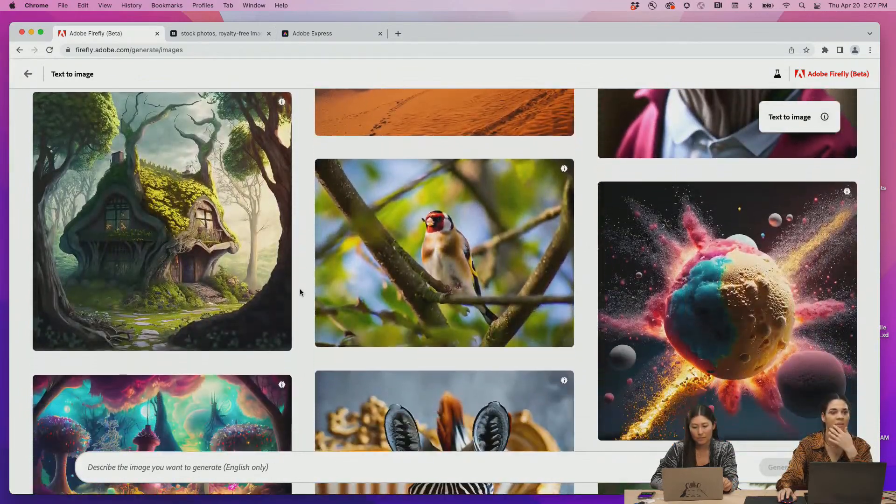
scroll(300, 292, down, 5)
scroll(300, 292, down, 5)
scroll(300, 292, down, 9)
scroll(300, 292, down, 5)
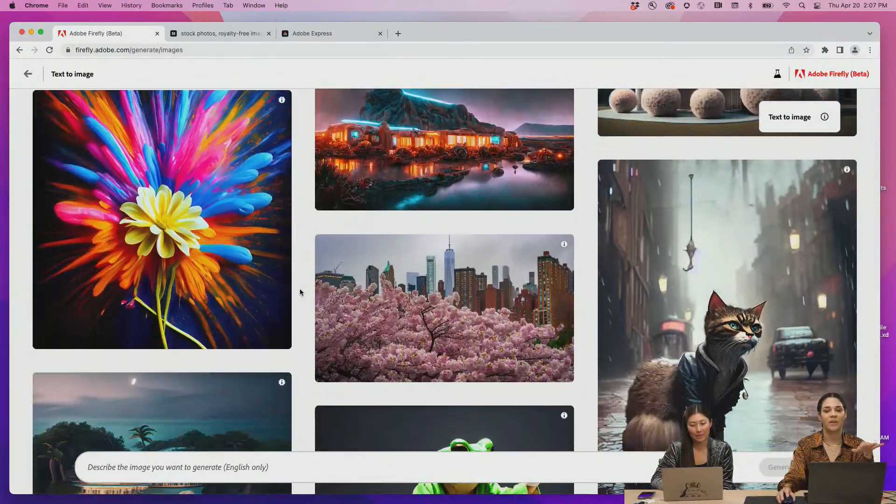
scroll(299, 292, down, 8)
scroll(299, 292, down, 6)
scroll(300, 292, down, 5)
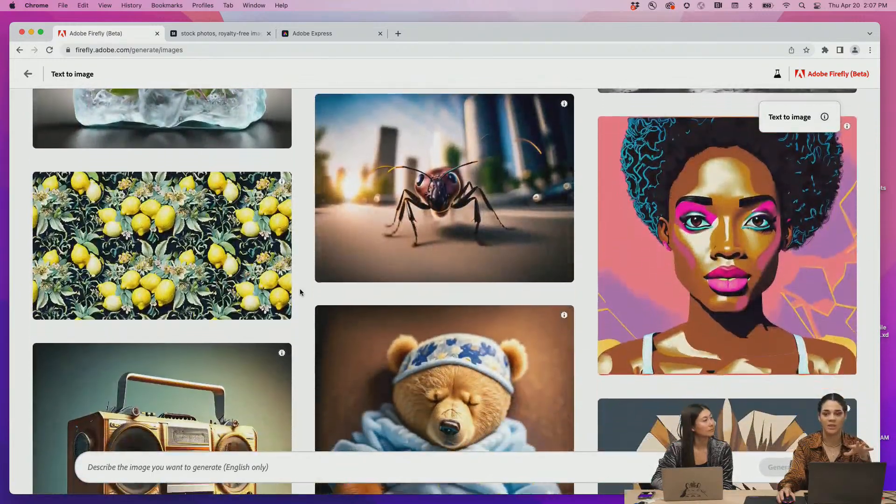
scroll(300, 292, down, 8)
scroll(299, 292, down, 8)
scroll(300, 292, down, 7)
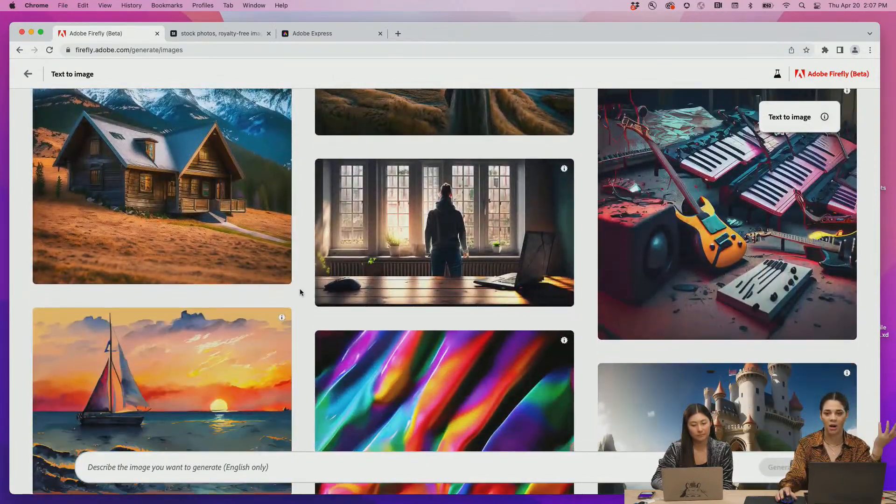
scroll(299, 292, down, 8)
scroll(299, 291, down, 3)
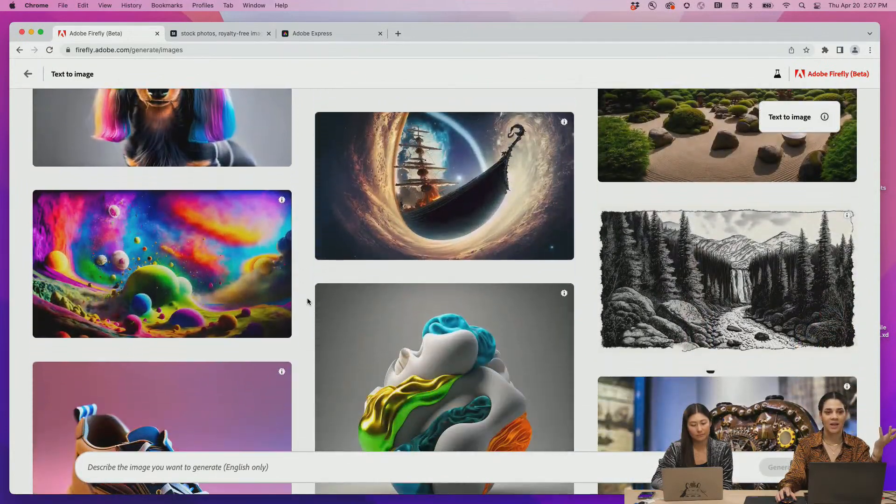
Try the sample gallery prompt for the line etching of a waterfall leading to a rocky river with fir trees
scroll(307, 301, down, 1)
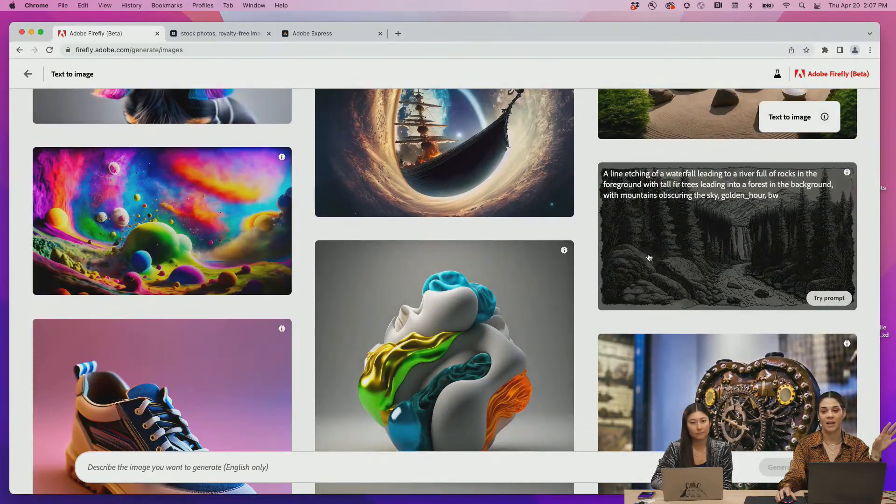
click(658, 270)
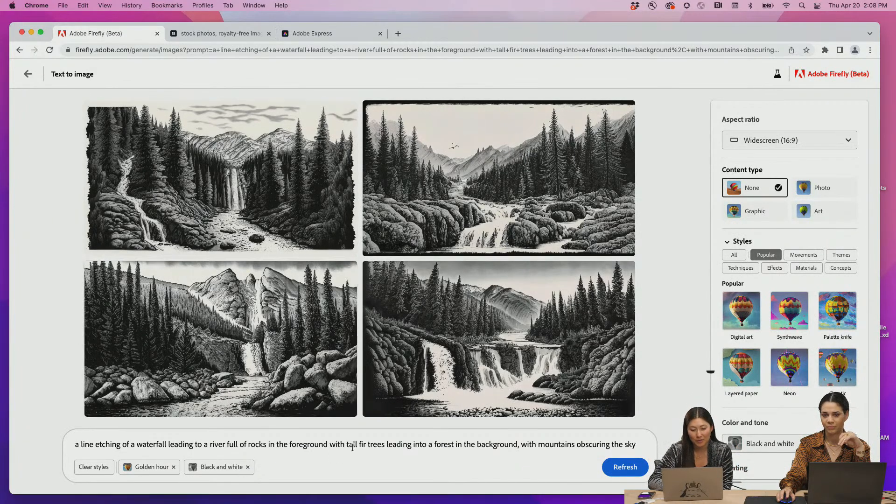
scroll(765, 337, down, 3)
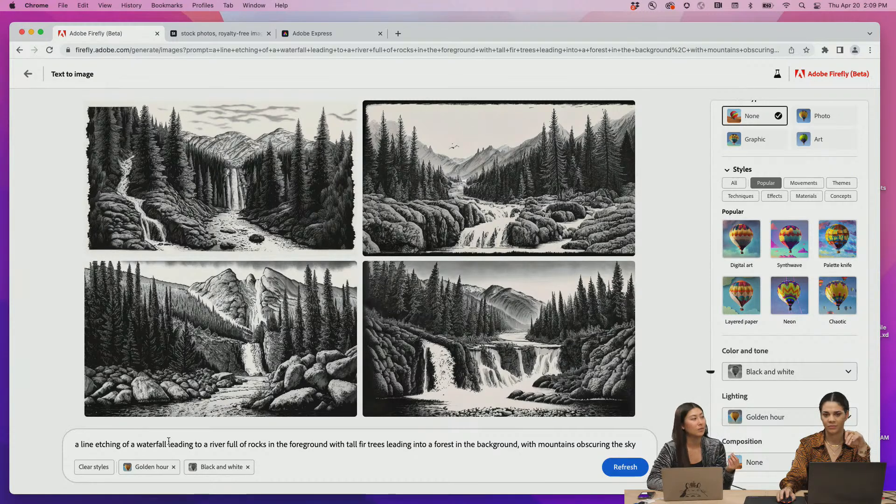
Replace everything after "a line etching of" in the prompt with "lilies" and generate new images
click(239, 444)
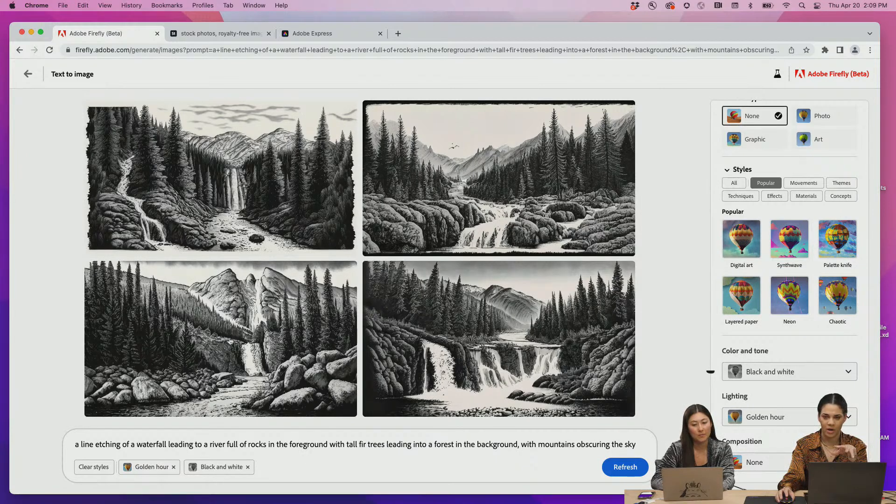
mouse_move(534, 171)
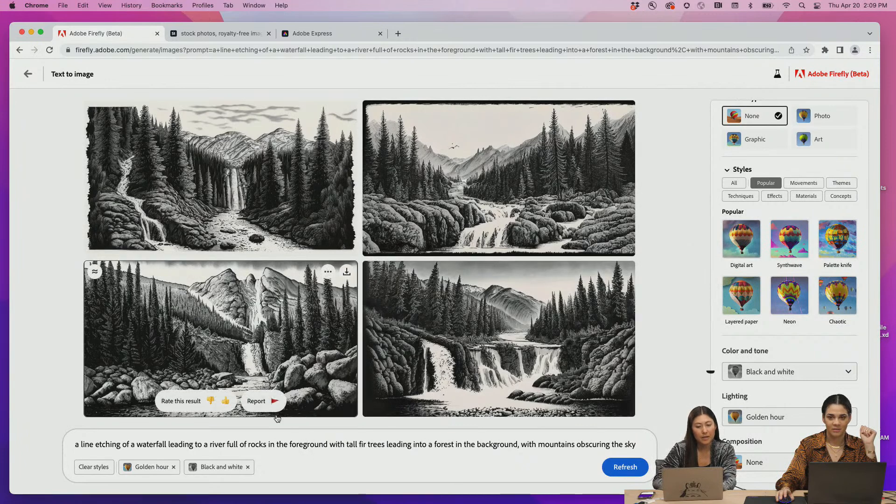
click(308, 451)
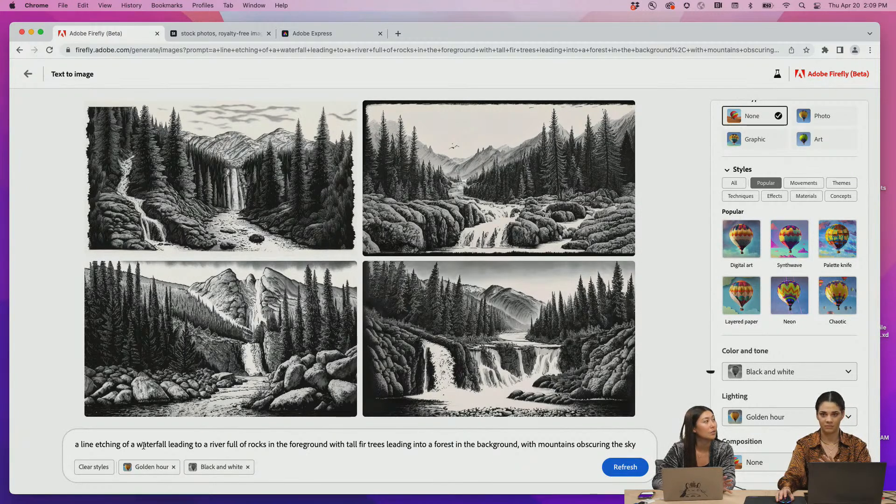
drag(132, 445, 638, 440)
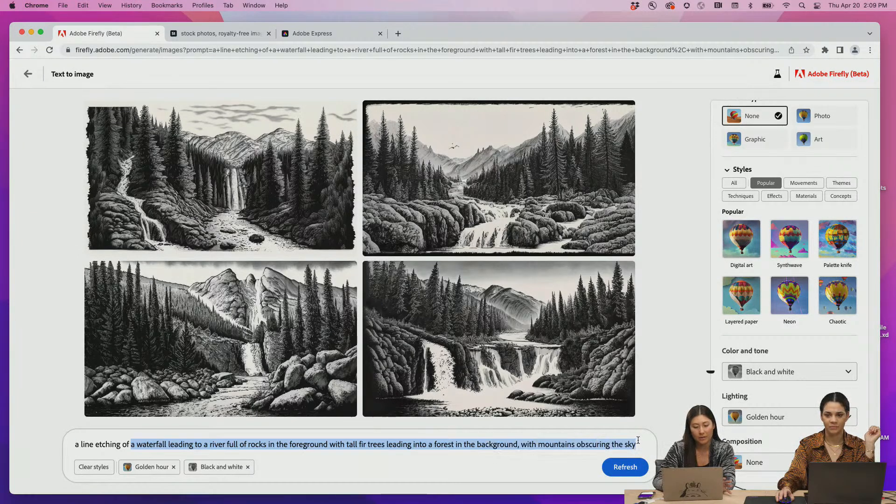
key(BackSpace)
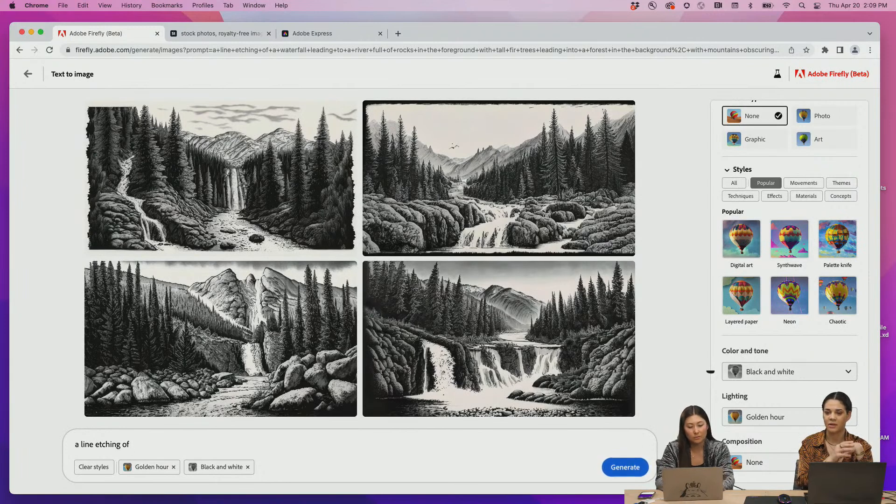
text(lilies)
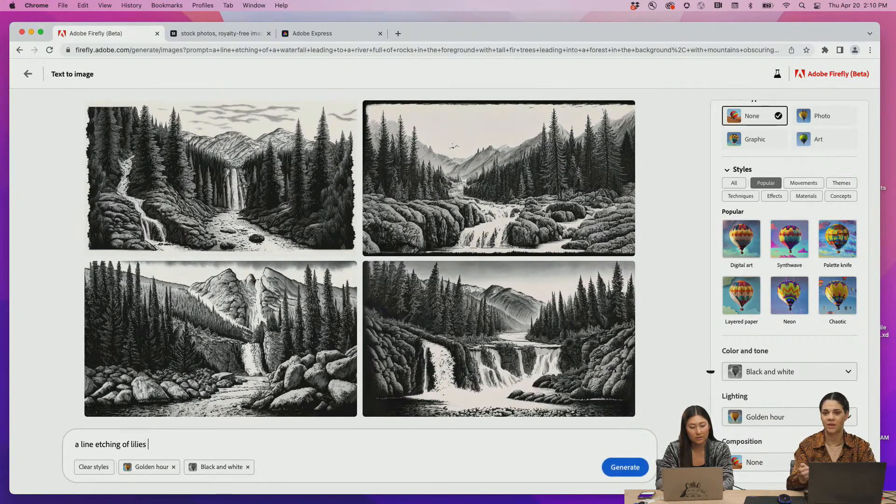
key(Return)
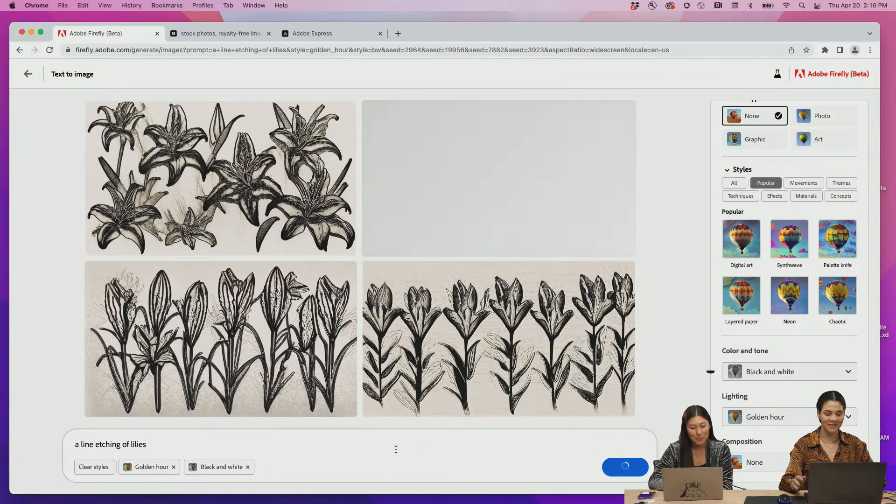
Replace "lilies" in the prompt with "a lily pond" and generate new images
double_click(136, 445)
text(a)
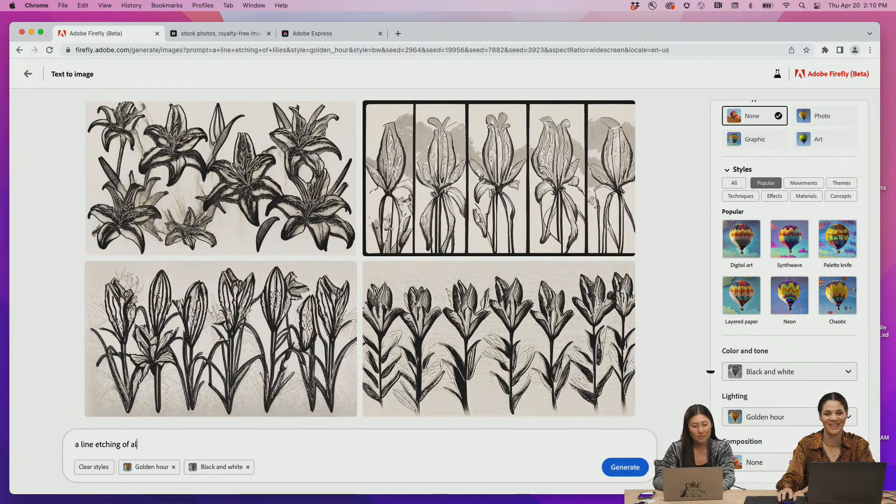
text( lily pond)
key(Return)
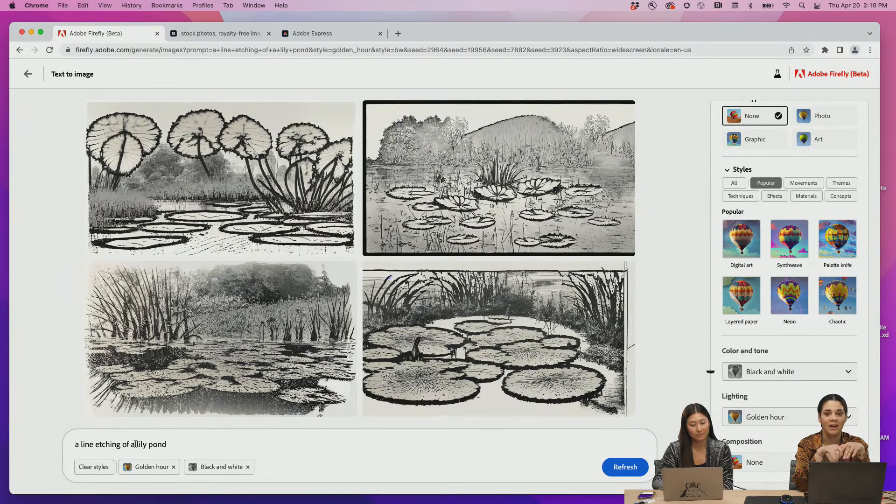
Insert "lush overgrown" before "lily pond" in the prompt and generate the images again
text(lush )
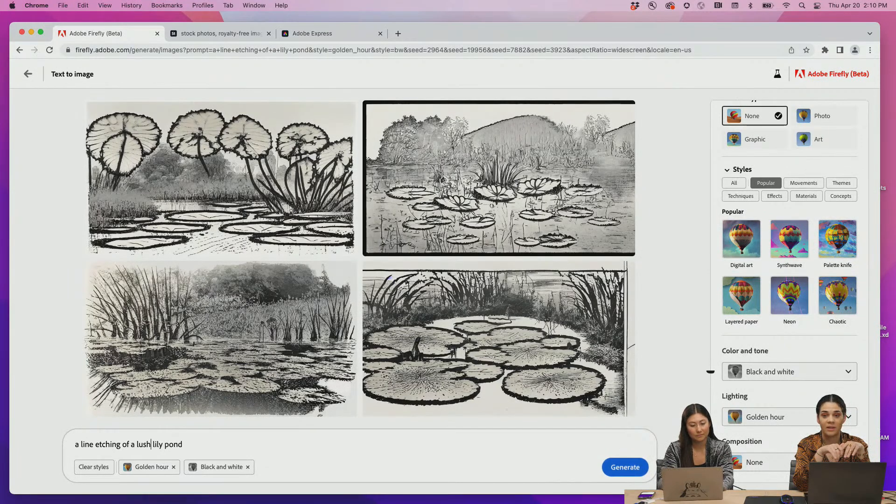
text( overgrown)
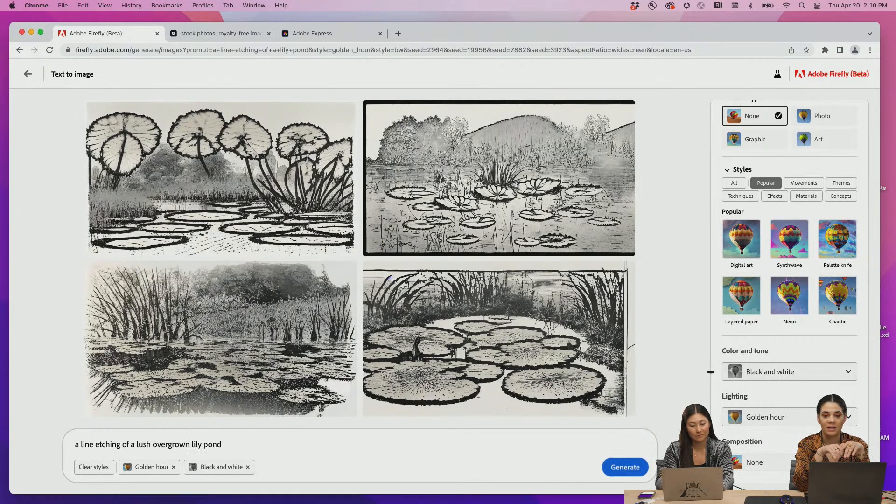
click(616, 467)
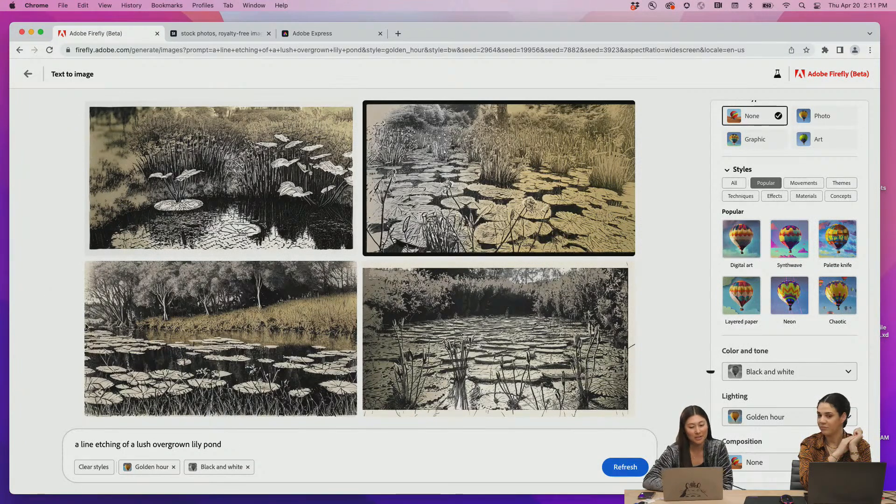
Change the lighting style to Low lighting and generate the lily pond images again
mouse_move(290, 332)
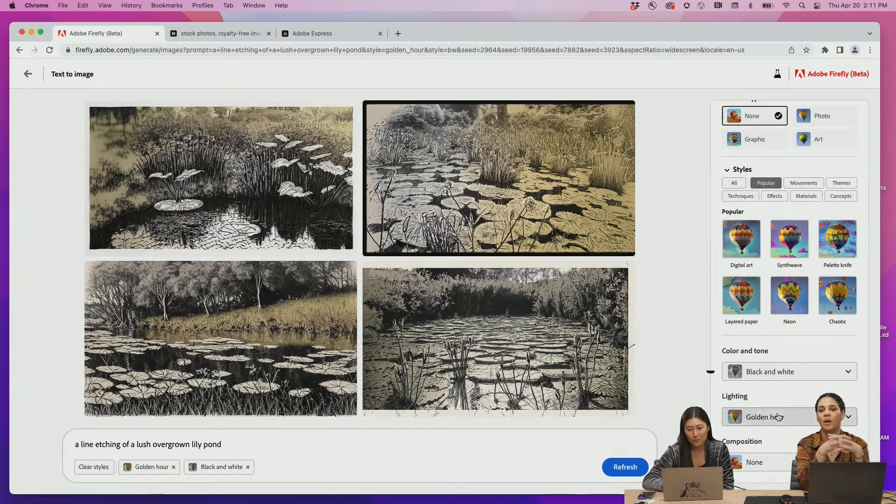
click(778, 416)
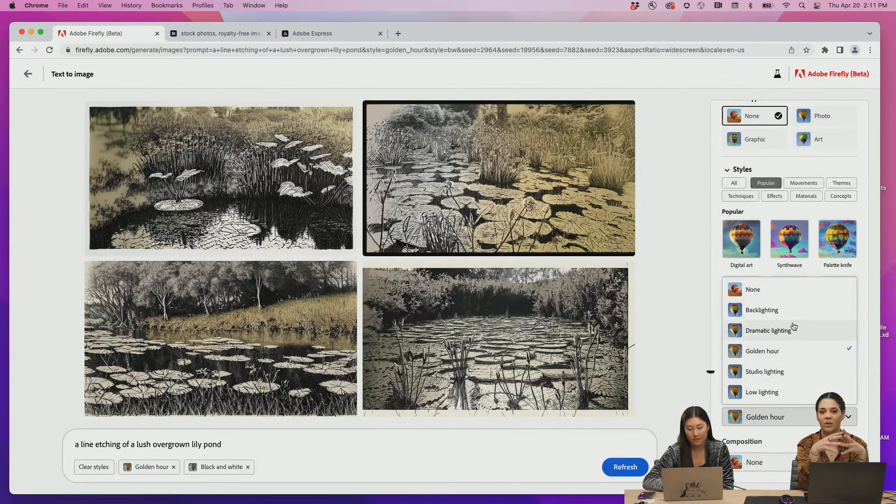
click(794, 392)
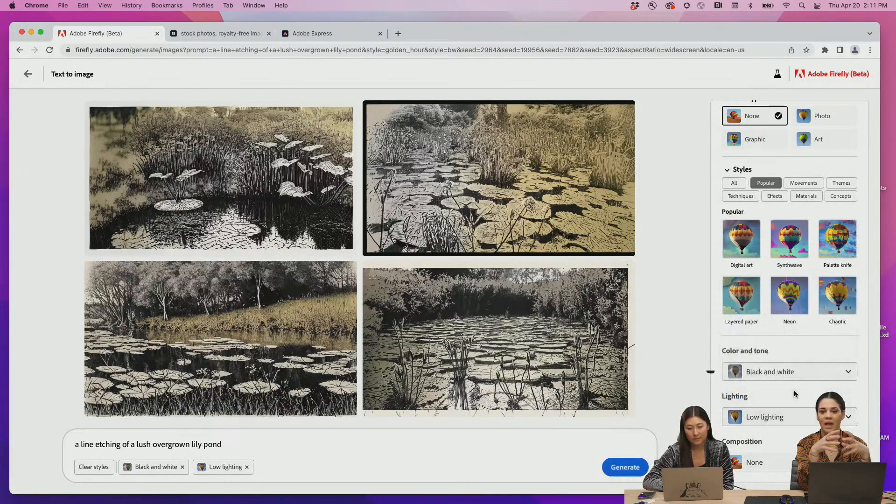
click(625, 468)
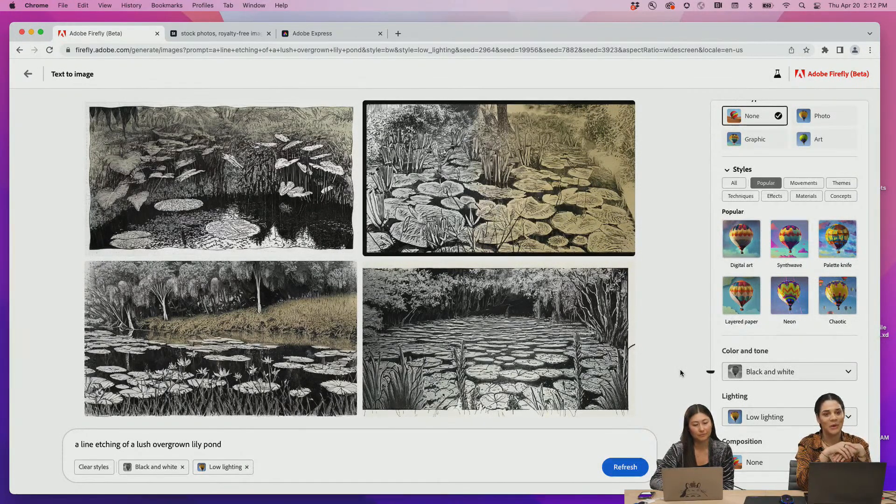
Download the lily pond image with the row of trees and grassy bank, accepting the included Content Credentials
mouse_move(301, 378)
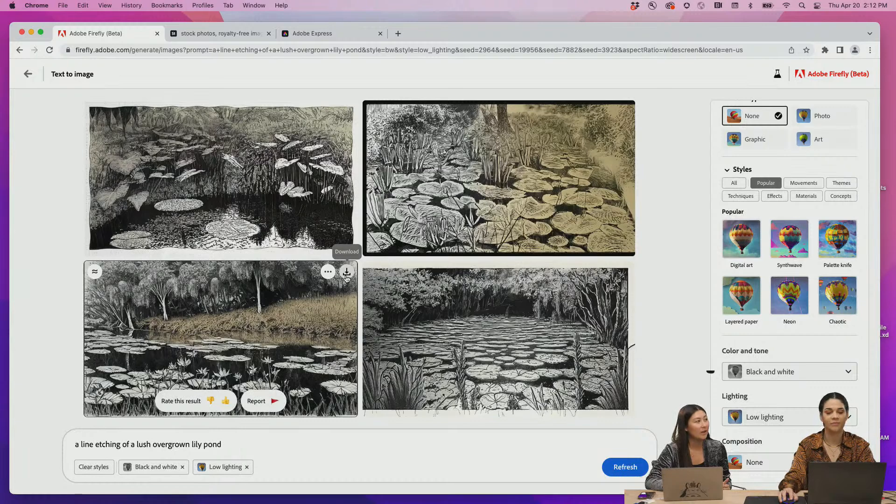
click(346, 275)
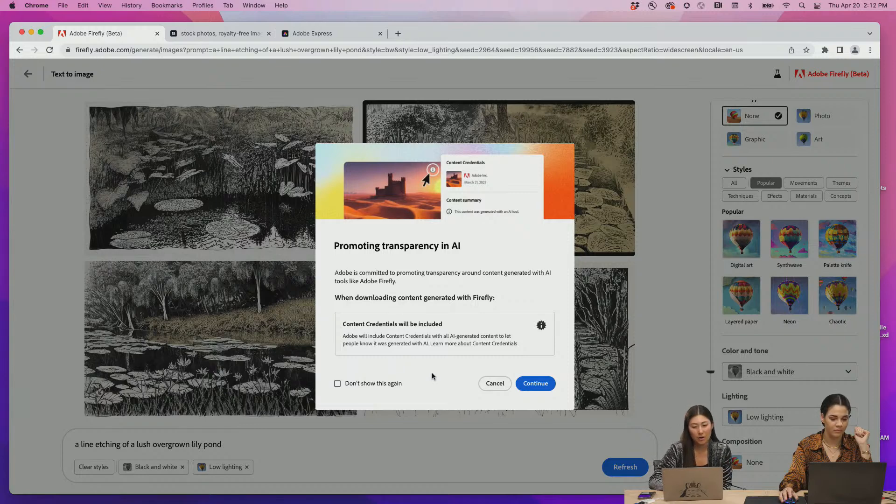
click(535, 383)
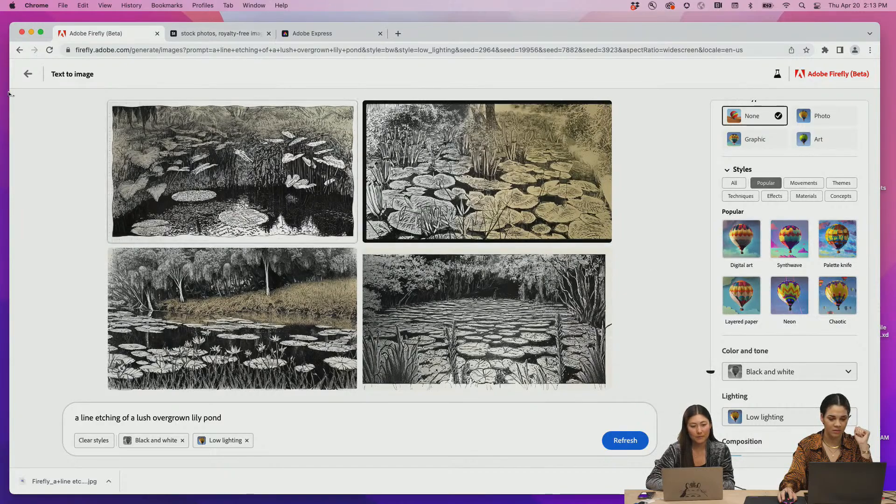
Return to the Text to image sample gallery and look through its example images
click(28, 74)
scroll(338, 335, down, 5)
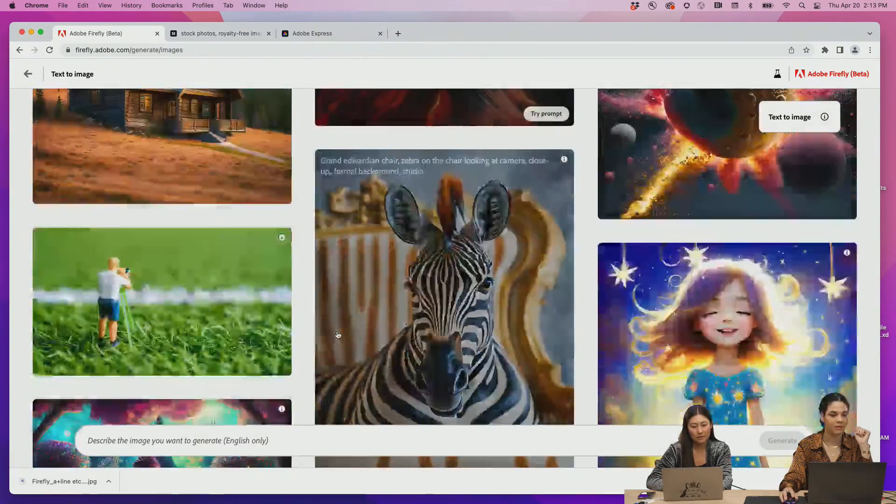
scroll(338, 335, down, 10)
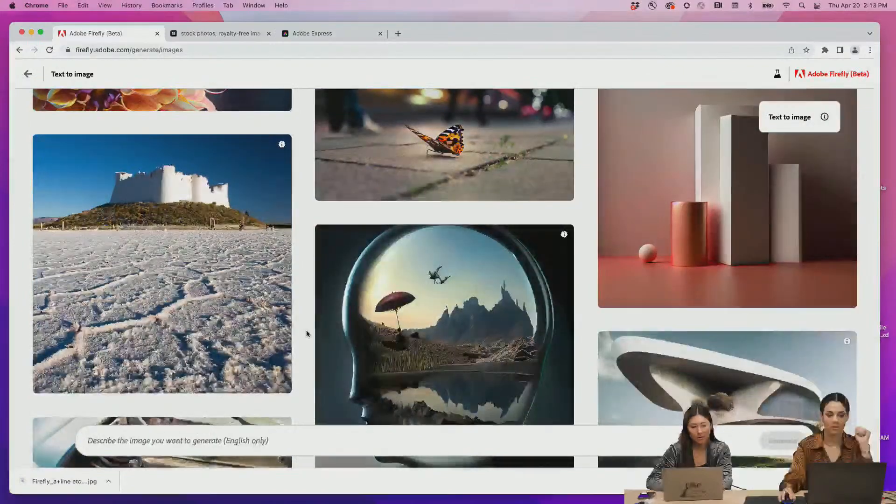
scroll(306, 333, down, 6)
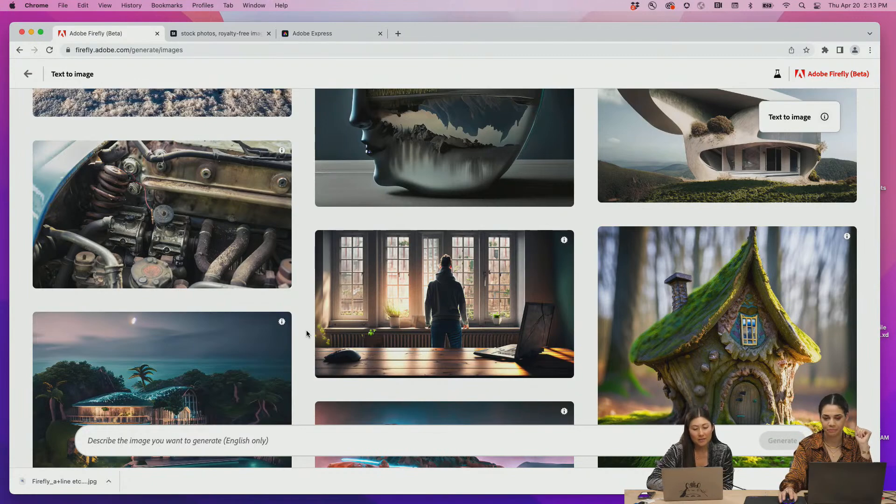
scroll(305, 322, down, 6)
scroll(305, 315, up, 2)
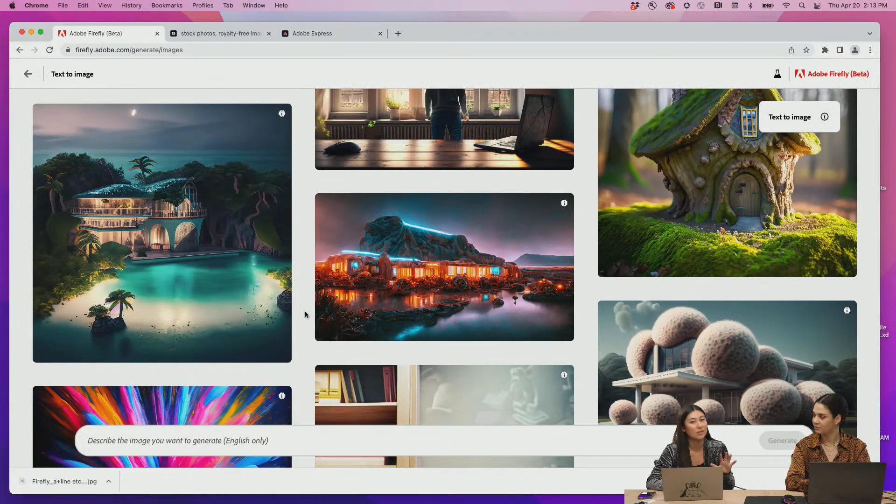
Write "tropical leaves graphic" as a new image prompt
click(363, 442)
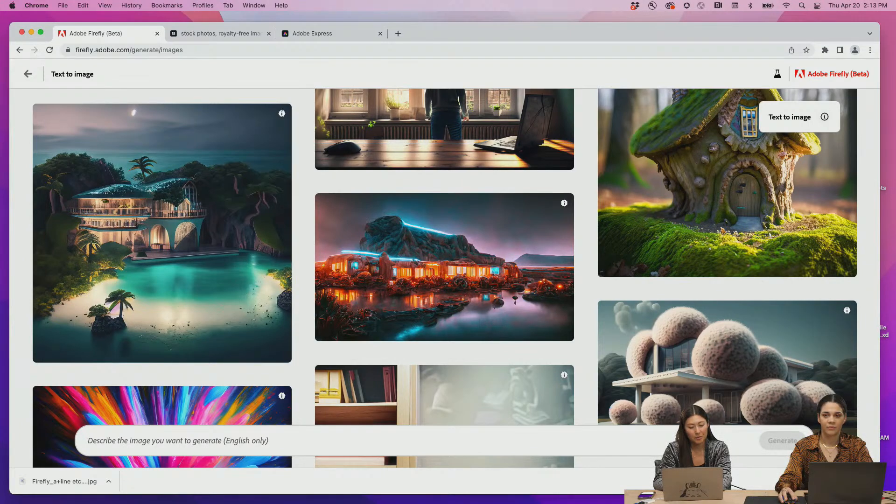
text(tropical leaves)
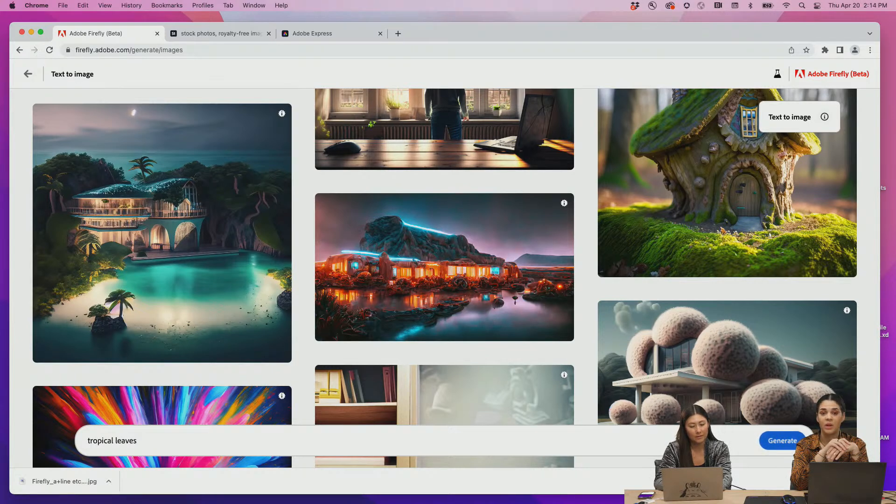
text( with)
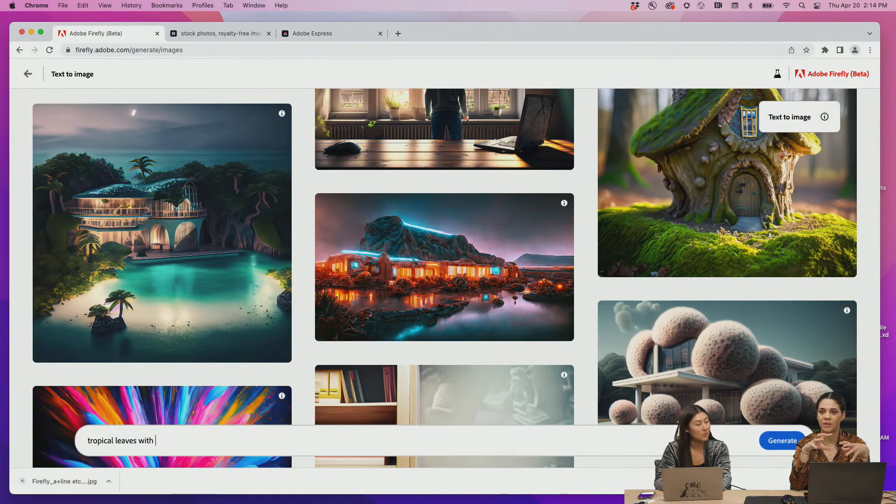
key(BackSpace)
key(BackSpace)
key(BackSpace)
key(BackSpace)
text(grap)
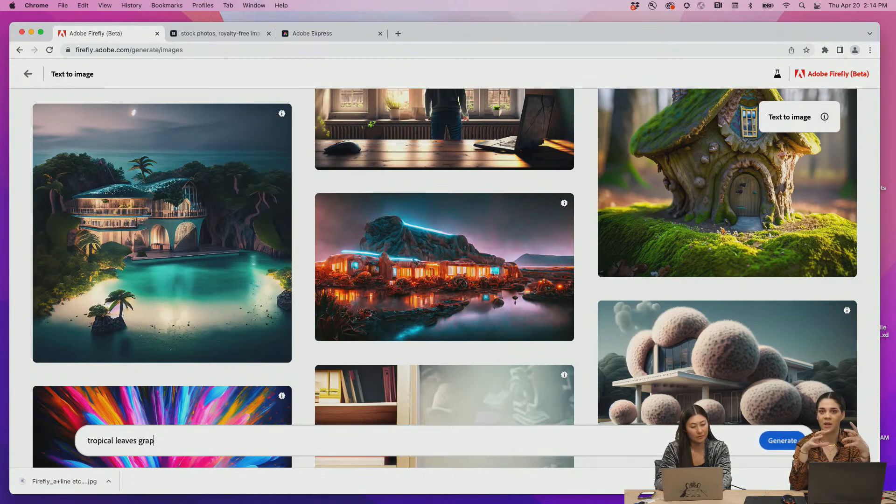
text(hic pr)
key(BackSpace)
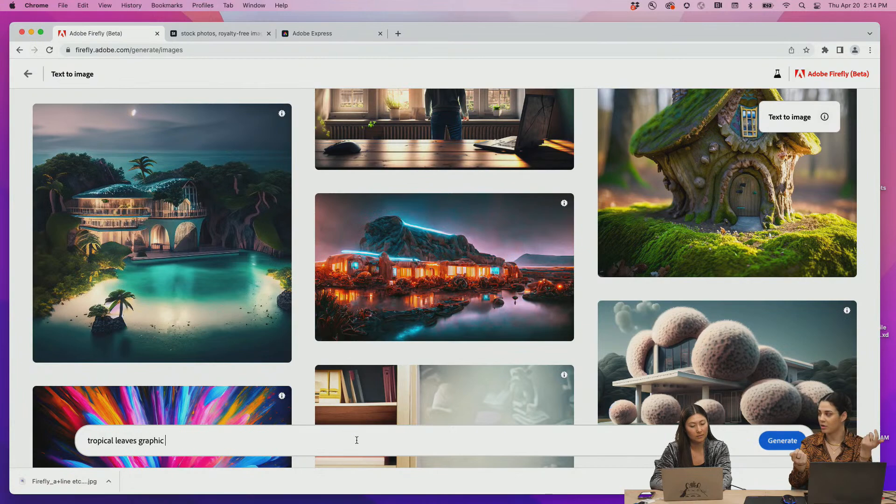
Insert "and ferns" after "tropical leaves" in the prompt and generate the images
drag(136, 440, 88, 440)
click(138, 440)
text(and ferns)
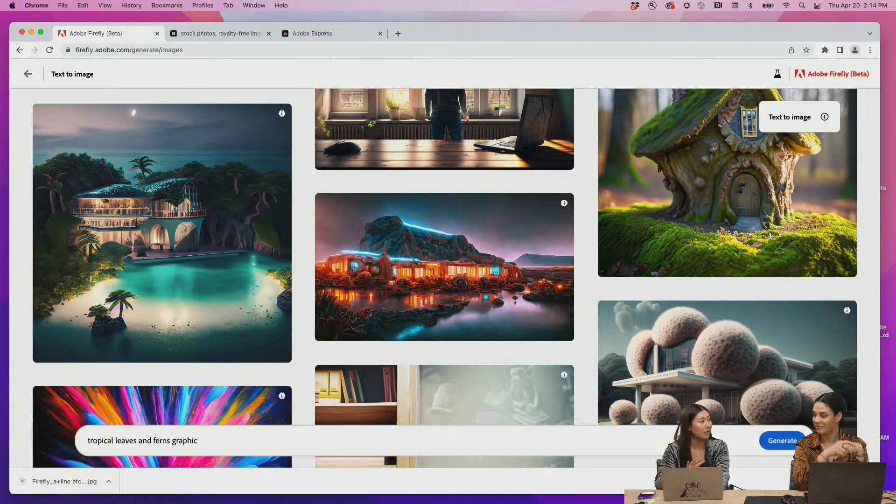
key(Return)
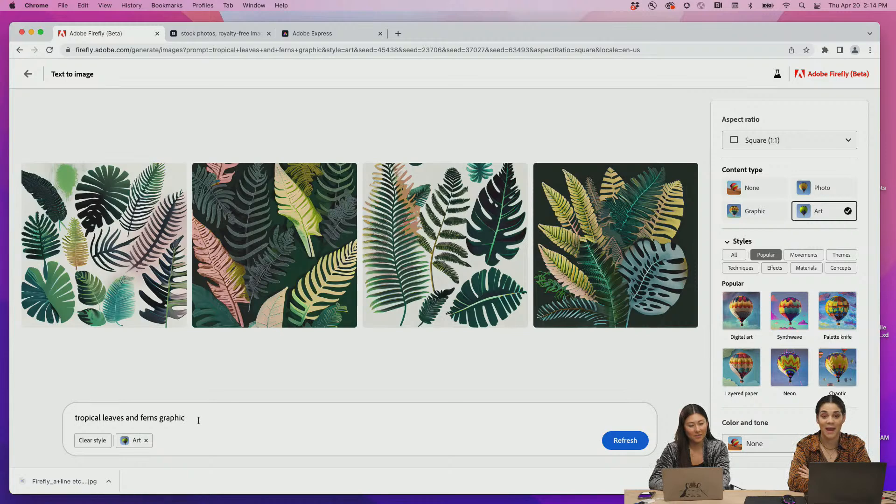
Add "stamp" to the end of the tropical leaves and ferns prompt and generate new images
text(stamp)
key(Return)
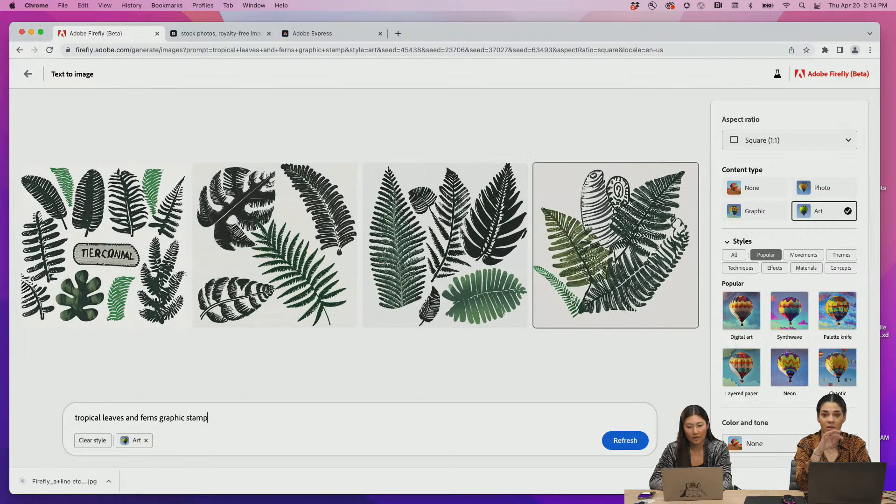
mouse_move(555, 187)
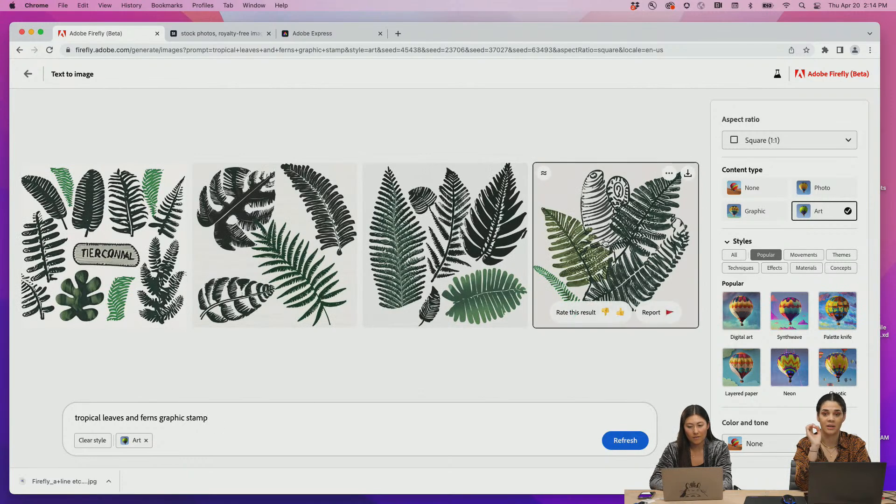
Generate variations similar to the fourth tropical leaves and ferns stamp image and download the third variation with Content Credentials
click(544, 175)
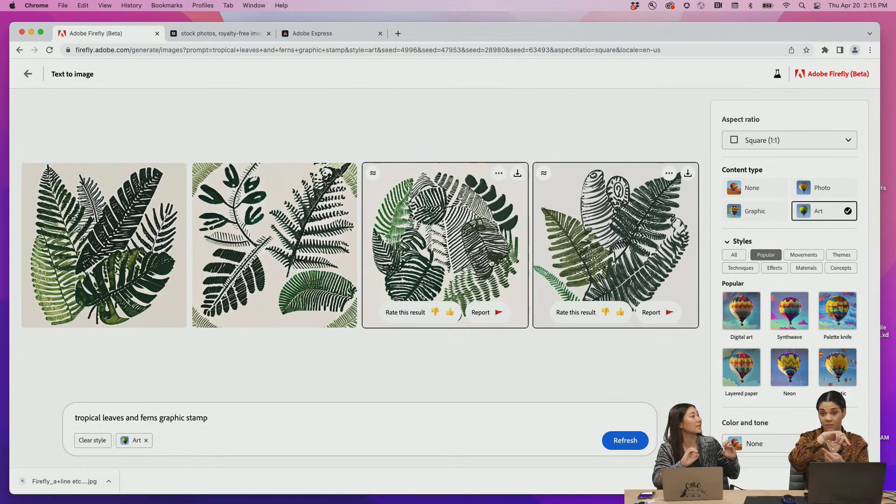
click(518, 174)
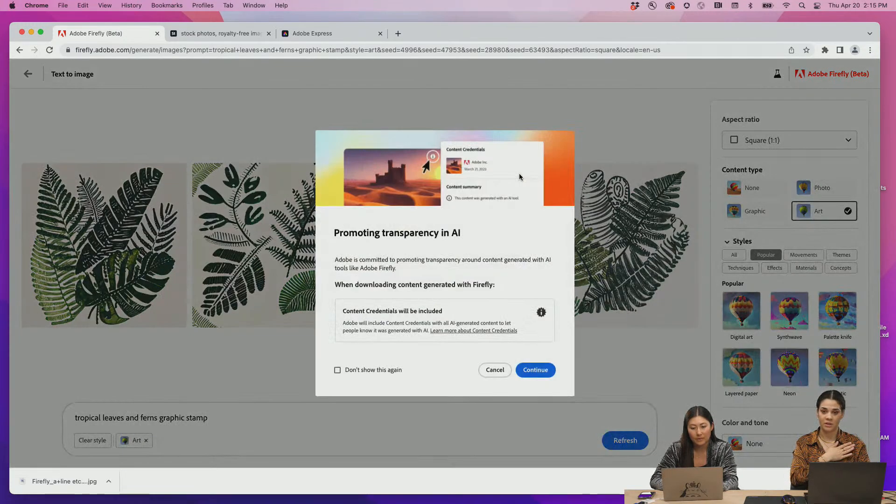
click(524, 368)
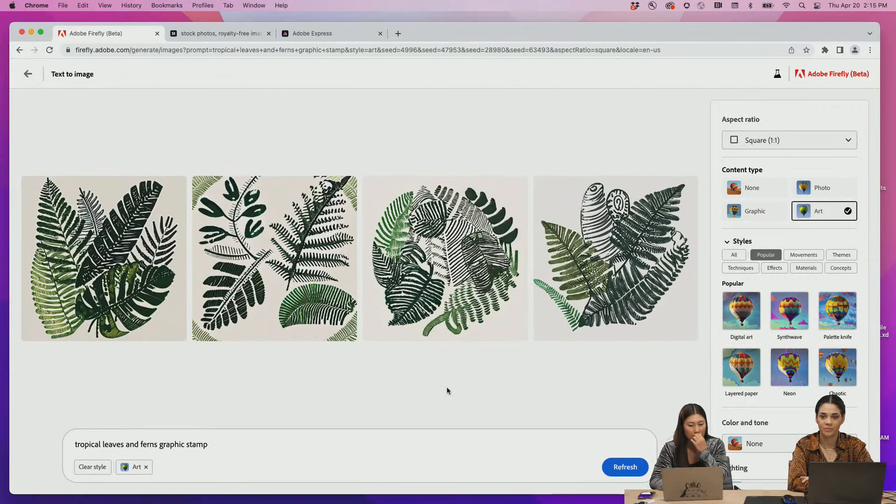
Switch to Adobe Stock, search the templates for "tote bags" and look through the mockup templates
mouse_move(447, 503)
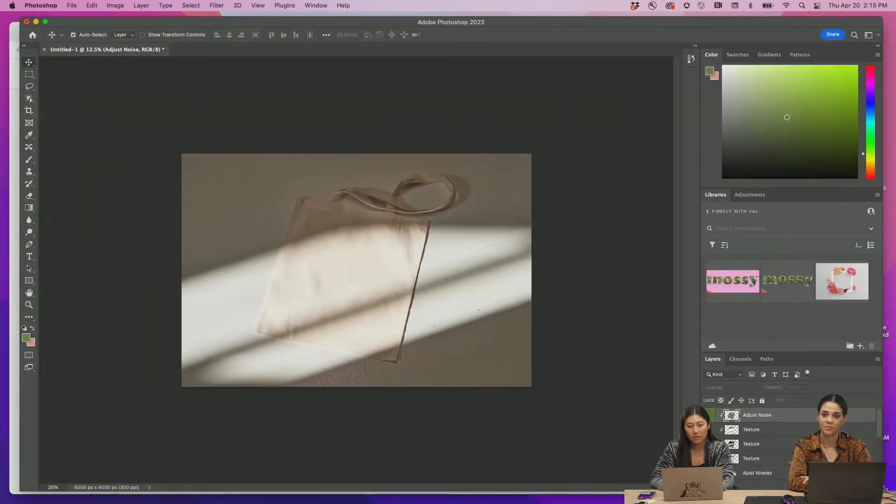
click(11, 216)
click(212, 35)
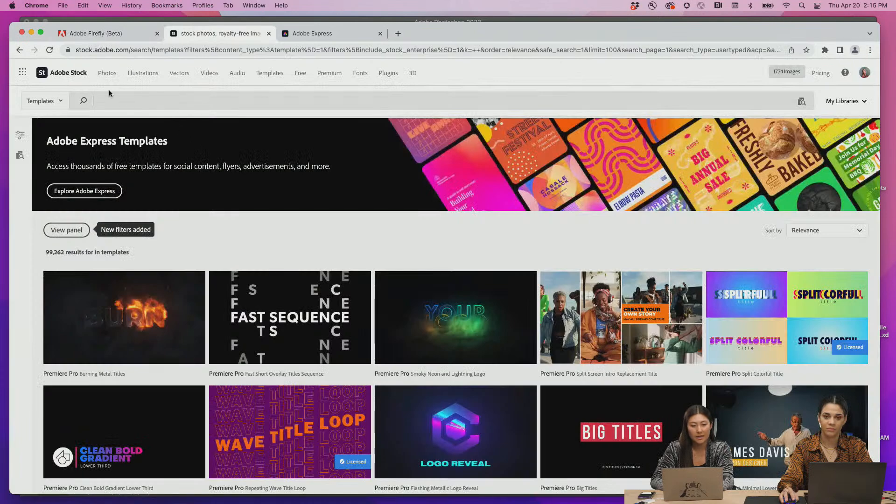
click(54, 100)
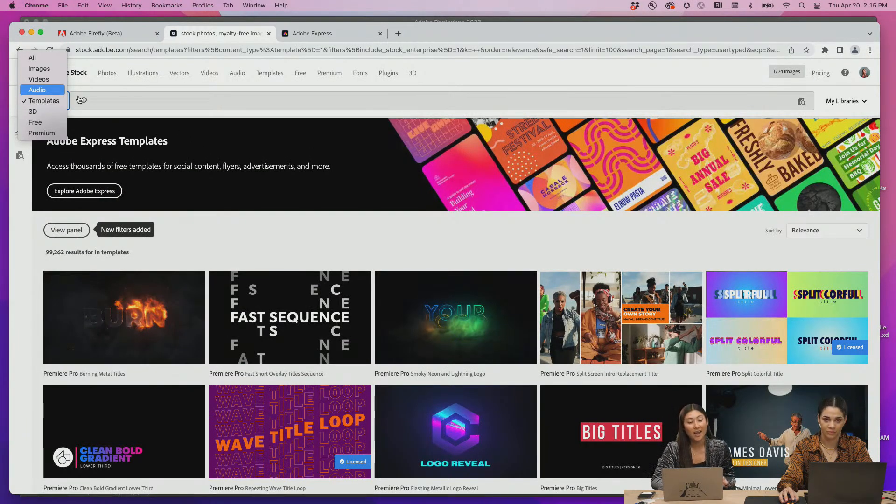
click(55, 101)
text(tote bags)
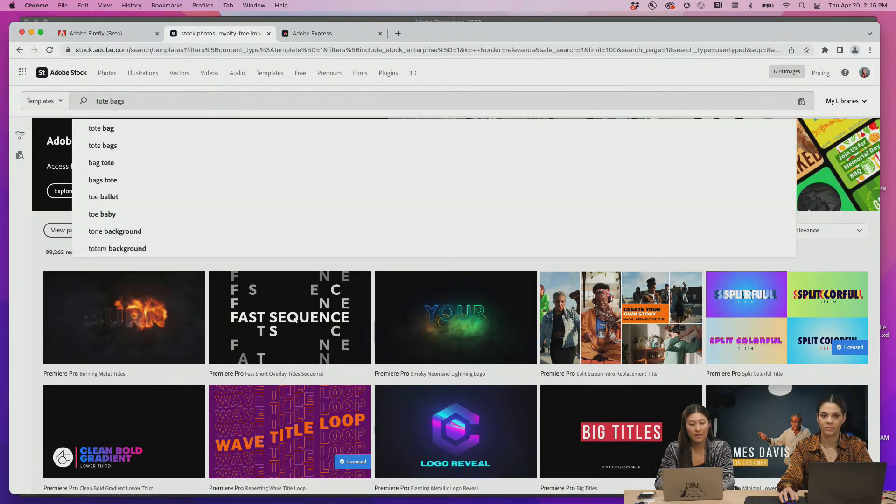
key(Return)
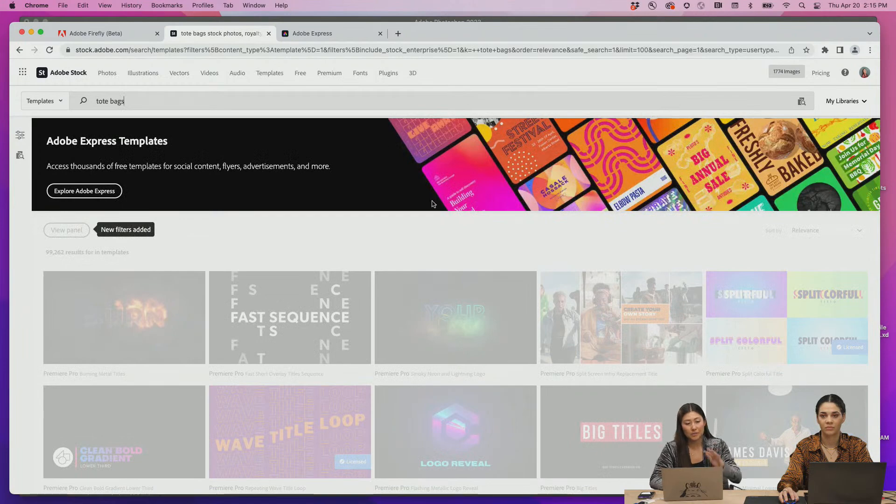
scroll(432, 204, down, 5)
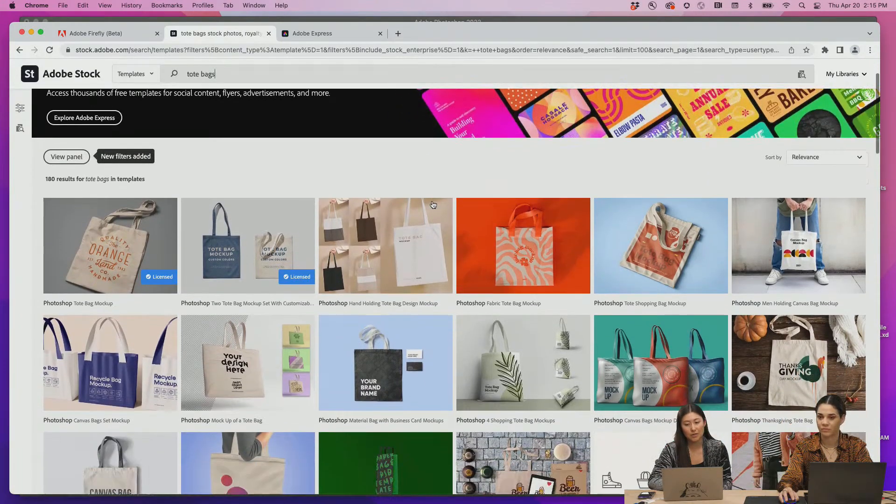
scroll(420, 161, down, 2)
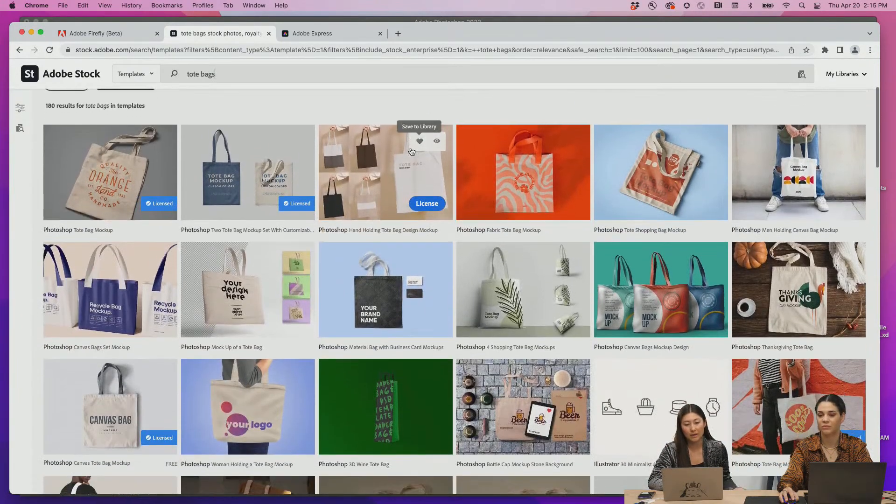
scroll(352, 141, down, 2)
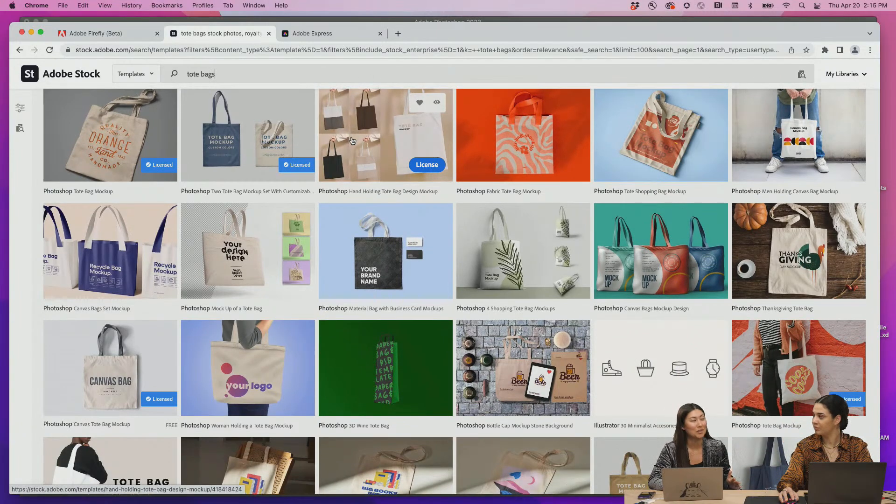
scroll(353, 141, down, 3)
scroll(352, 141, up, 3)
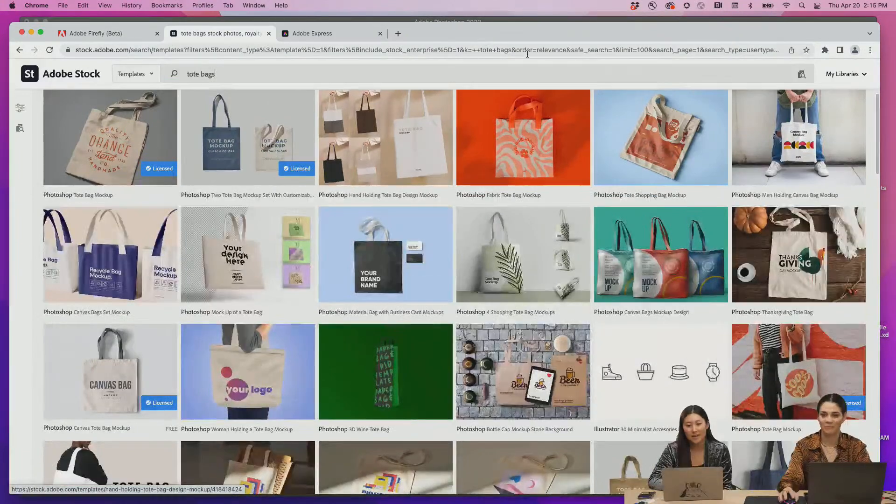
Switch to the blank tote bag mockup in Photoshop for a closer view of the bag
key(ctrl+Up)
click(665, 312)
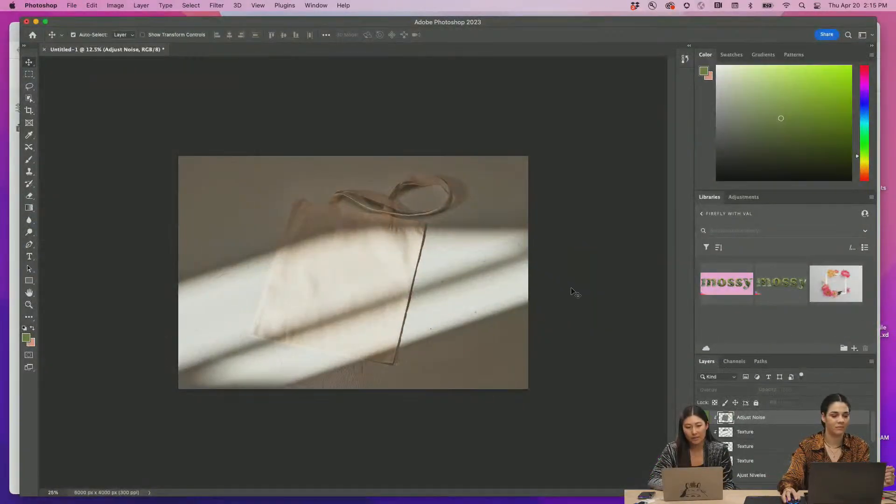
scroll(378, 275, up, 5)
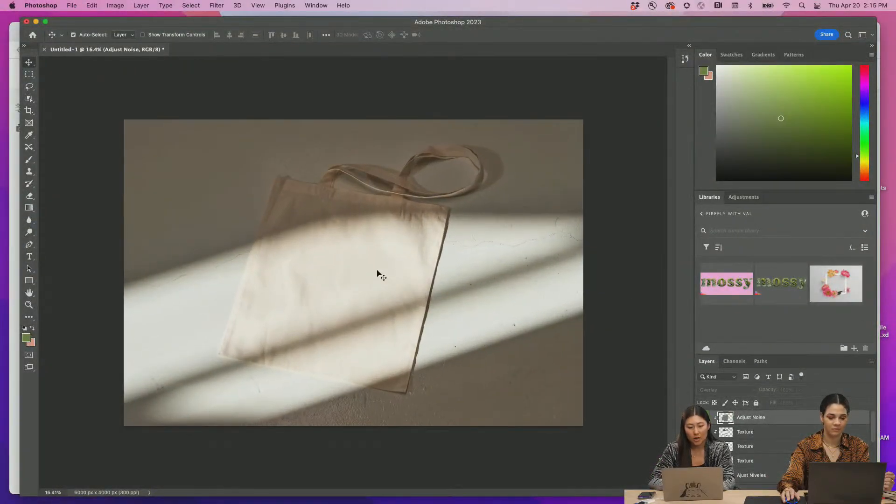
scroll(381, 276, up, 1)
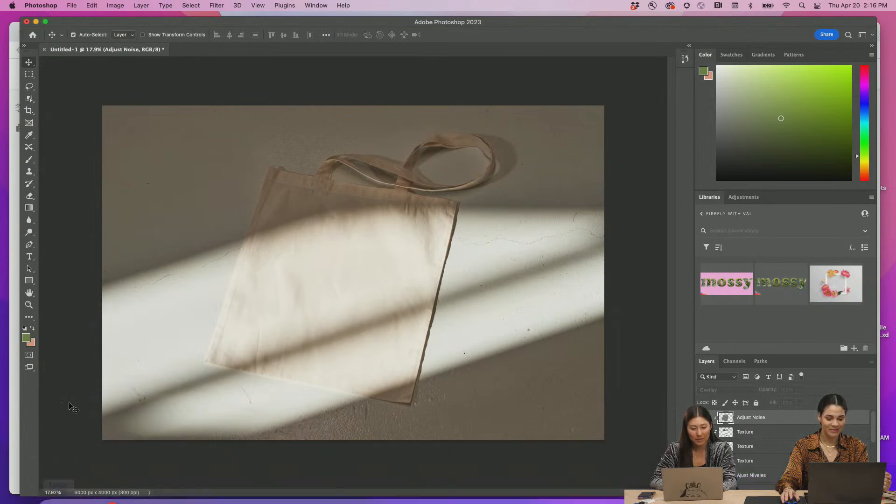
Open the Downloads folder in Finder, preview the tropical leaves and ferns stamp image and add it to the open Photoshop library
click(3, 458)
key(super+n)
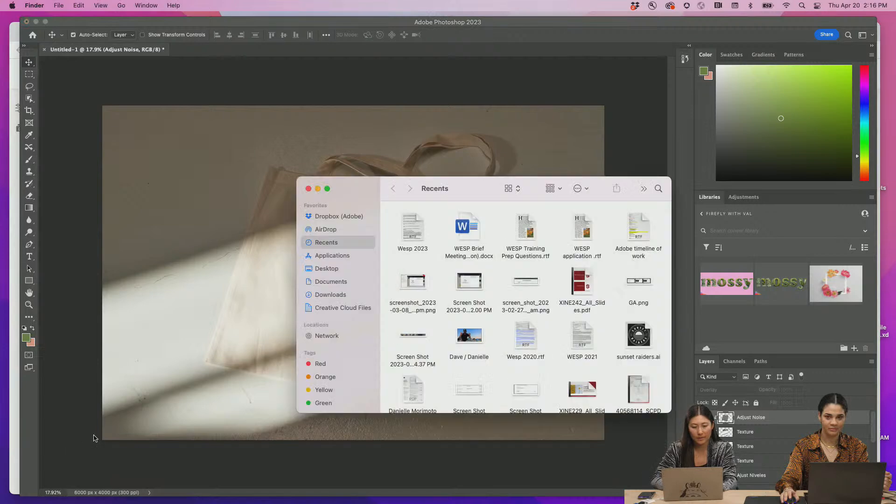
click(343, 294)
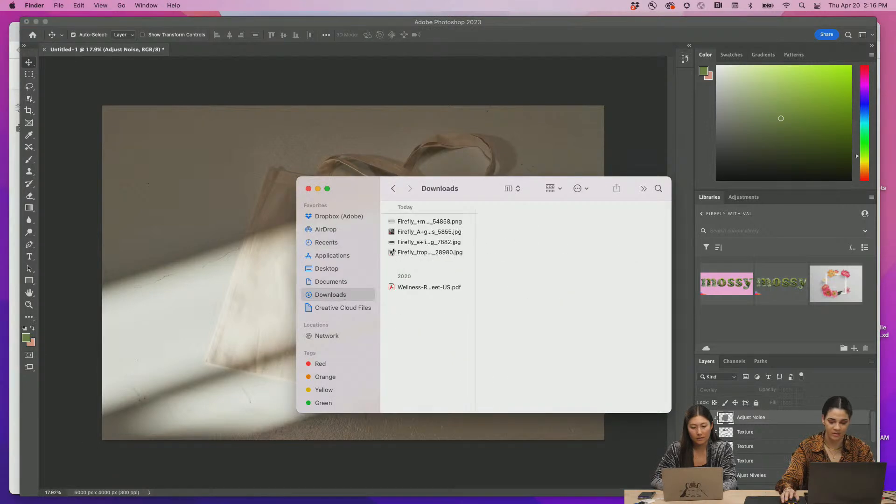
click(425, 222)
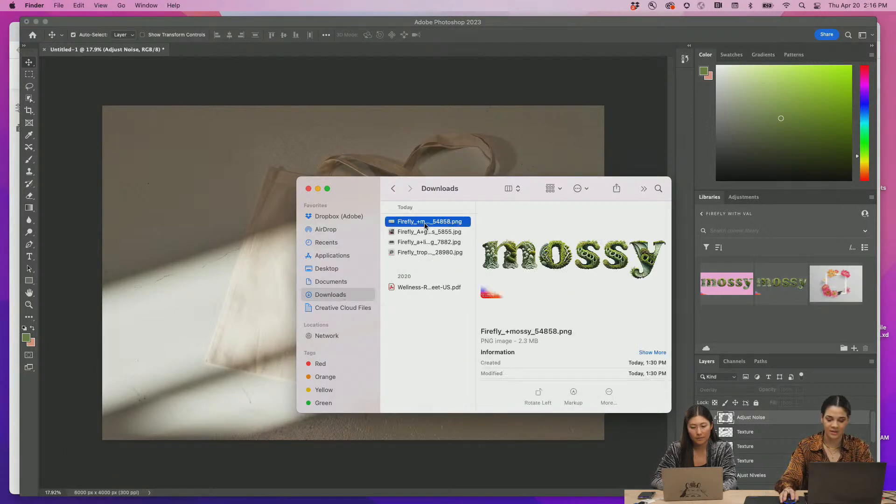
click(425, 253)
key(space)
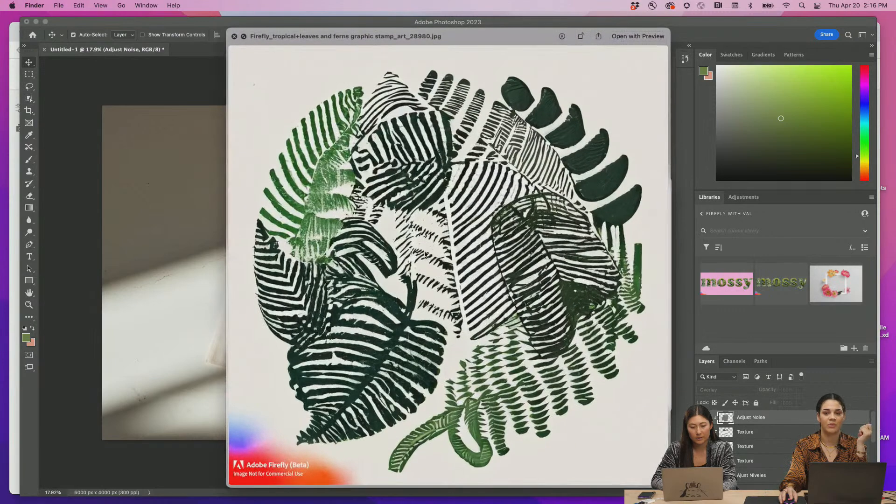
key(space)
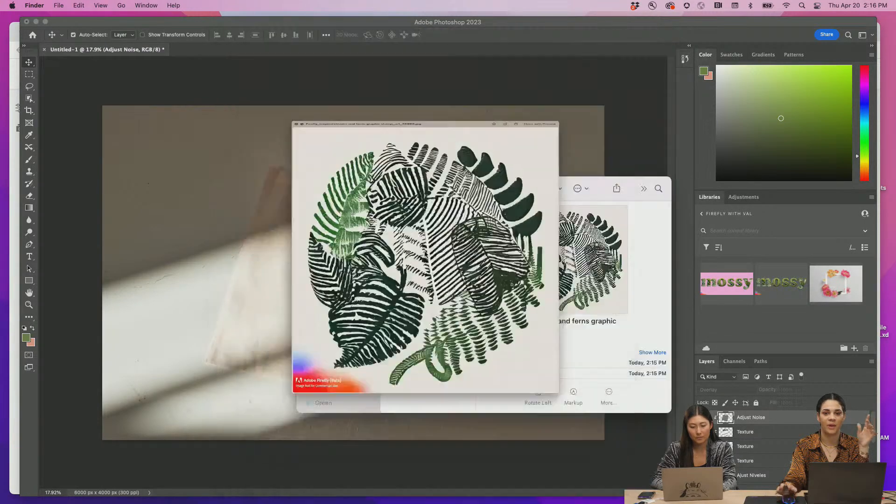
drag(433, 256, 742, 318)
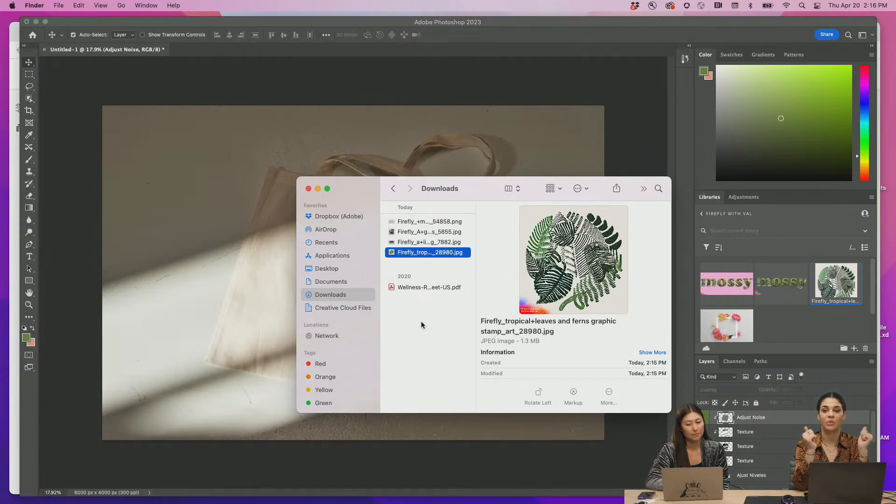
Preview the downloaded stamp image at full size again and return to the tote bag mockup in Photoshop
key(space)
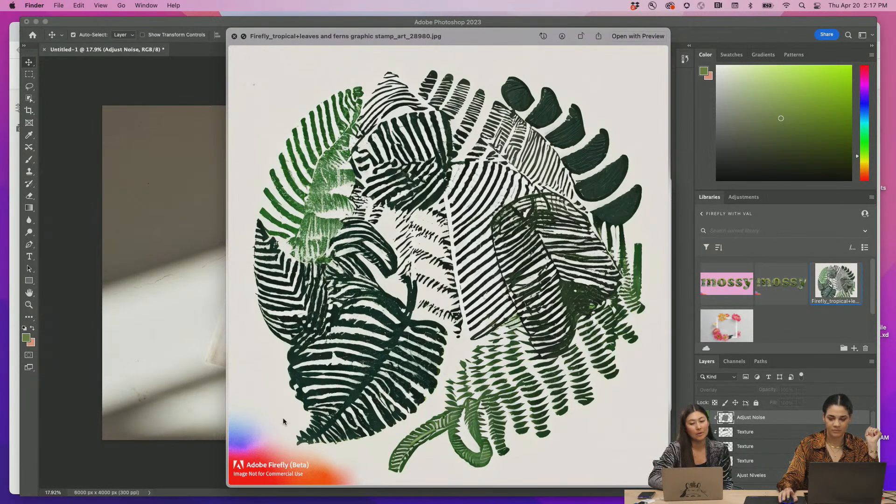
key(space)
click(436, 351)
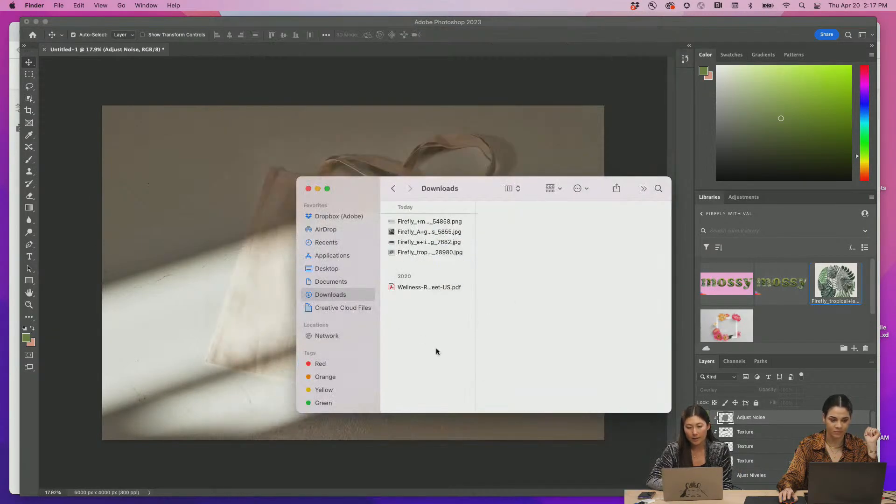
click(357, 148)
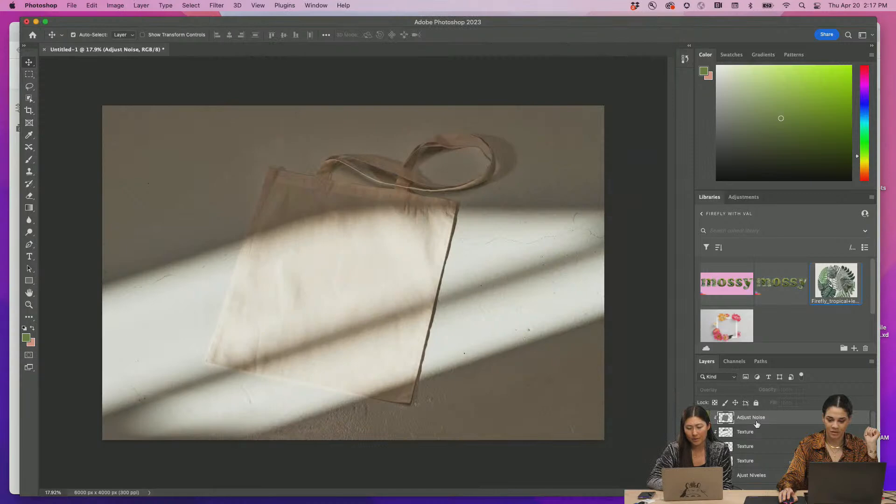
Replace the contents of the [YOUR IMAGE HERE] smart object layer with the tropical leaves and ferns stamp image from Downloads
scroll(757, 424, down, 3)
click(806, 428)
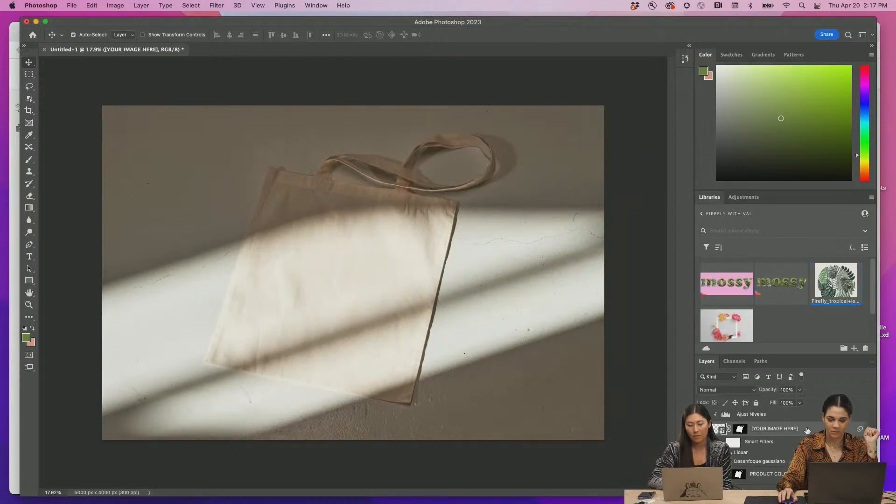
right_click(806, 428)
right_click(791, 432)
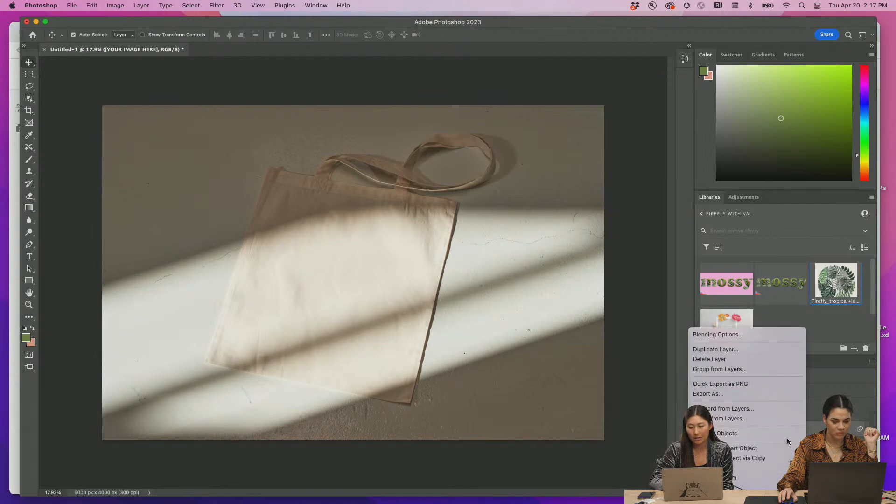
mouse_move(789, 494)
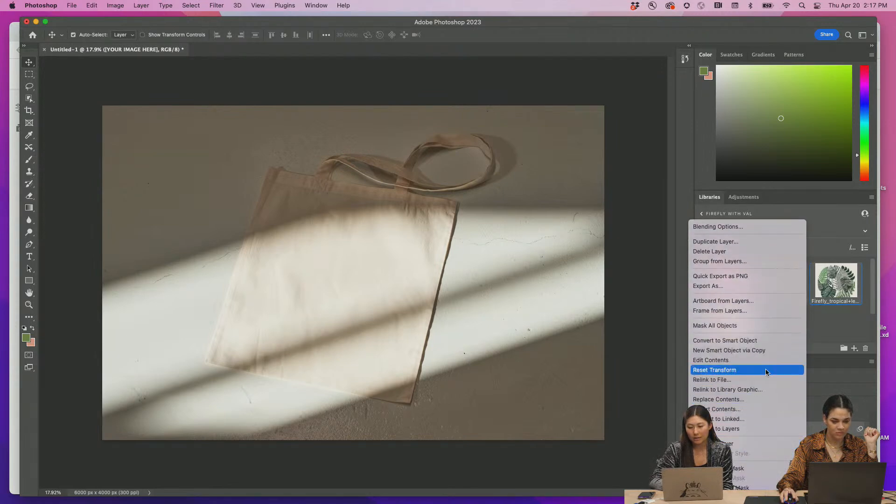
click(769, 400)
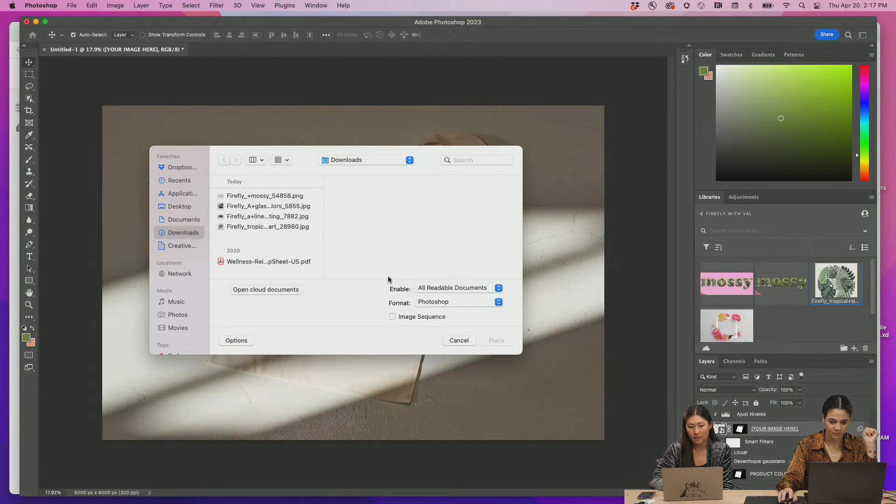
click(264, 227)
double_click(264, 227)
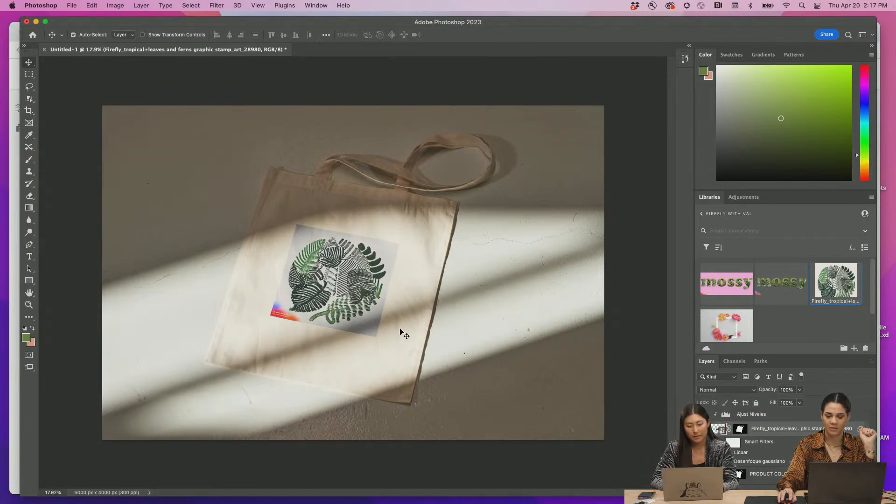
Switch back to Firefly, leave the fern stamp results and look through the Text to image sample gallery
click(14, 188)
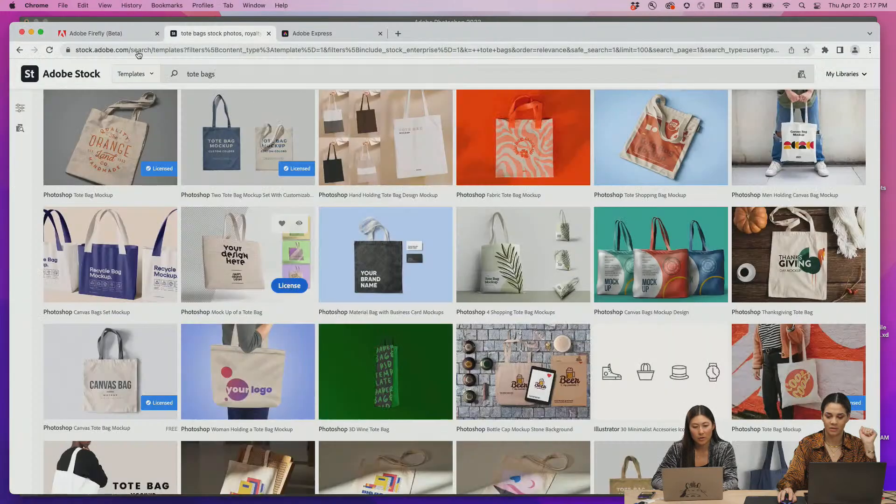
click(96, 36)
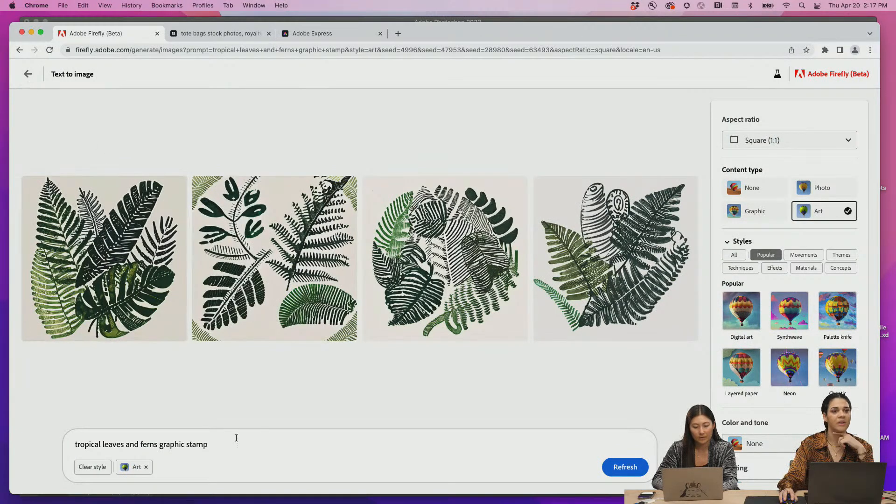
click(28, 74)
scroll(332, 303, down, 4)
scroll(331, 302, down, 3)
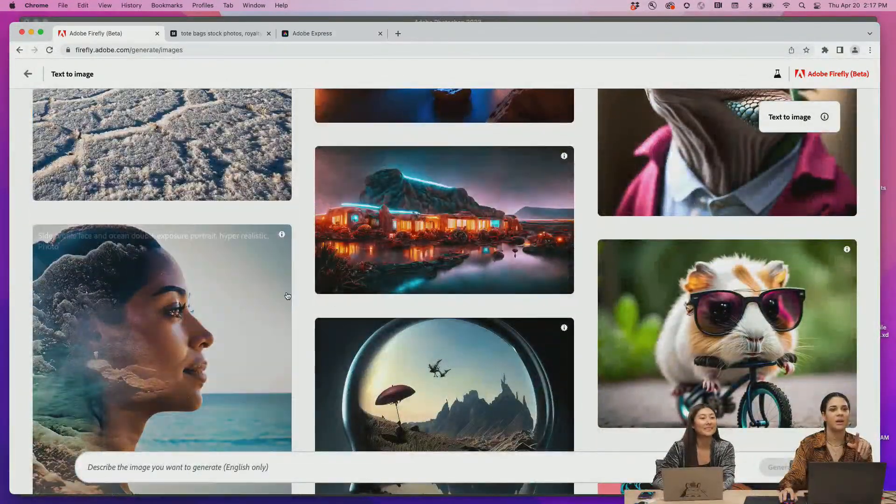
scroll(287, 296, down, 10)
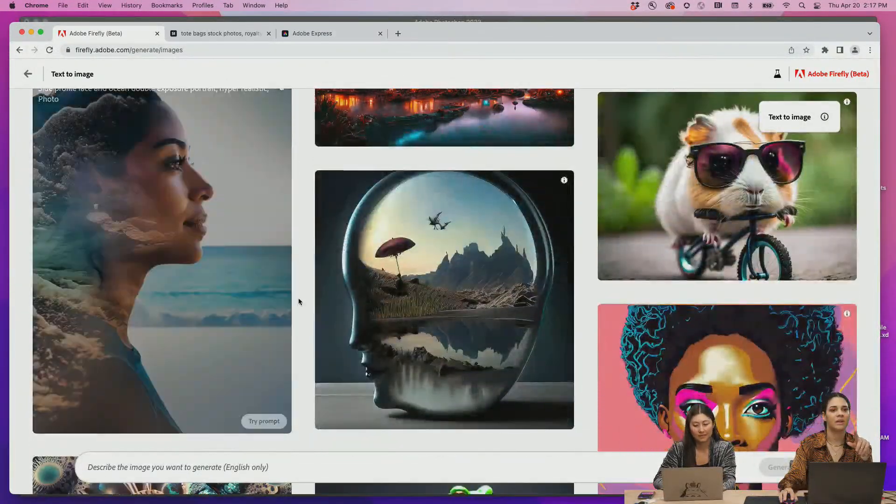
scroll(298, 301, down, 10)
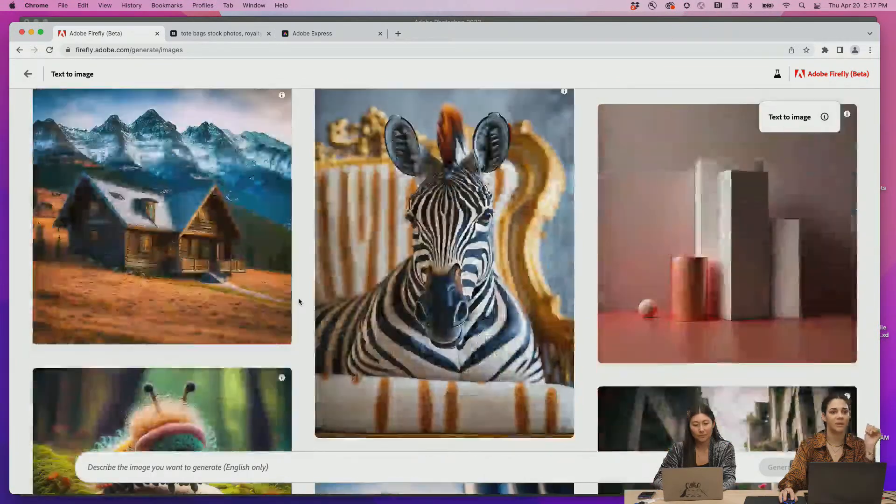
scroll(299, 301, down, 3)
scroll(298, 298, down, 4)
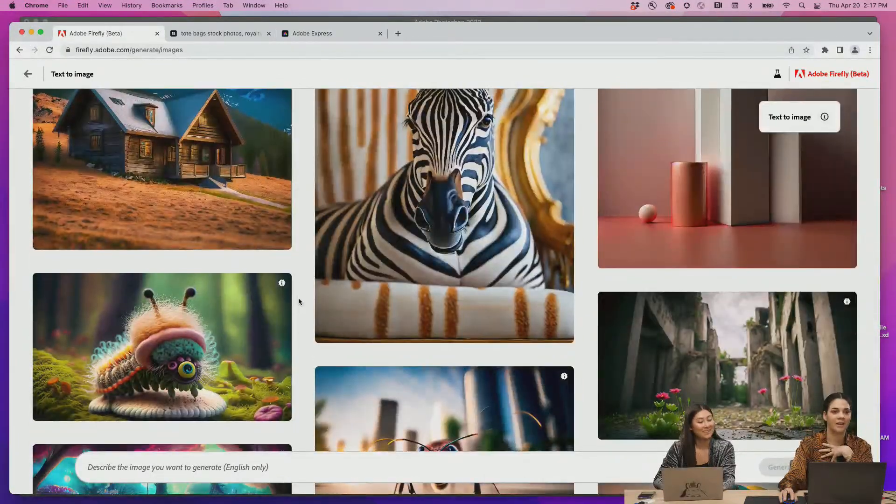
Generate images from the prompt "monstera leaves"
click(262, 465)
text(monstera leaves)
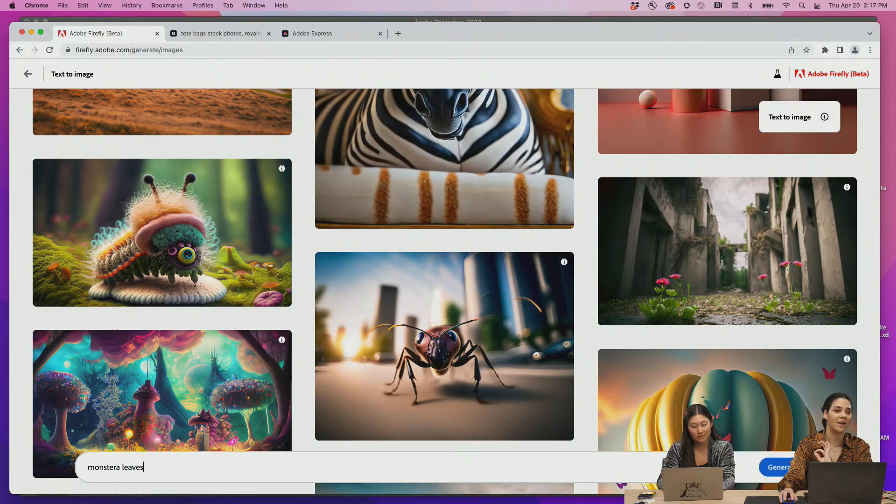
key(Return)
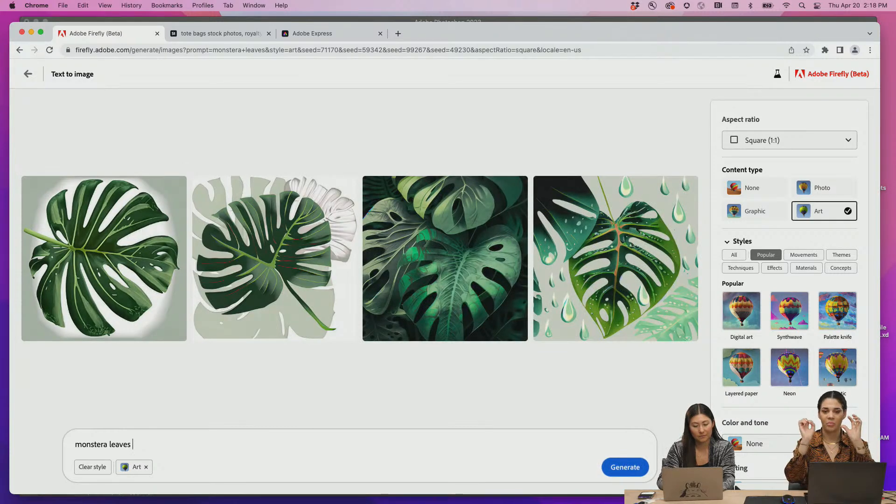
Extend the prompt to "monstera leaves bold graphic not overlapping", generate, and request images similar to the third result
text(b)
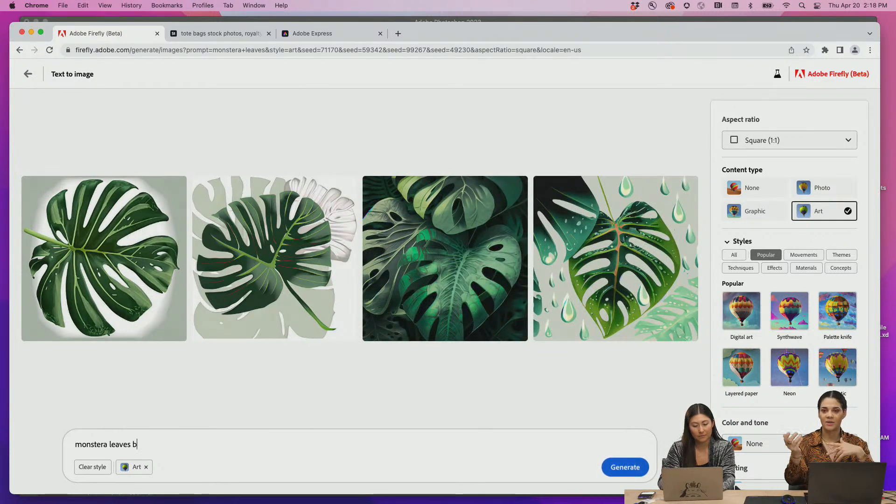
text(old graphic)
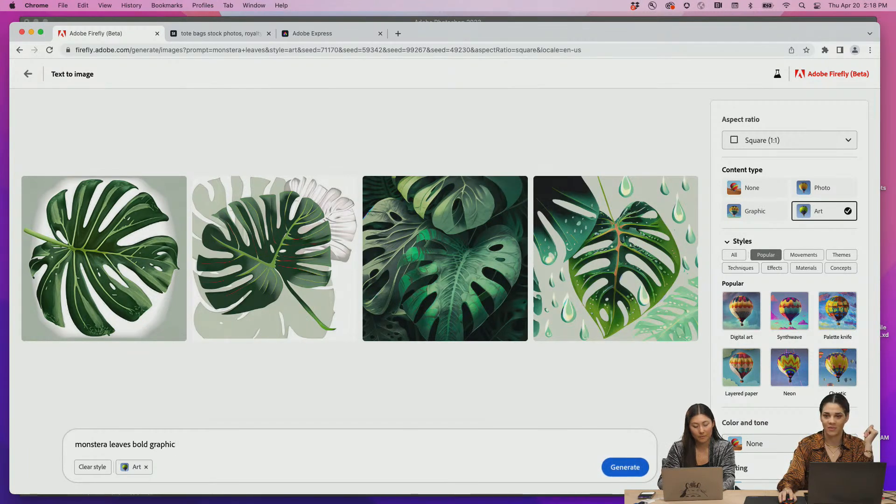
text( not overlapping)
key(Return)
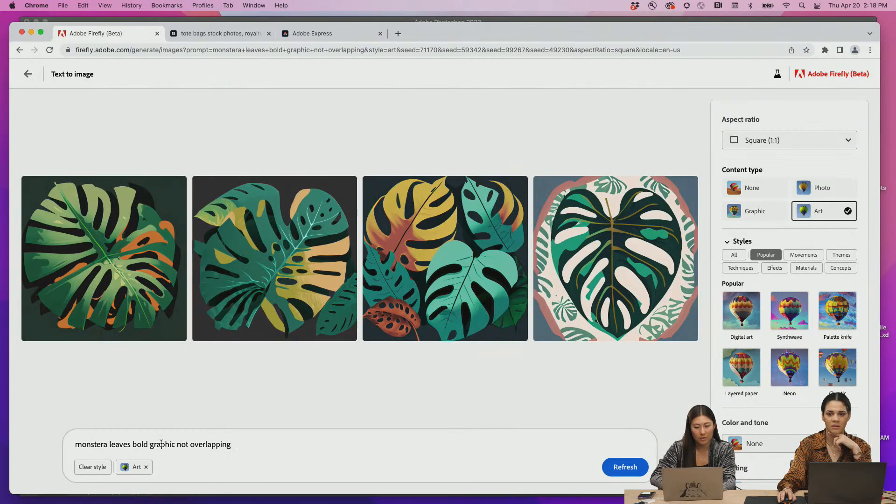
mouse_move(416, 247)
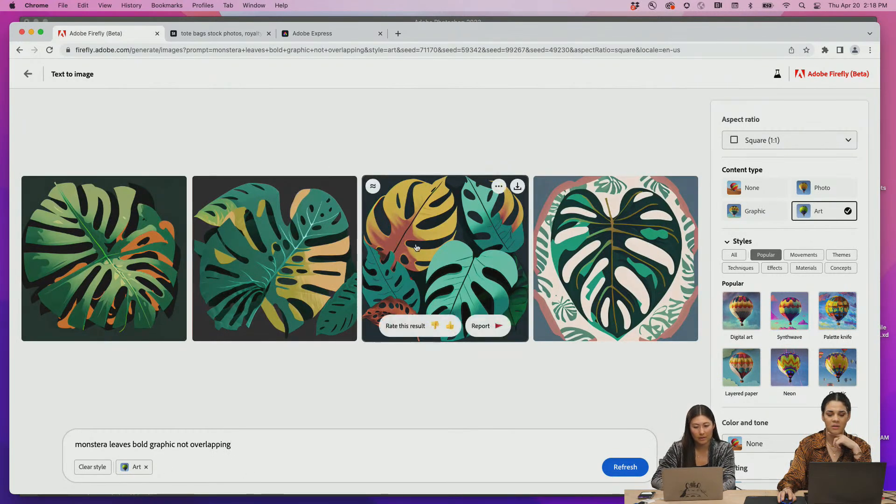
click(372, 189)
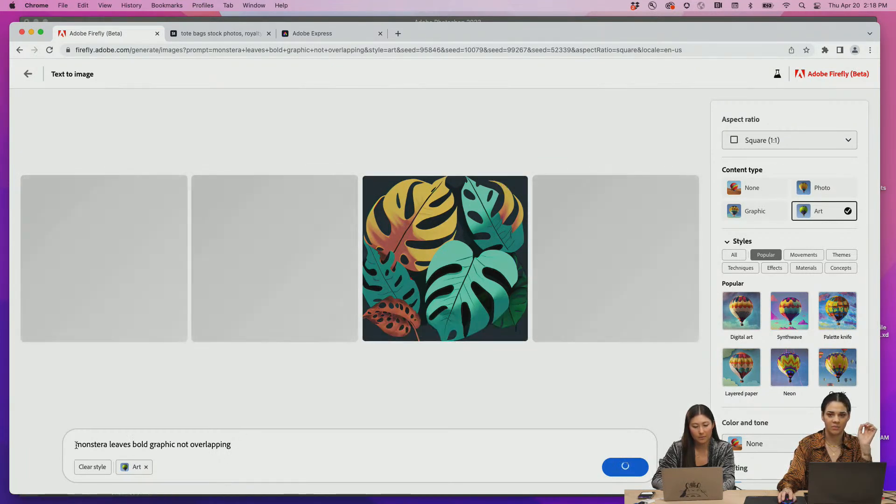
Replace "not overlapping" in the prompt with "earth tones" and regenerate the images
click(236, 447)
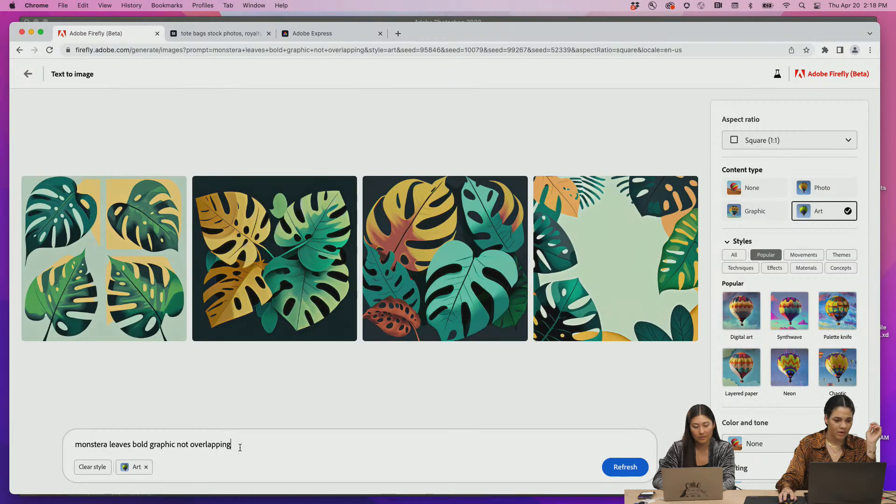
drag(237, 446, 181, 443)
key(BackSpace)
text(eatrth tones)
key(Return)
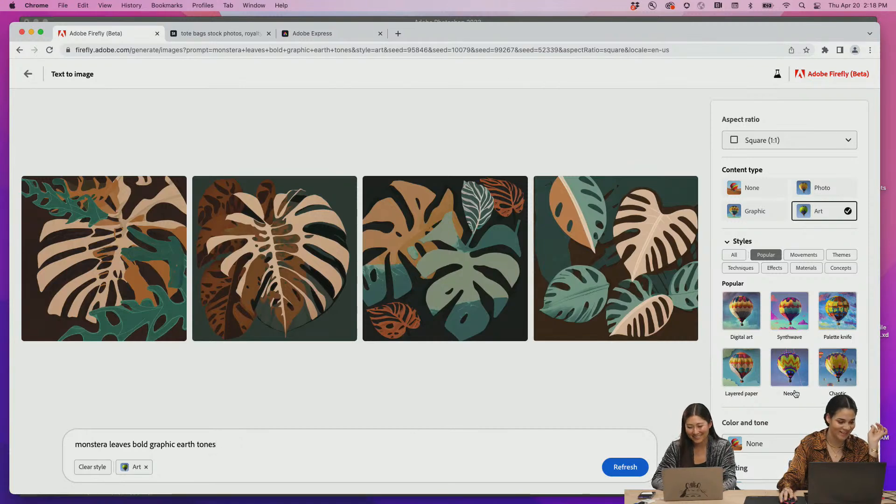
Look through the available style options, switching the list to all styles to examine the movements and themes
scroll(784, 394, down, 3)
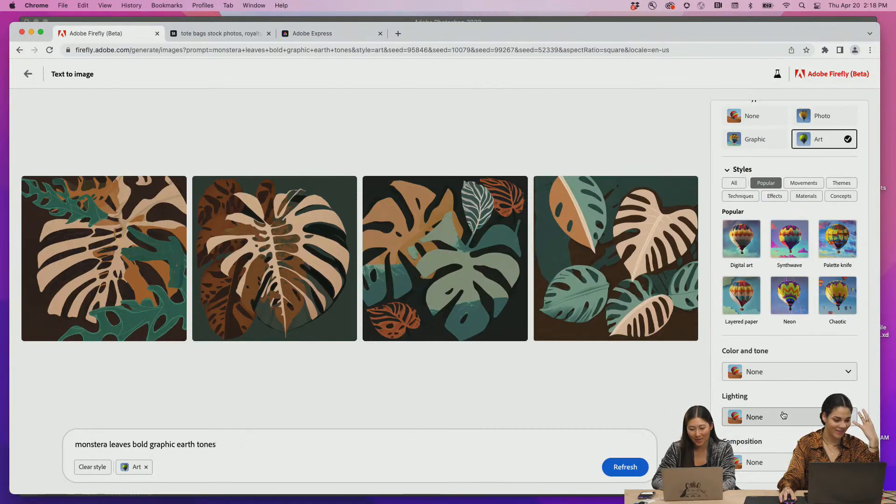
scroll(776, 380, up, 3)
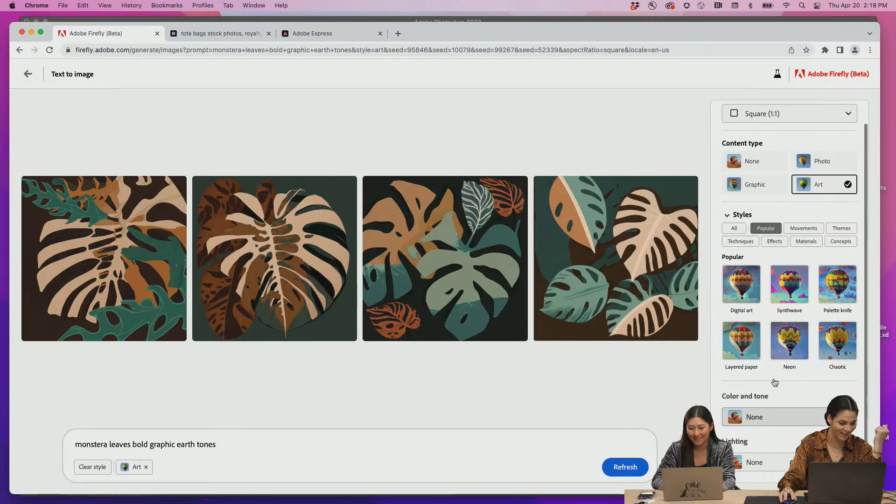
scroll(774, 383, up, 1)
click(774, 269)
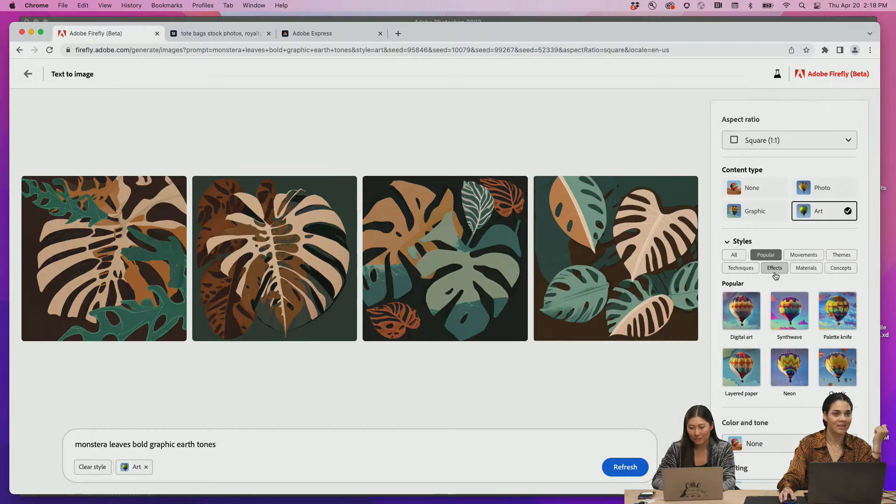
scroll(774, 275, down, 2)
scroll(737, 229, up, 1)
click(735, 232)
scroll(793, 327, down, 4)
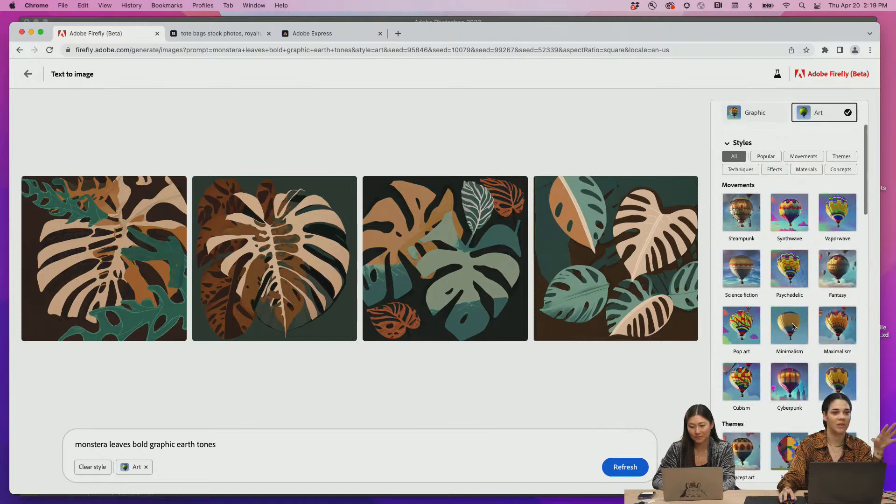
scroll(792, 327, down, 2)
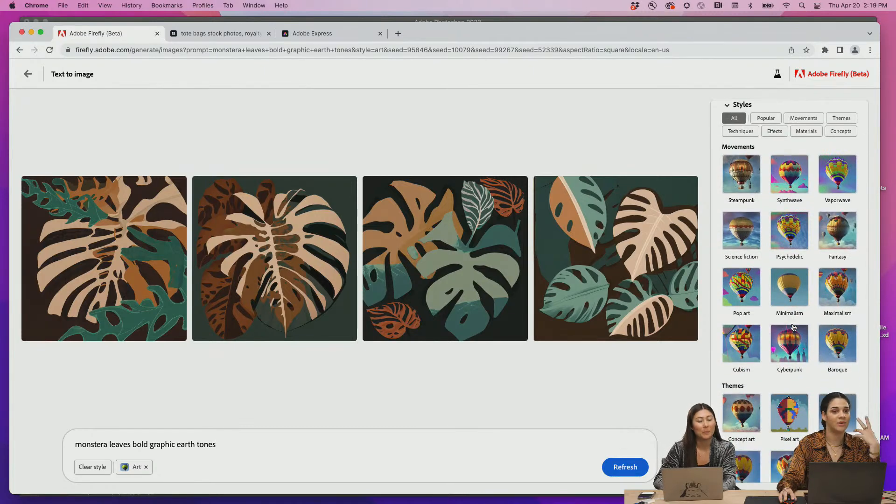
scroll(788, 322, down, 1)
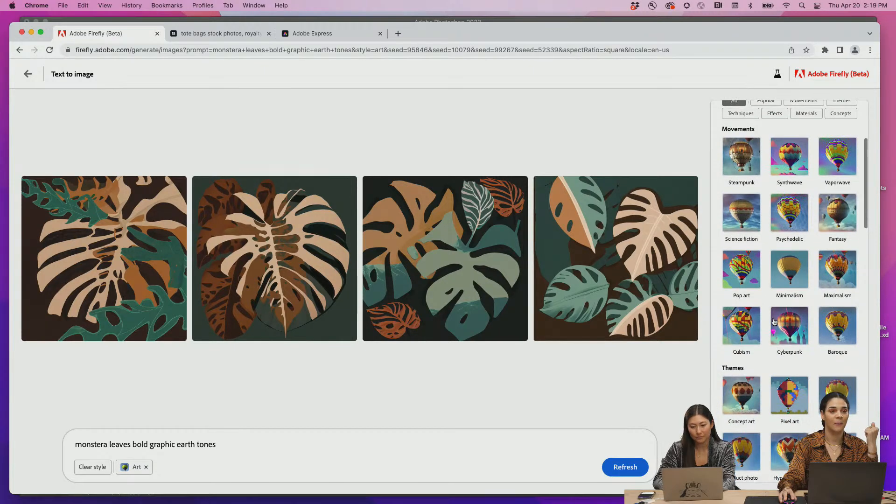
Replace "earth tones" with "bright colors", add "birds" after "monstera leaves" in the prompt, and generate the images
drag(132, 442, 232, 443)
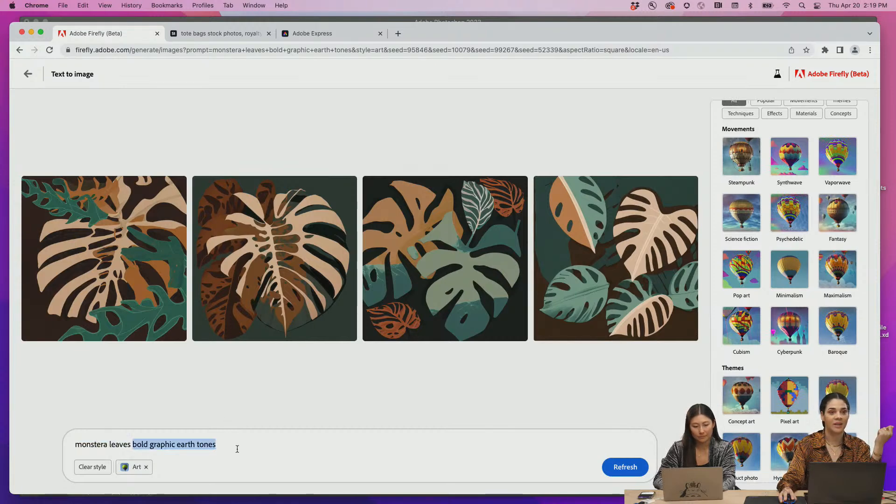
click(237, 449)
shift+click(177, 444)
text(bright colors)
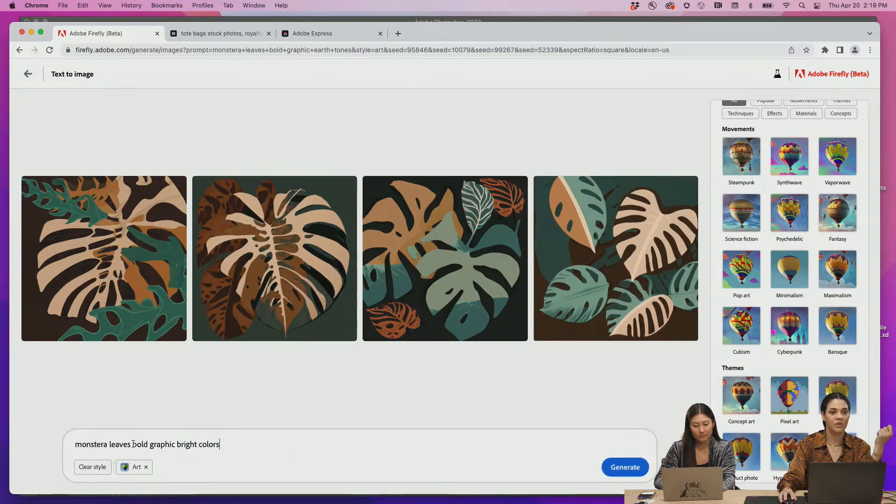
text(birds)
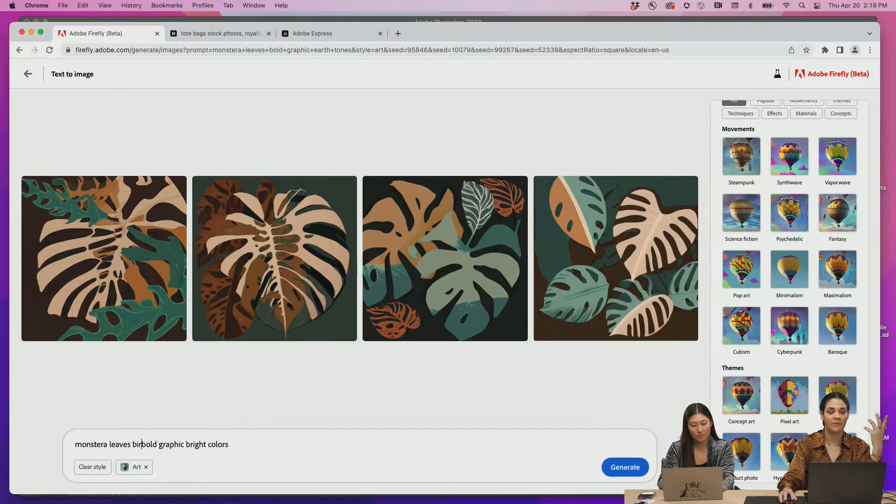
click(630, 471)
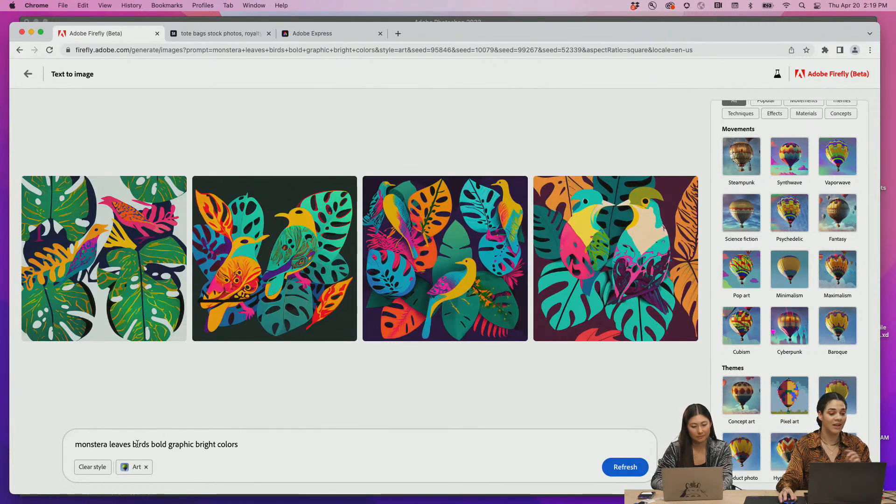
Replace "birds" in the prompt with "butterflies" and regenerate the images
drag(132, 444, 149, 443)
text(butterflies)
key(Return)
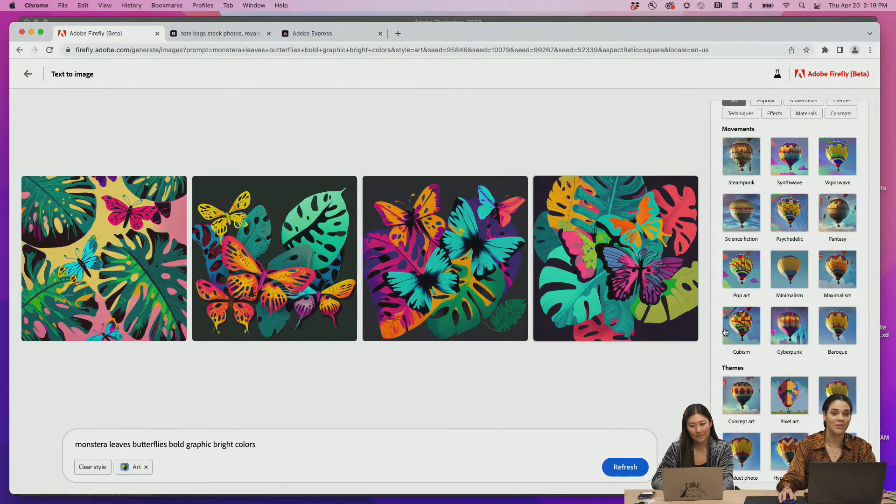
Shorten the prompt to "monstera leaves in a circle" and generate the images
scroll(725, 332, down, 2)
scroll(724, 332, down, 15)
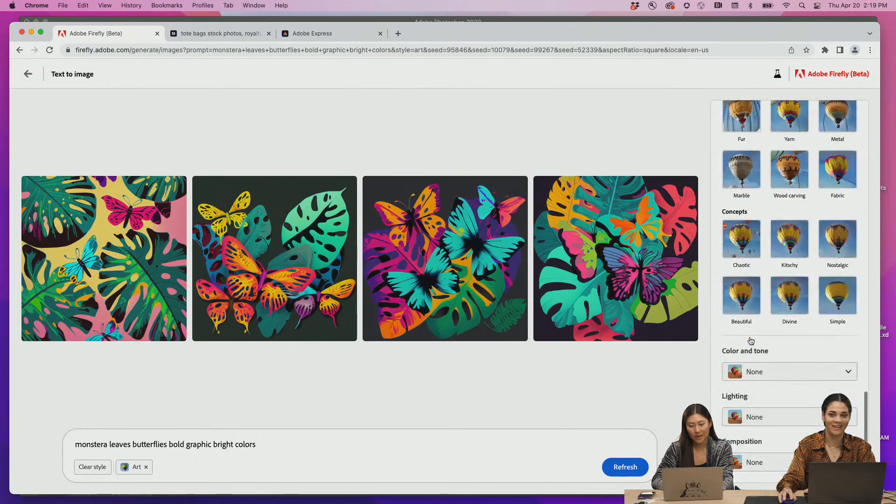
scroll(750, 341, up, 15)
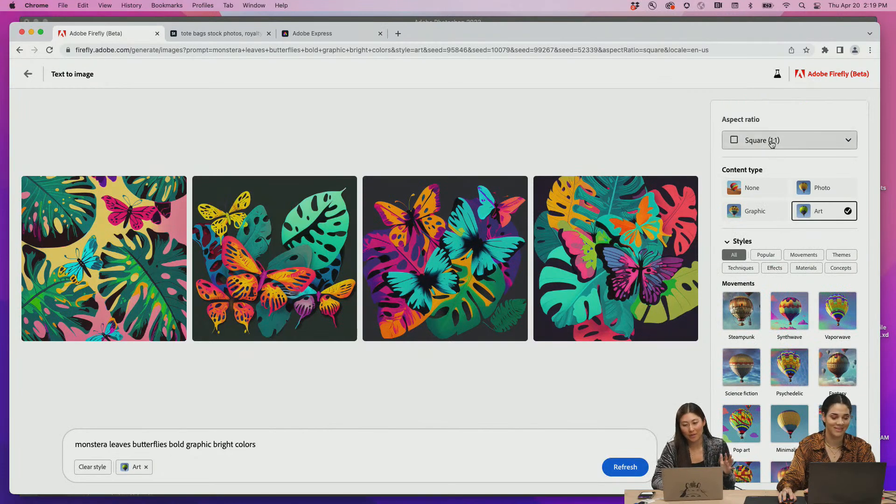
drag(283, 445, 132, 445)
text(in a circle)
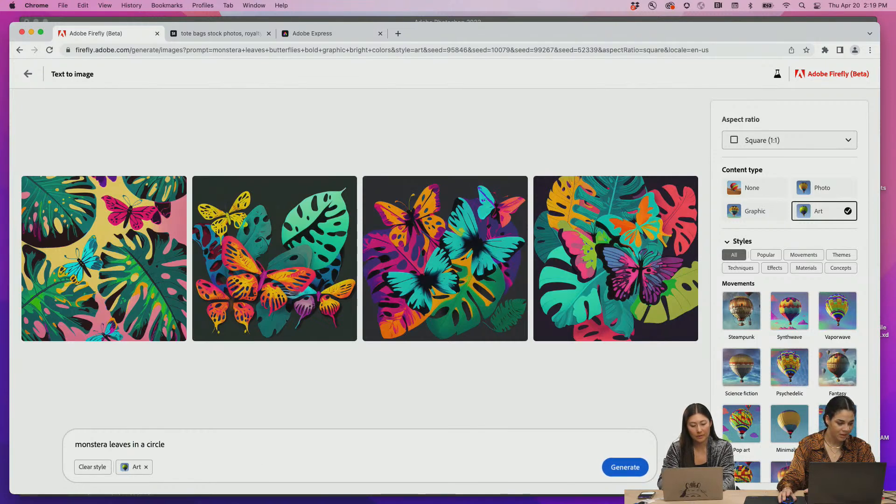
key(Return)
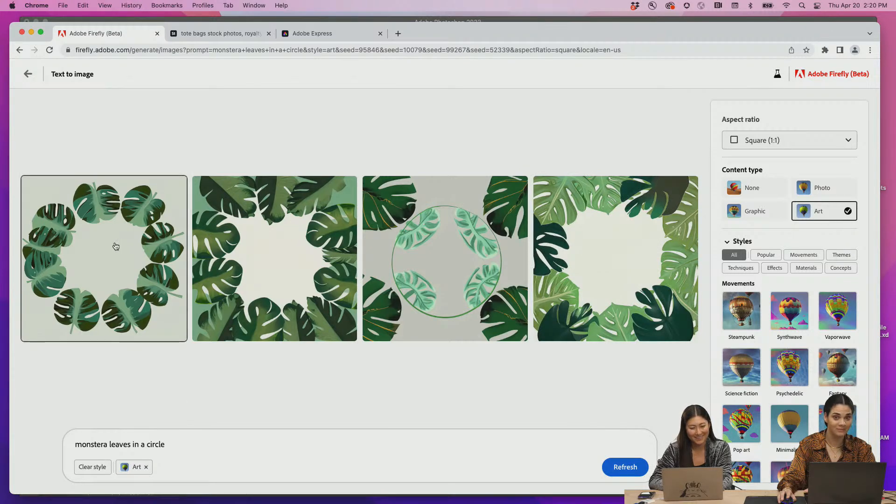
Request images similar to the first leaf wreath, and from that new set request images similar to the third one
click(33, 188)
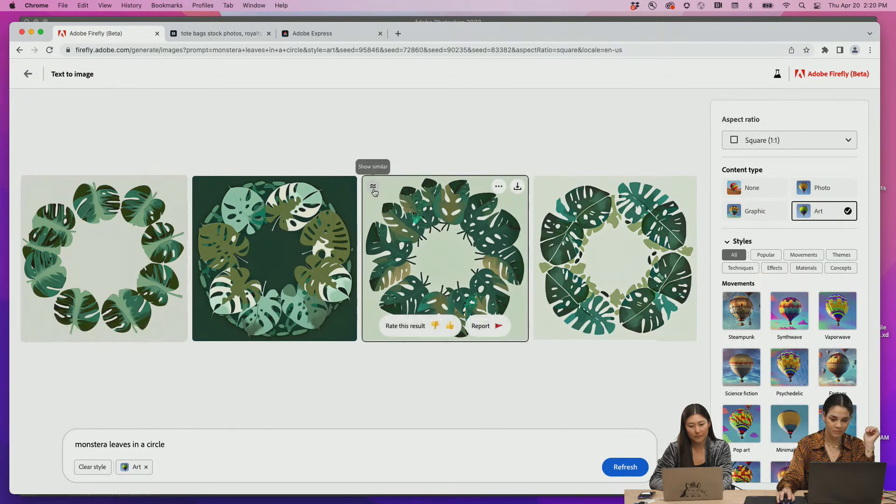
click(373, 188)
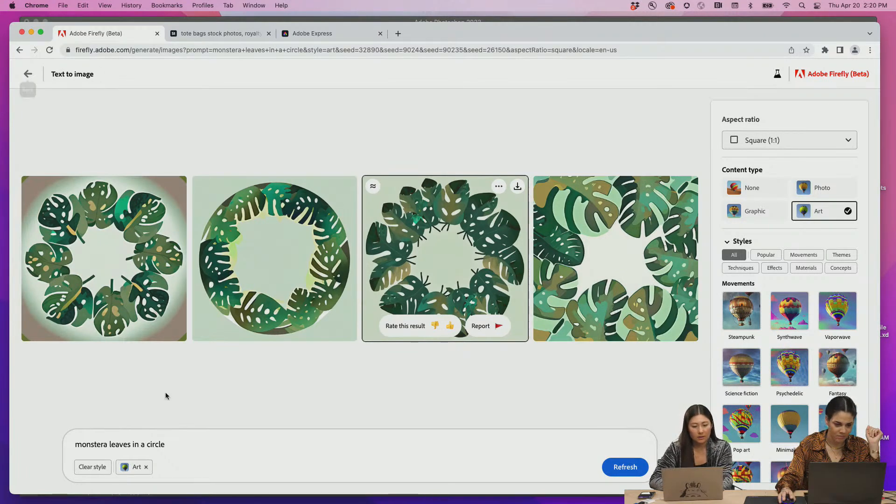
Replace the whole prompt with "terrarium plants in a glass bottle on a table by the window"
drag(172, 443, 25, 437)
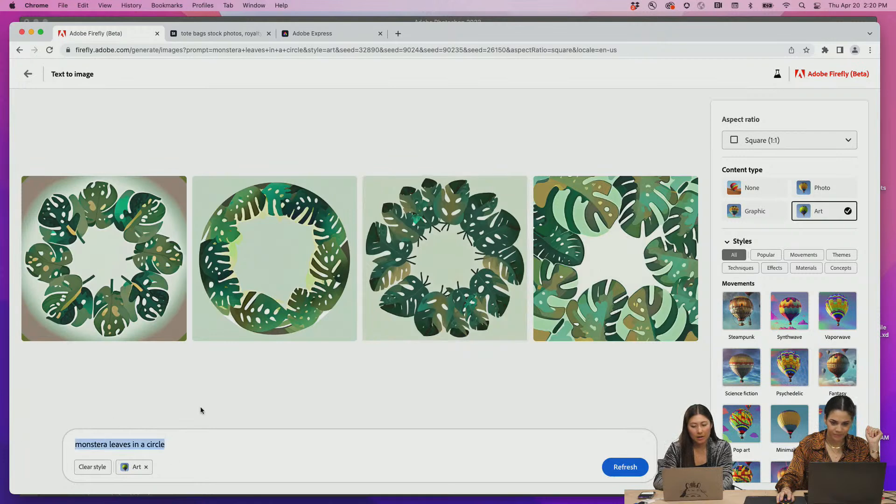
text(terriu)
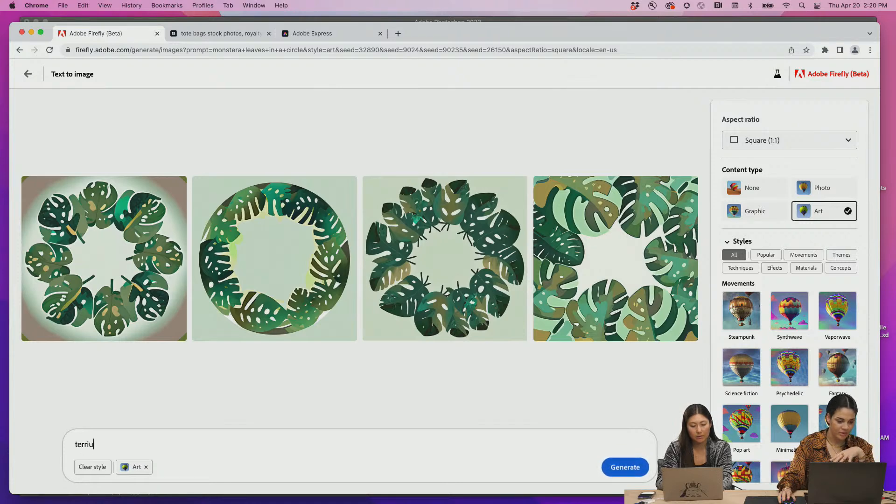
key(BackSpace)
key(BackSpace)
key(BackSpace)
key(BackSpace)
key(BackSpace)
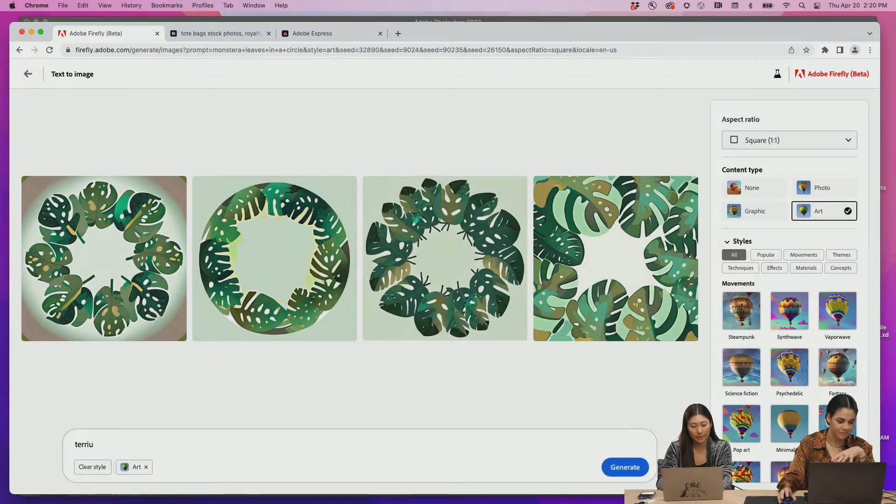
text(rarium)
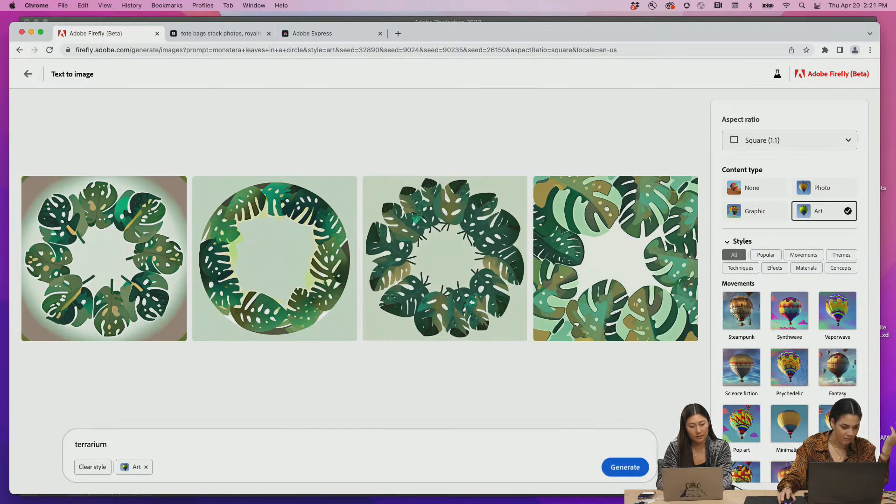
text(nts in)
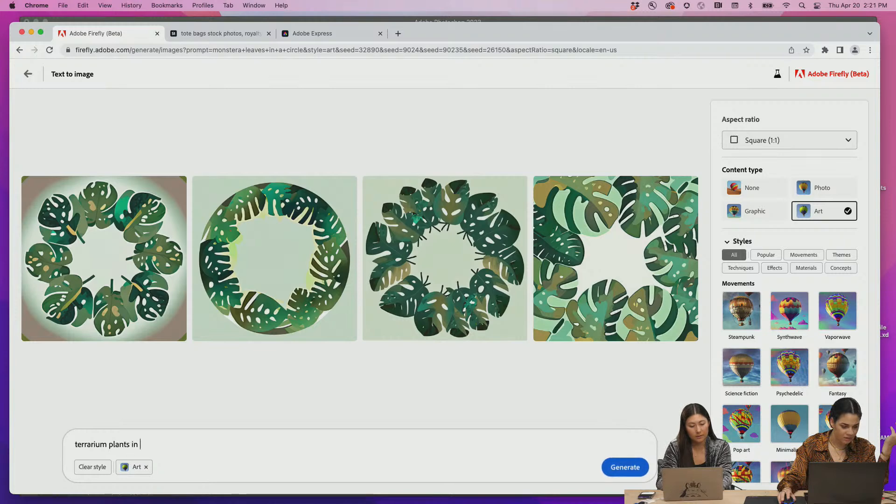
text( a glad)
key(BackSpace)
text(ss bottle on a table by )
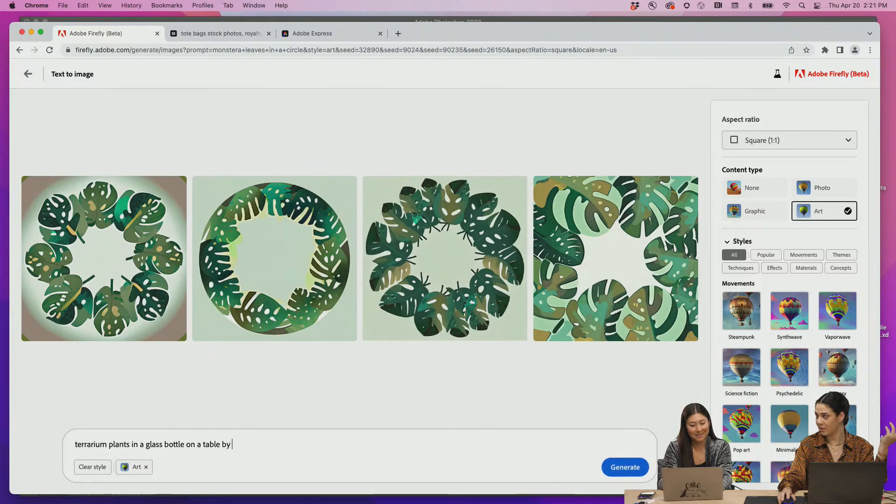
text(the window)
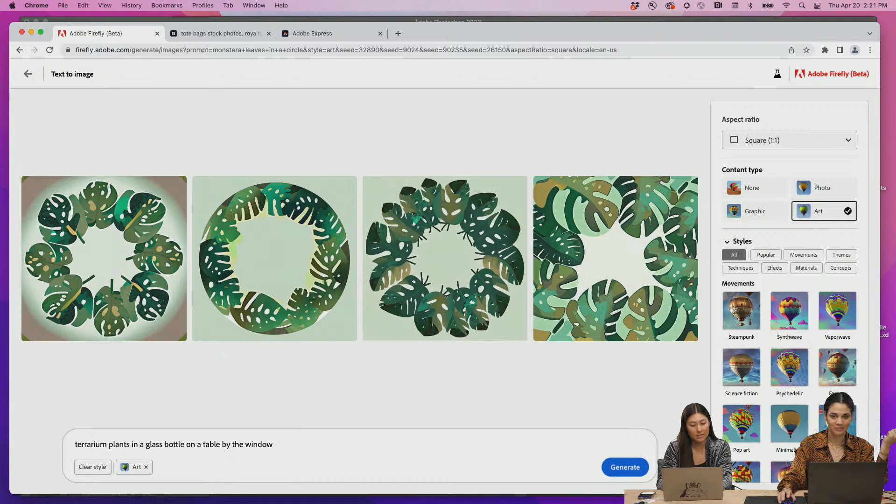
Add "with a cork top" after "glass bottle" and "nostalgia" at the prompt's end, and generate the images
click(184, 443)
text(with a cork top)
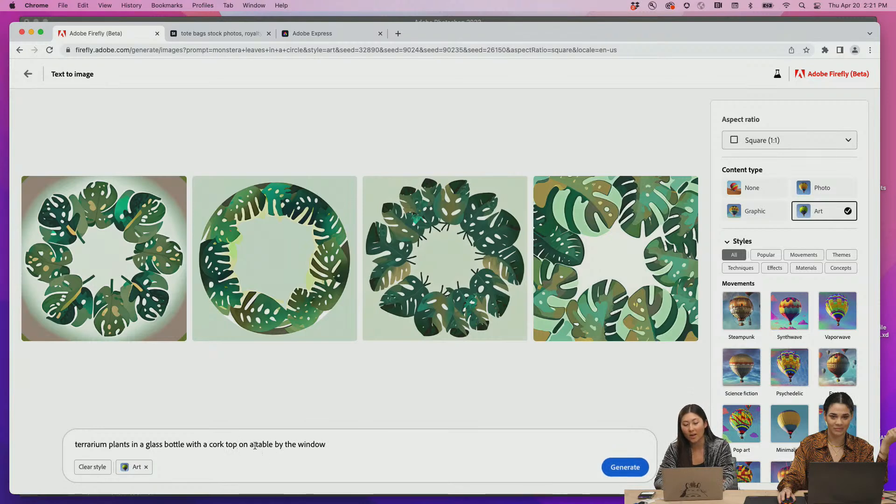
click(339, 446)
text(nostalgia)
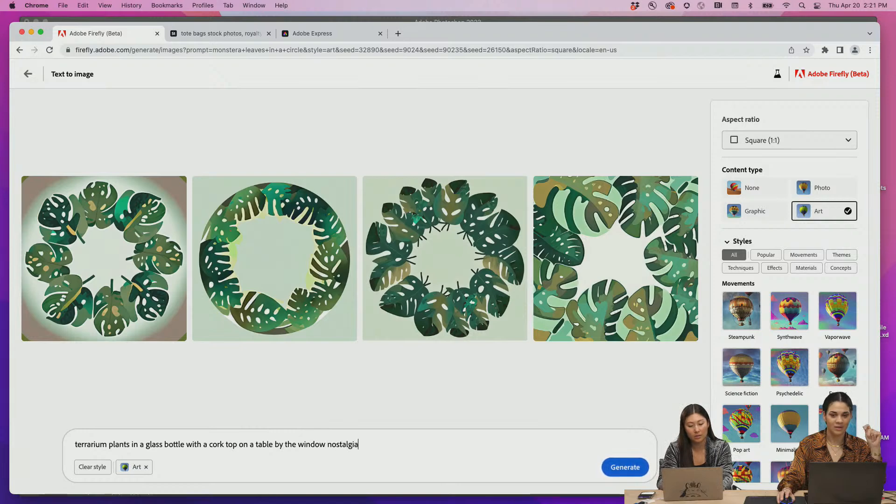
key(Return)
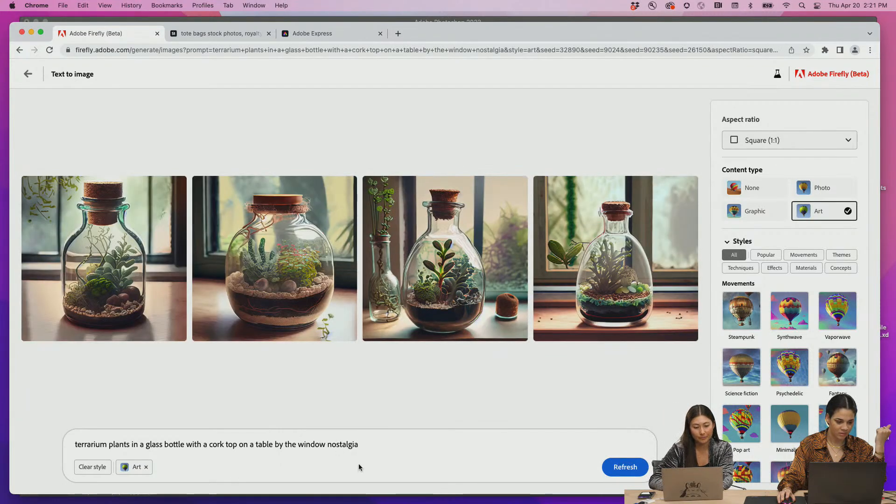
Insert "round" before "glass bottle", regenerate the images, and request images similar to the second terrarium result
click(146, 444)
text(round)
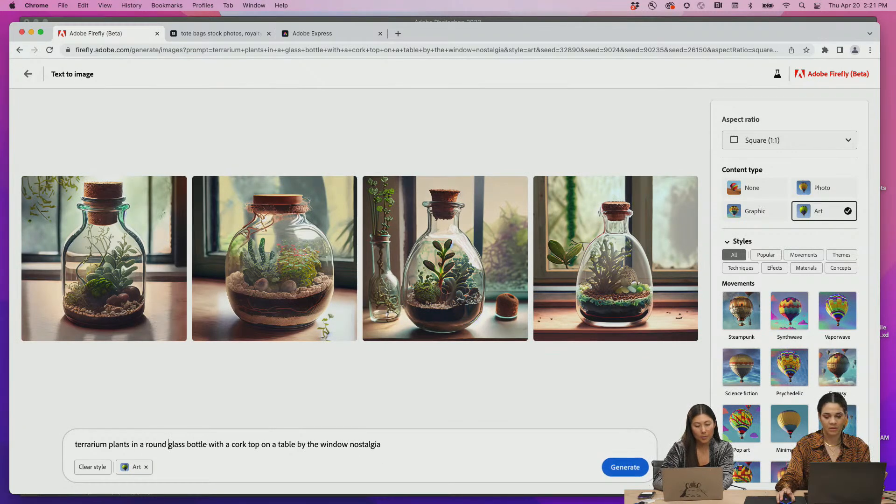
click(617, 467)
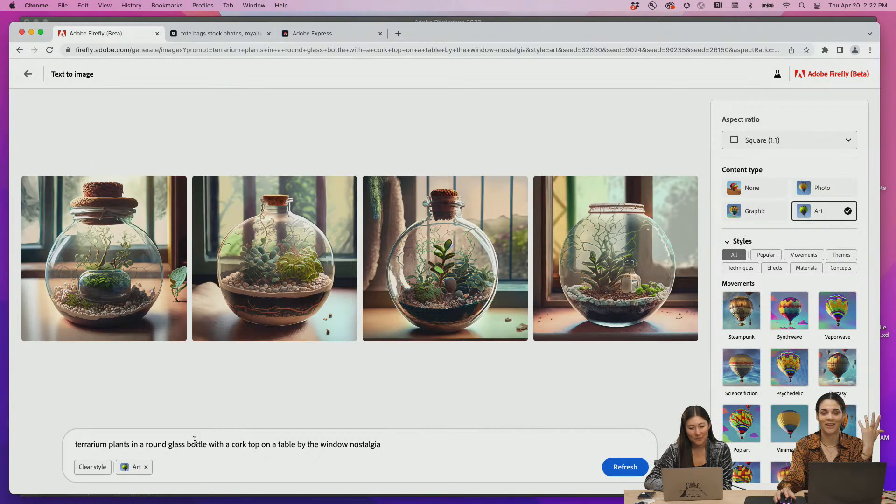
mouse_move(237, 222)
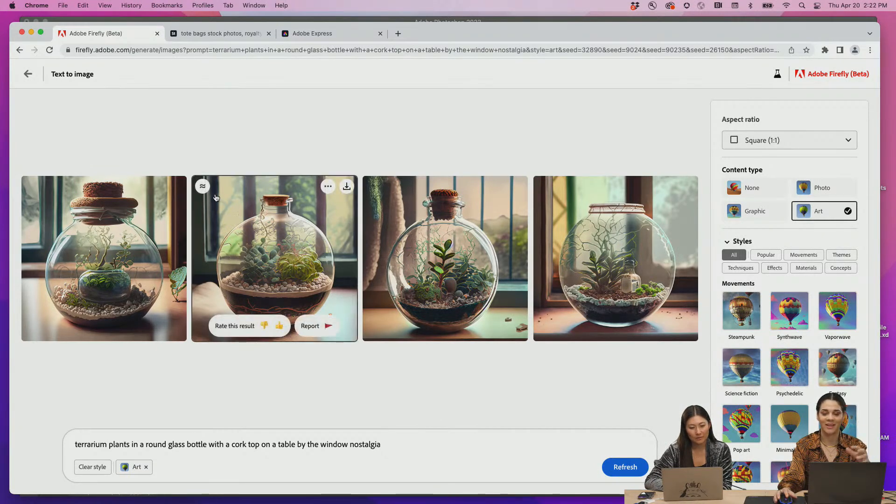
click(202, 186)
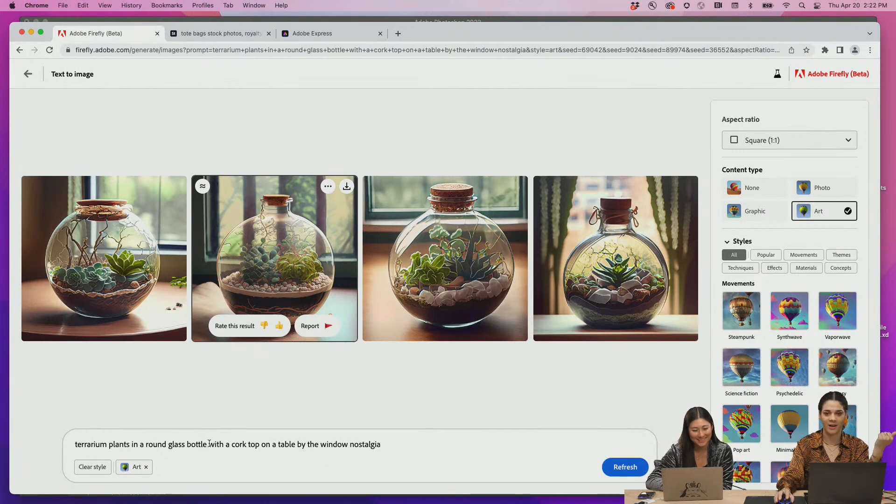
Append "dreamy" to the end of the terrarium prompt and generate the images
click(397, 444)
text(dreamy)
click(609, 464)
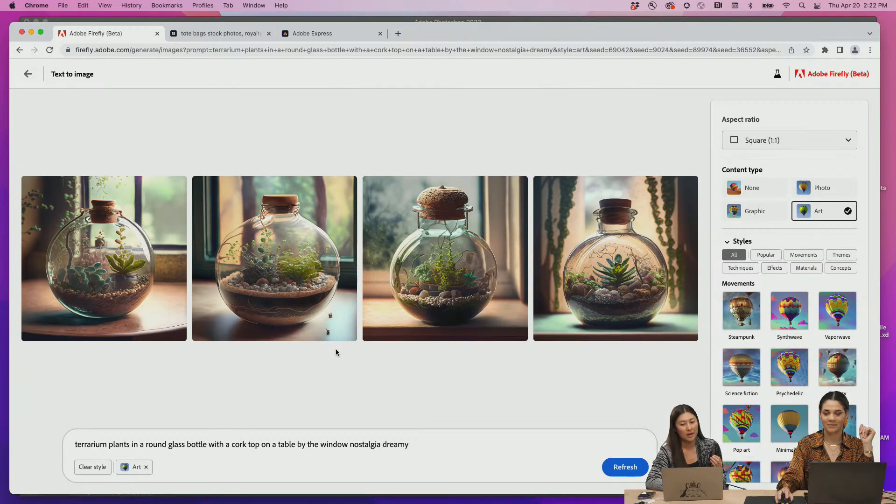
Set the lighting style for the terrarium images to Golden hour
scroll(777, 348, down, 3)
scroll(777, 348, down, 10)
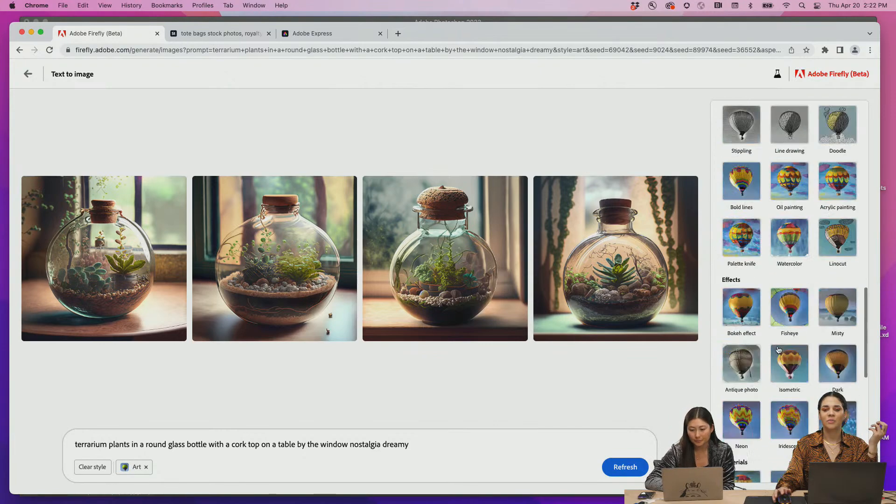
click(768, 420)
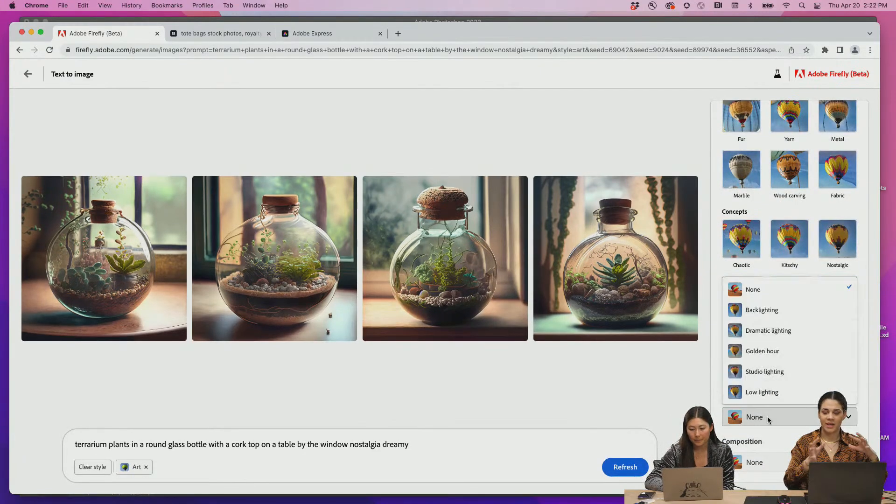
click(768, 351)
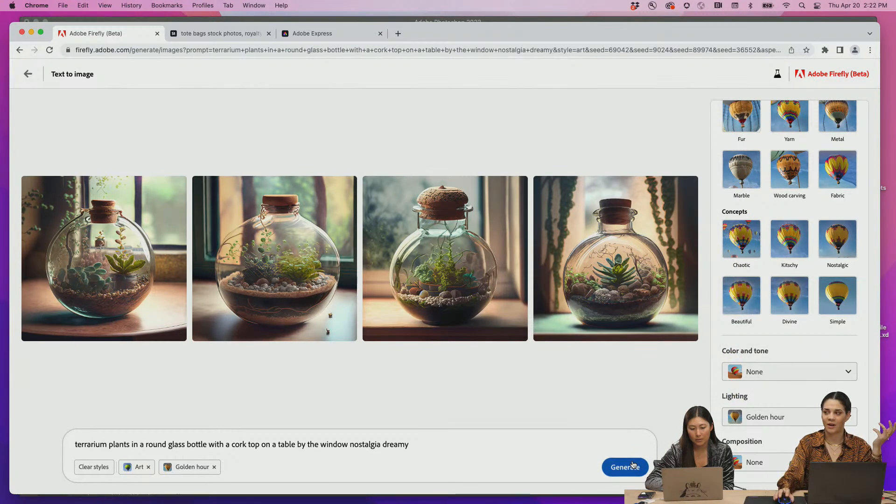
scroll(744, 392, up, 12)
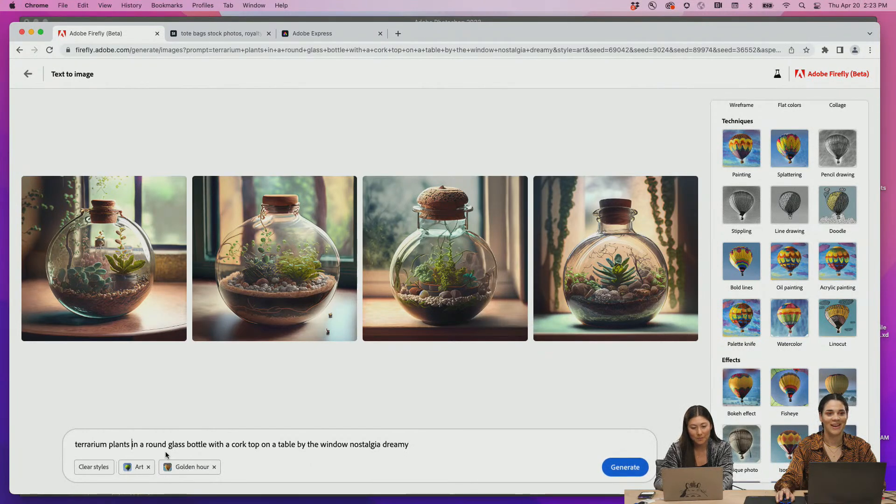
Remove "terrarium" from the start of the prompt and generate the images
mouse_move(298, 261)
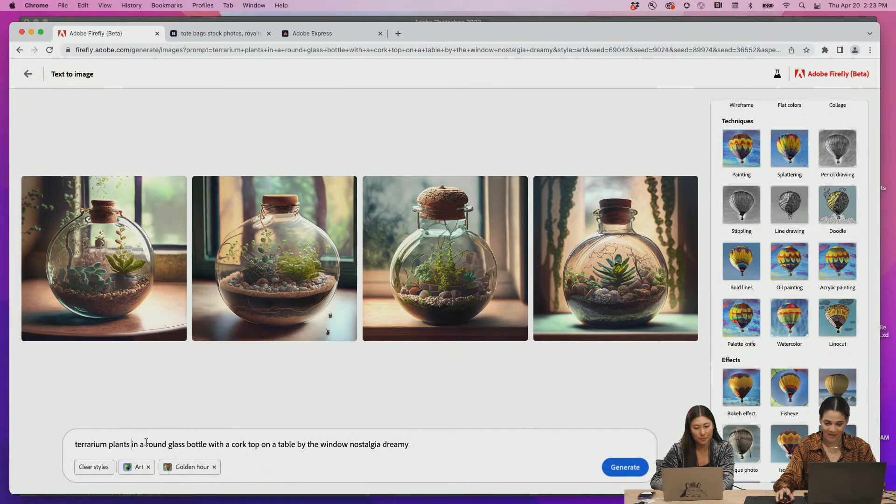
double_click(108, 444)
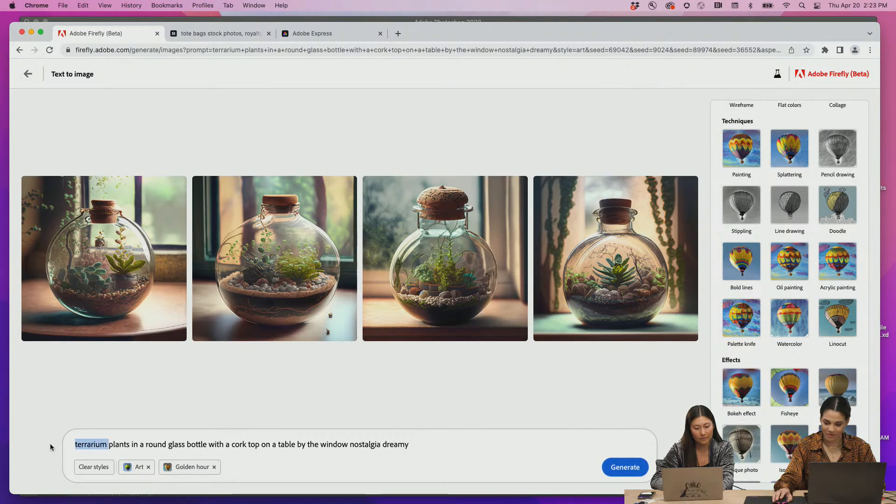
key(BackSpace)
key(Return)
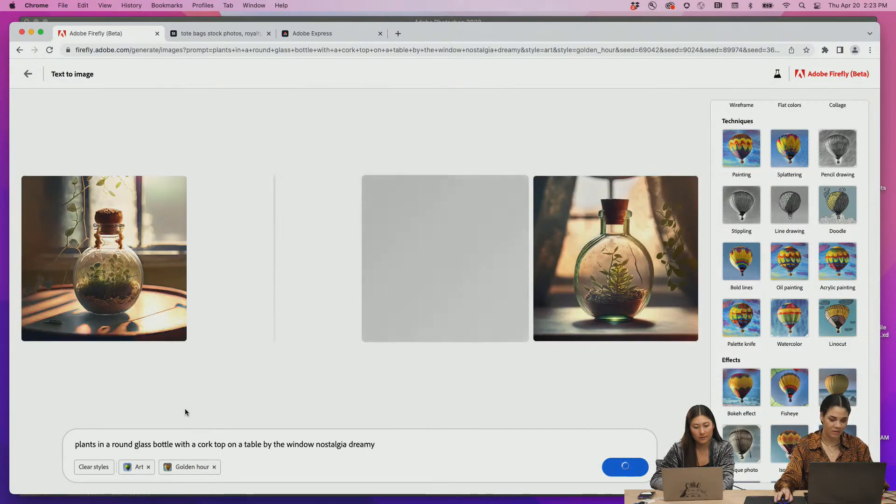
Put "terrarium" back at the start of the prompt, insert "butterflies and" before "a cork top", and generate the images
click(76, 444)
text(terrarium)
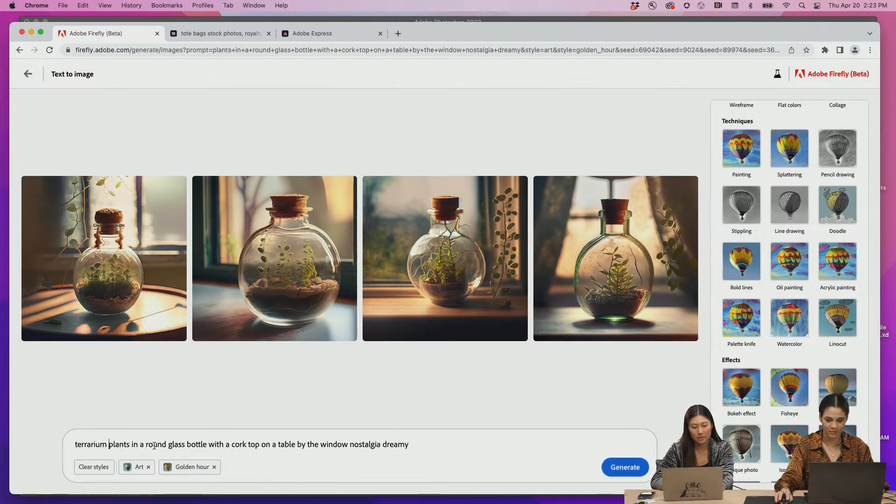
click(226, 447)
text(butterflies and)
key(Return)
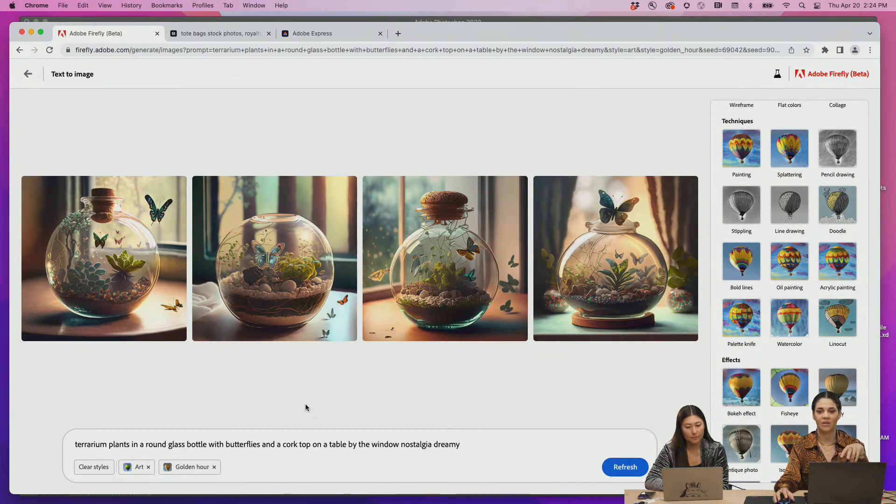
Download the third terrarium image with the corked bottle and butterflies
mouse_move(410, 283)
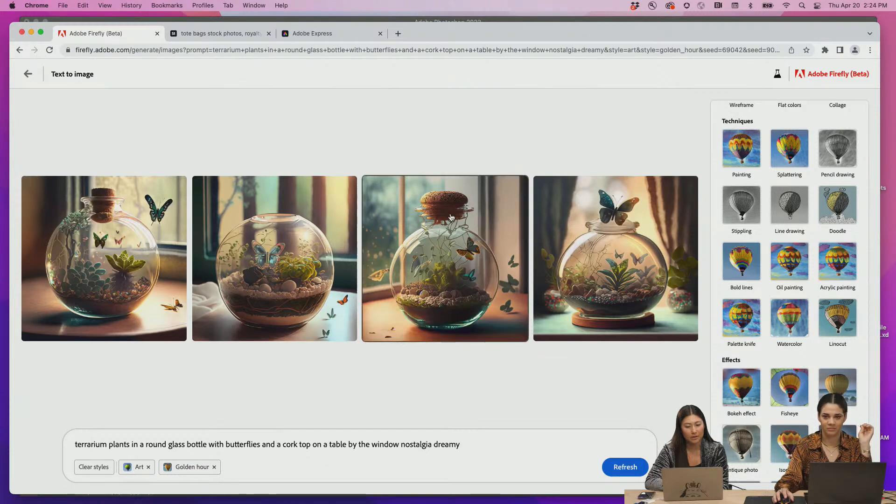
mouse_move(462, 243)
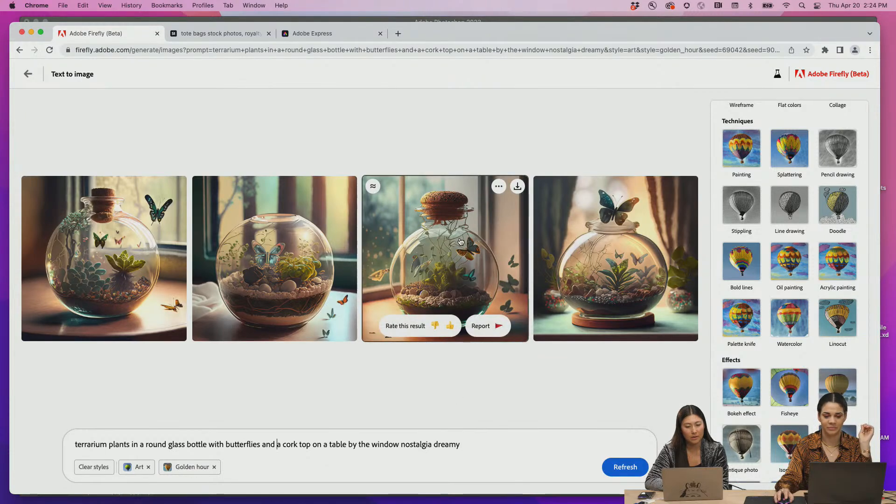
click(517, 187)
click(535, 383)
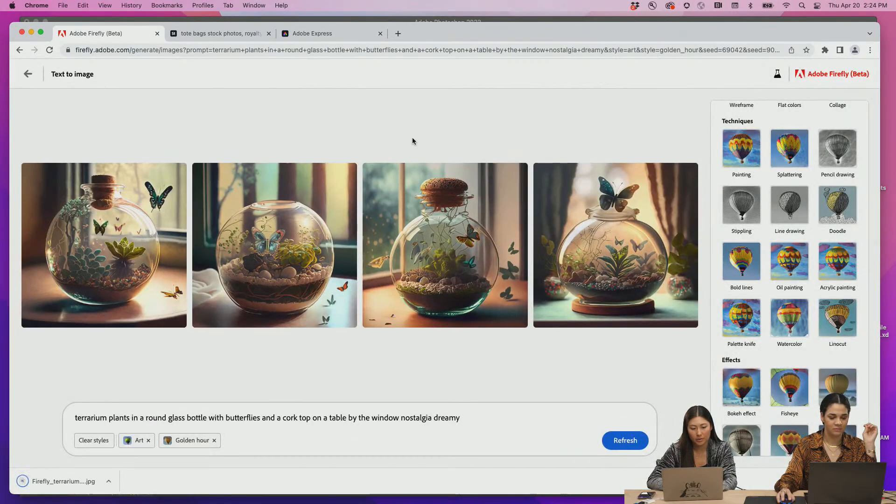
Switch to Photoshop and open the Downloads folder in a new Finder window over it
click(74, 20)
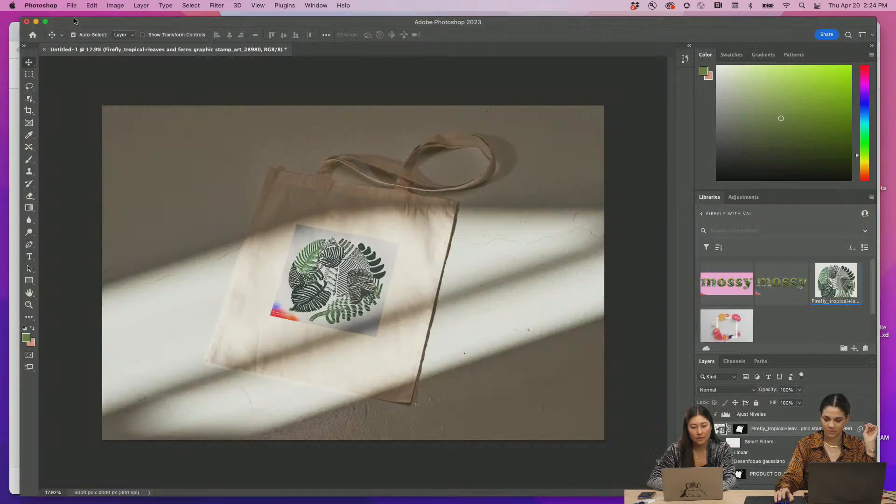
click(1, 391)
key(super+n)
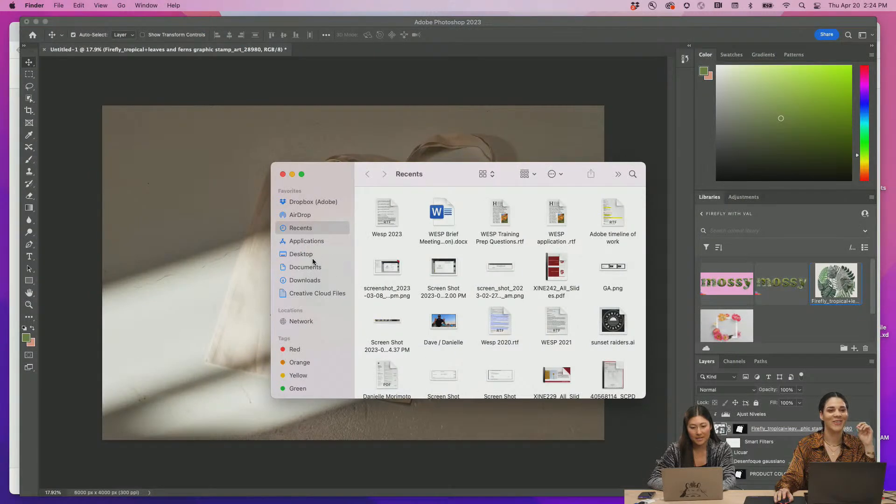
click(316, 280)
Add the downloaded glass jar terrarium and lily pond line etching images to the FIREFLY WITH VAL library
click(420, 217)
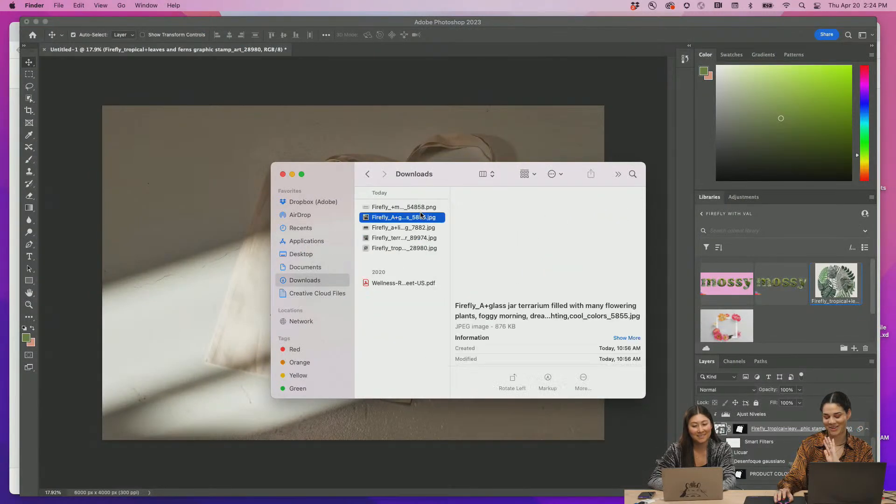
key(Down)
key(Up)
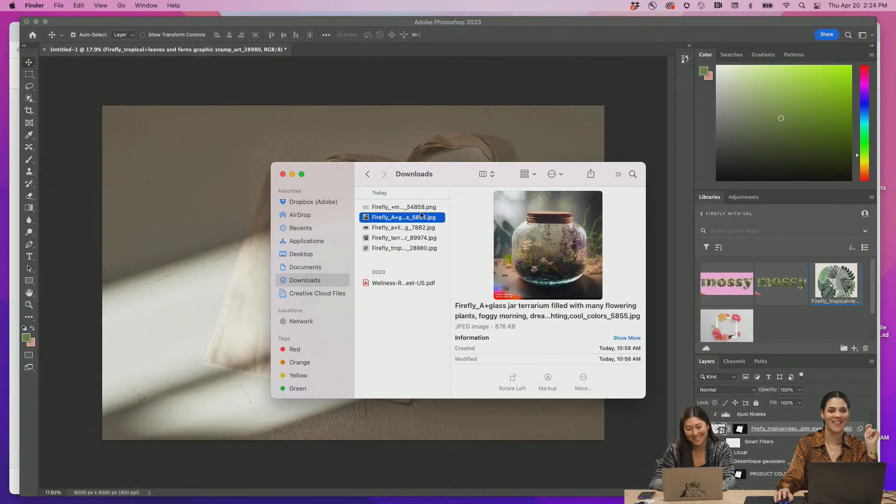
key(Down)
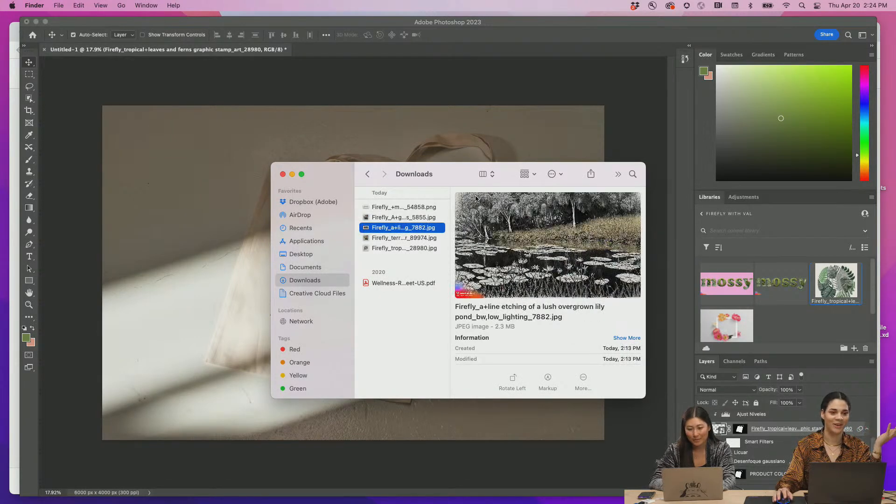
shift+click(420, 217)
drag(418, 221, 722, 299)
Add the downloaded round bottle terrarium image with butterflies to the FIREFLY WITH VAL library and return to Photoshop
click(419, 248)
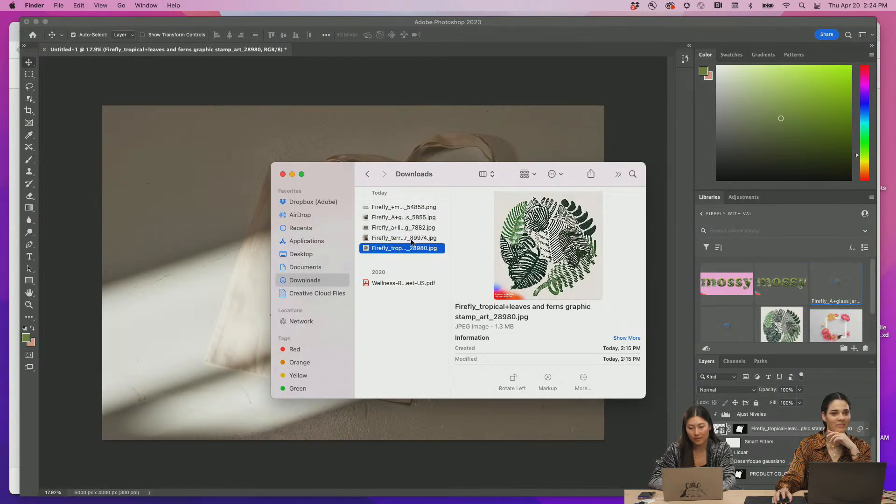
click(411, 239)
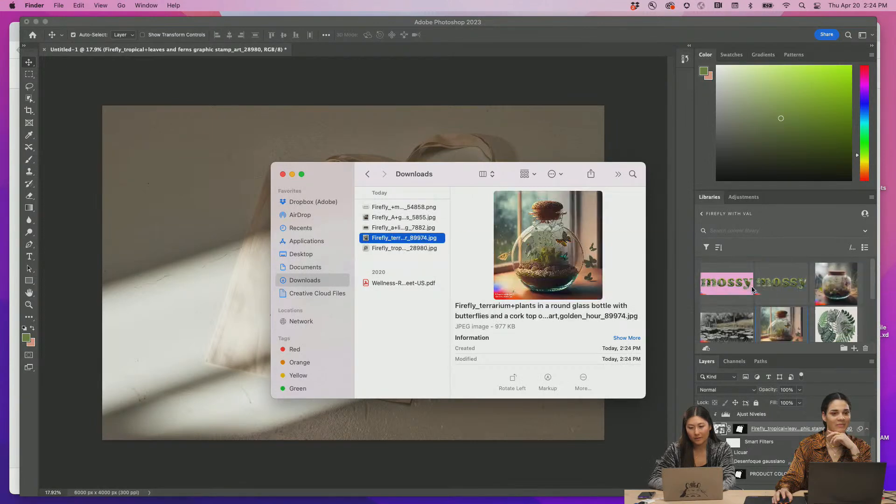
click(72, 286)
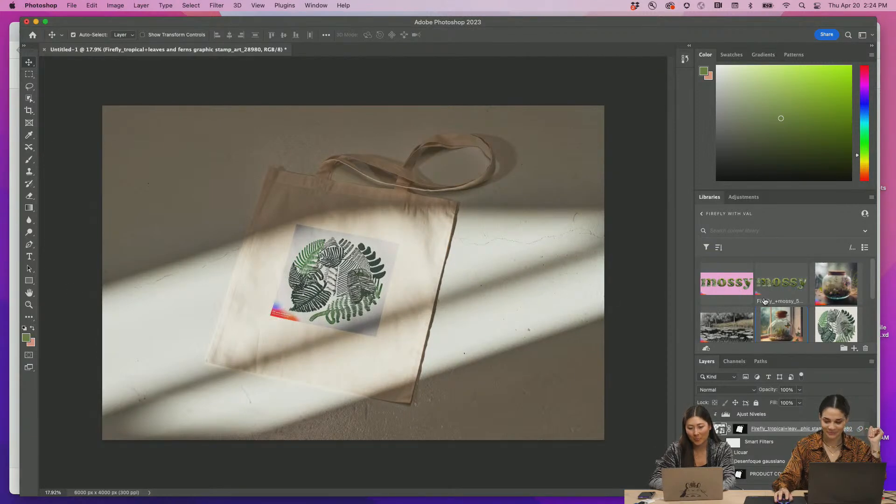
Undo the placement of the tropical leaves graphic on the tote bag mockup
scroll(763, 301, down, 2)
scroll(765, 303, down, 1)
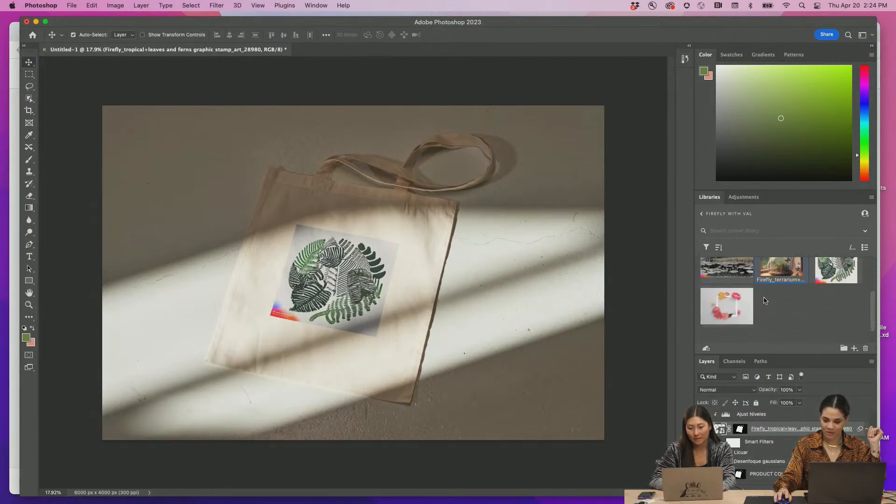
key(super+z)
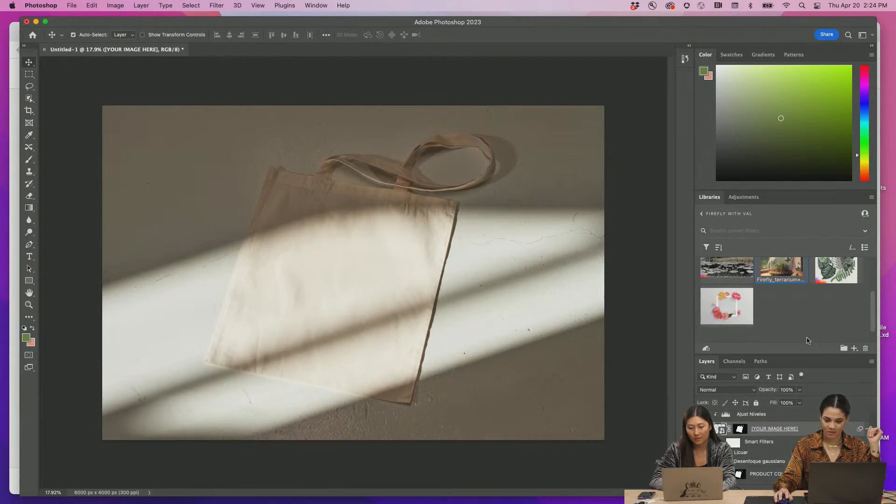
scroll(804, 331, up, 1)
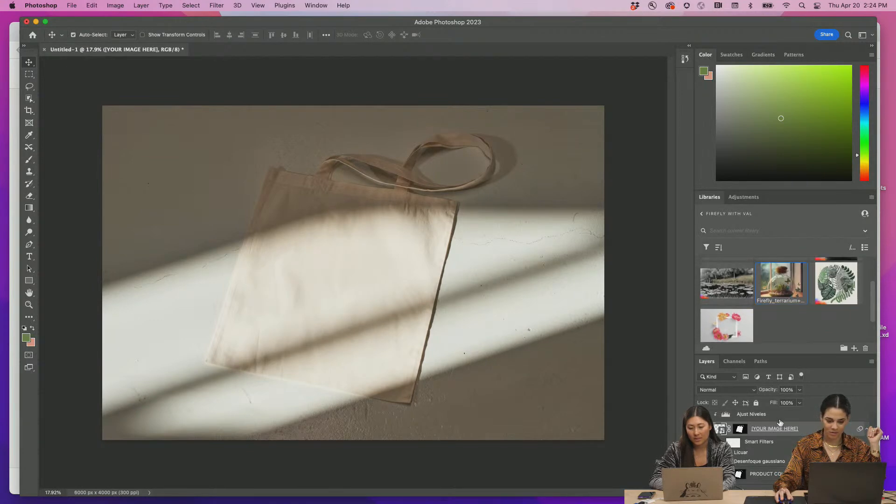
scroll(798, 337, up, 2)
scroll(798, 337, down, 2)
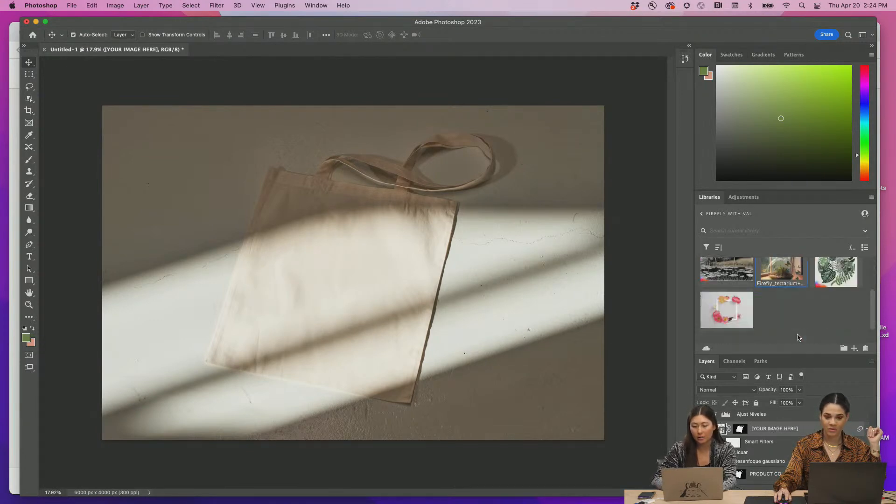
right_click(803, 428)
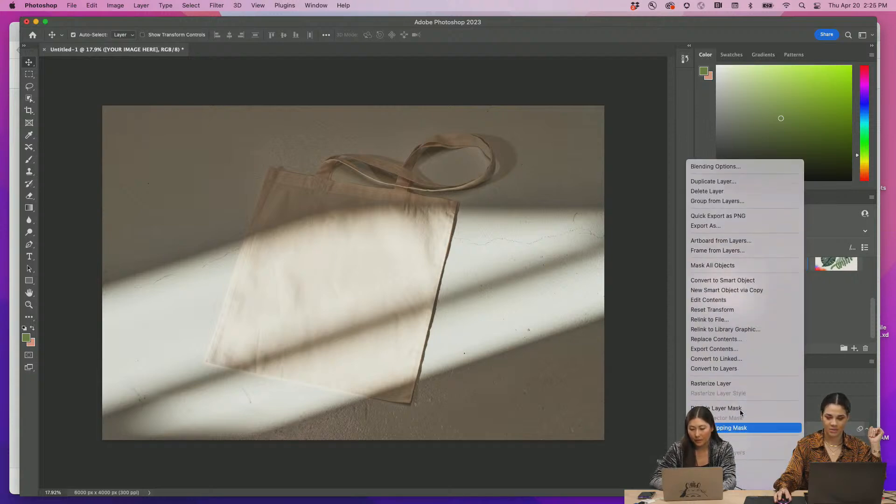
click(811, 377)
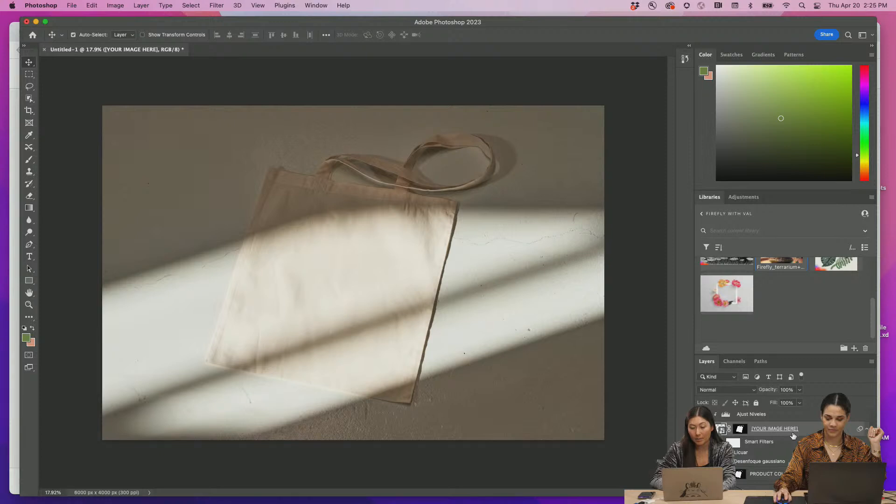
scroll(793, 435, up, 1)
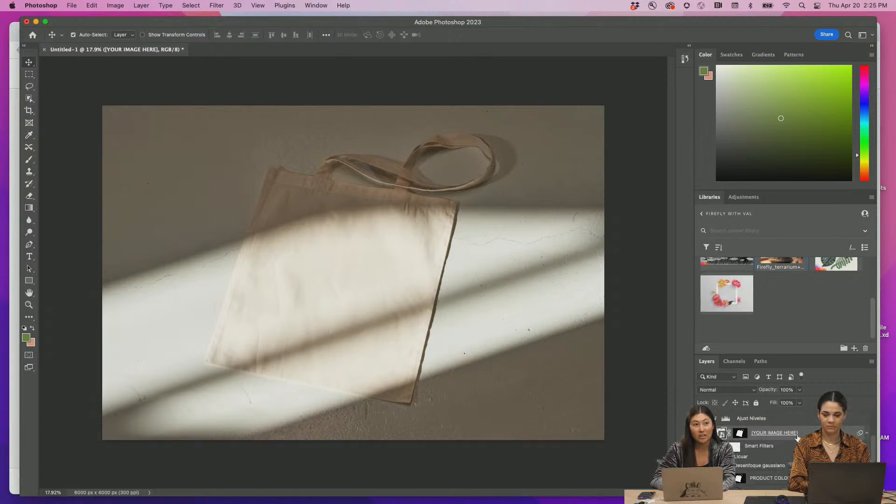
Replace the contents of the [YOUR IMAGE HERE] smart object with the downloaded round bottle terrarium image ending in 89974.jpg
right_click(693, 433)
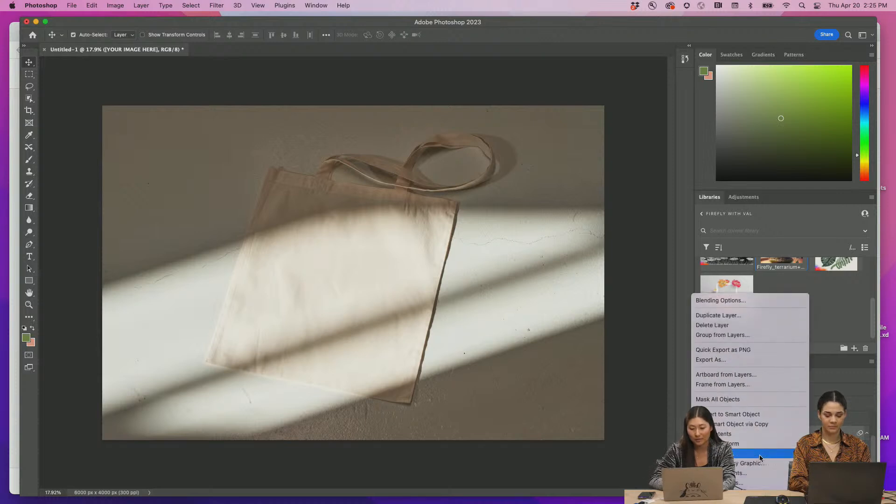
scroll(748, 391, down, 3)
scroll(748, 391, down, 2)
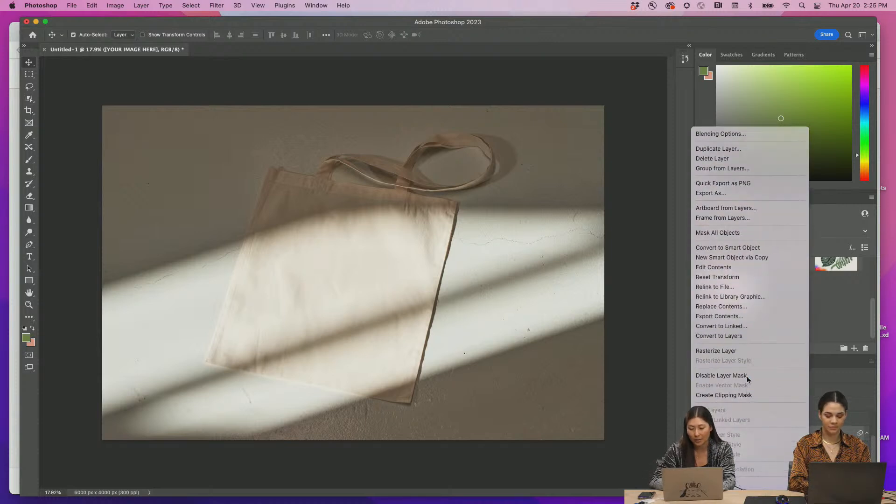
click(740, 305)
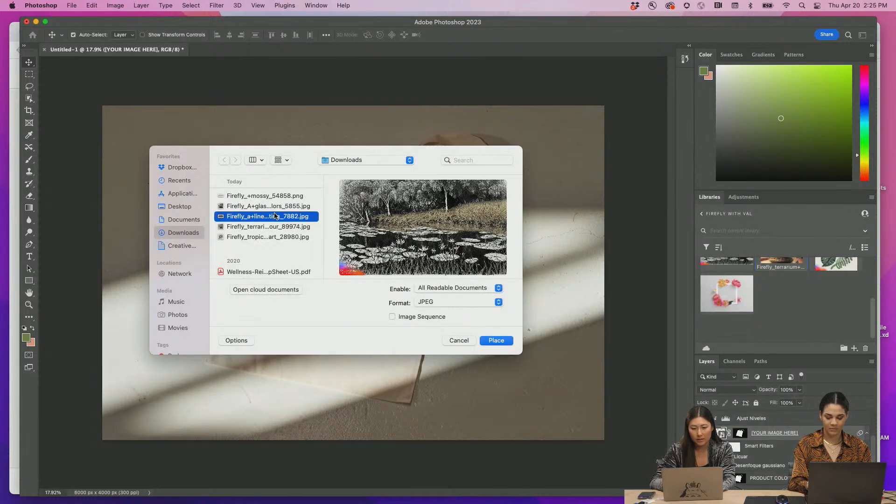
key(Down)
key(Down)
key(Up)
key(Up)
key(Up)
key(Down)
key(Down)
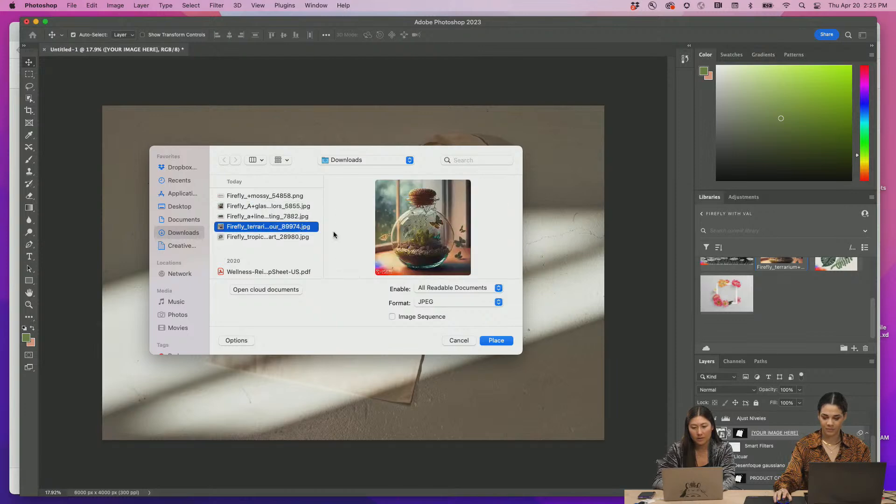
click(495, 339)
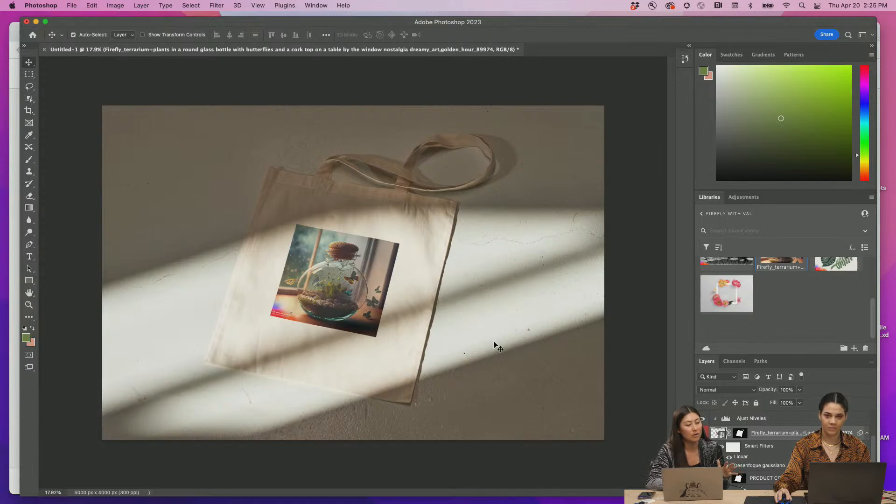
Undo the replacement of the tote bag's smart object contents with the terrarium image
key(super+z)
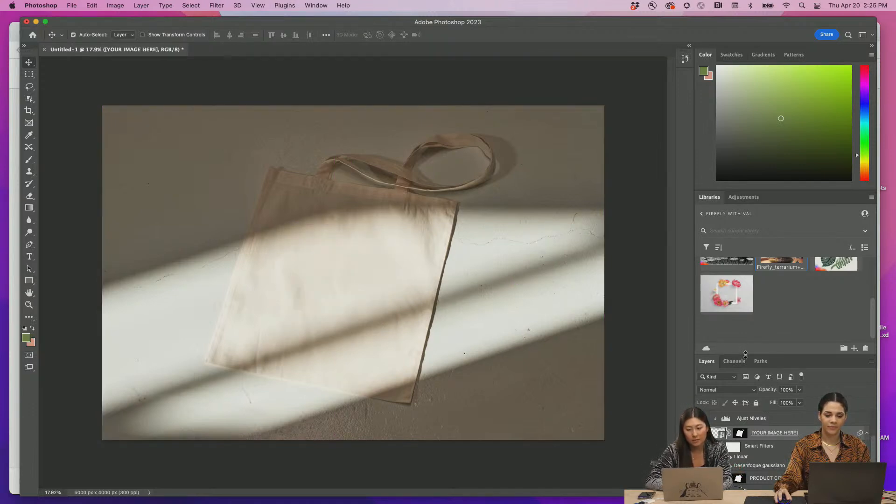
scroll(782, 315, up, 3)
scroll(782, 316, down, 1)
scroll(782, 316, down, 2)
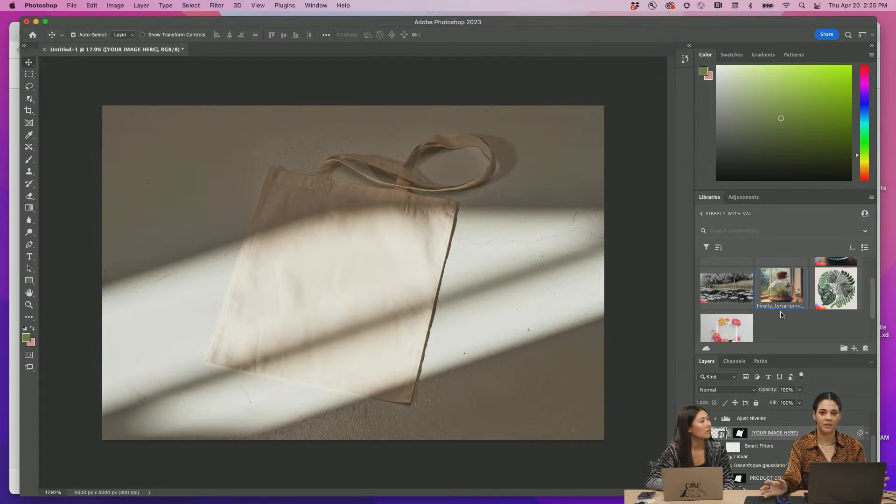
scroll(782, 315, down, 1)
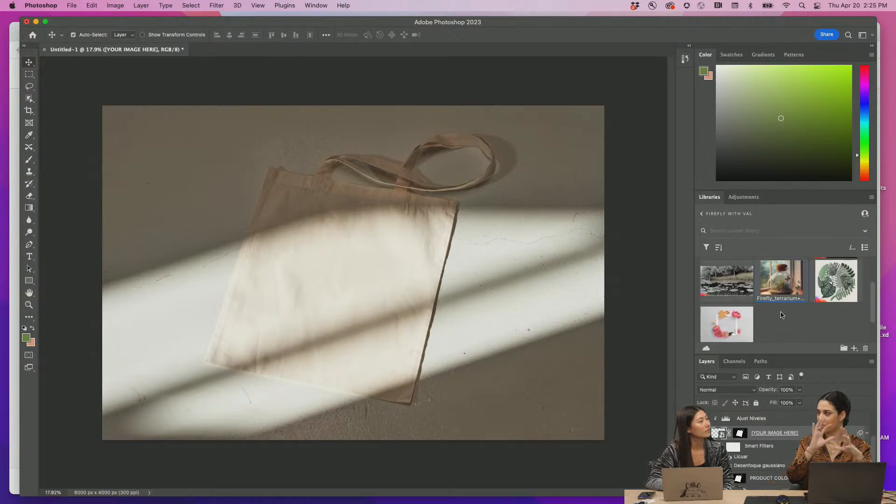
scroll(782, 316, up, 2)
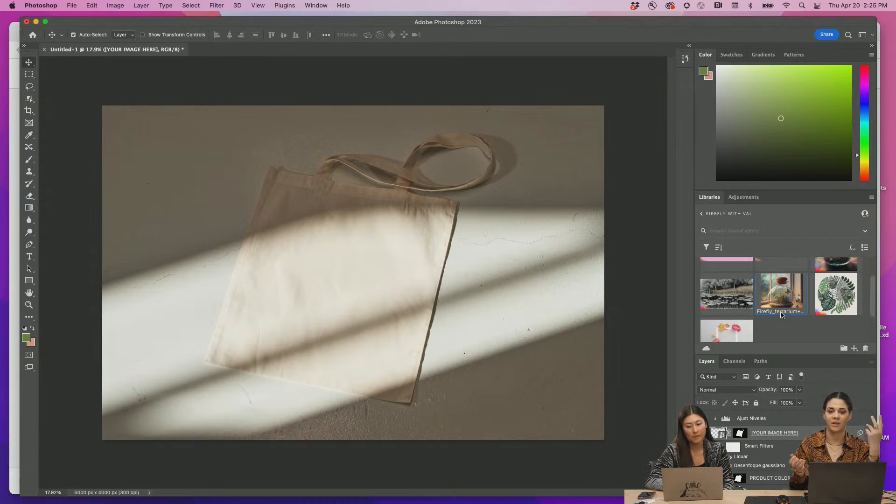
Switch to Adobe Firefly in Chrome and replace the terrarium prompt with "beige background"
click(14, 419)
triple_click(343, 416)
text(beige )
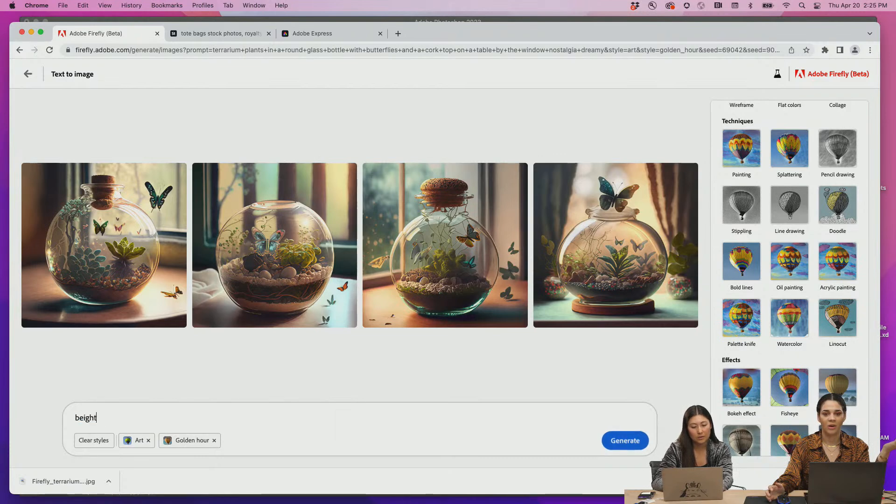
text(background)
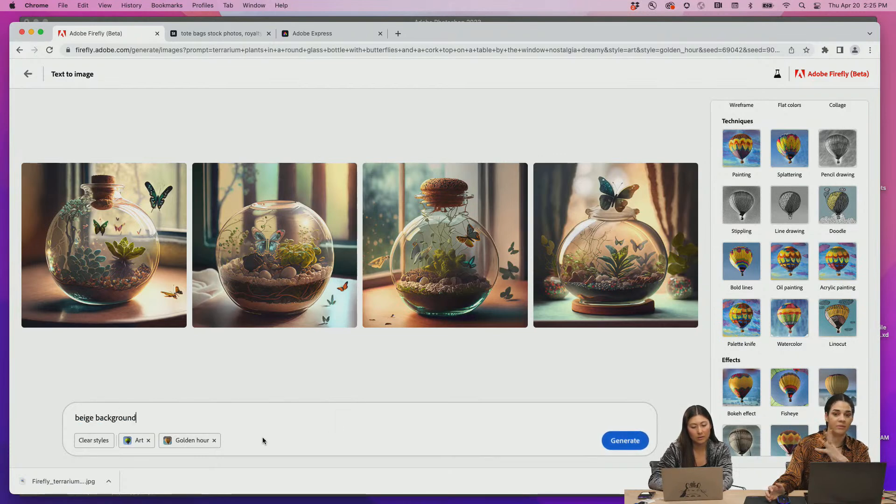
Extend the start of the prompt so it reads "leaves painted on beige background"
click(73, 419)
text(leaf pri)
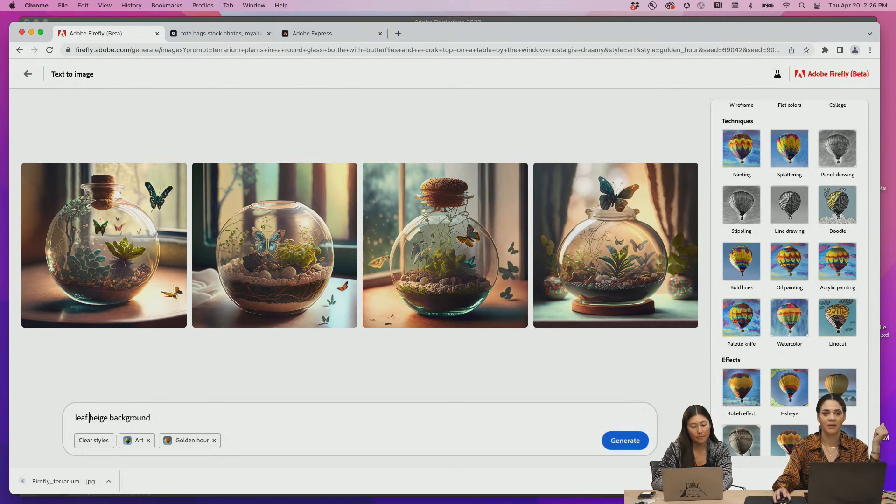
key(BackSpace)
key(BackSpace)
key(BackSpace)
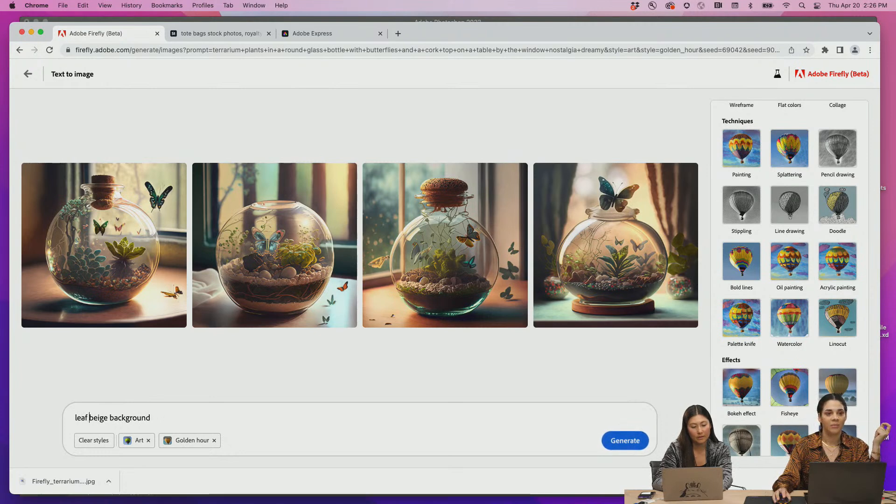
key(BackSpace)
key(BackSpace)
text(ves painted)
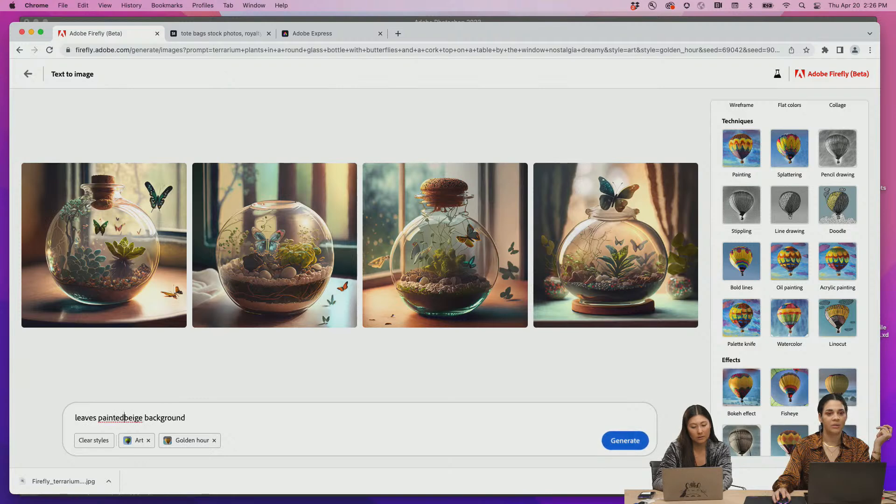
text( on)
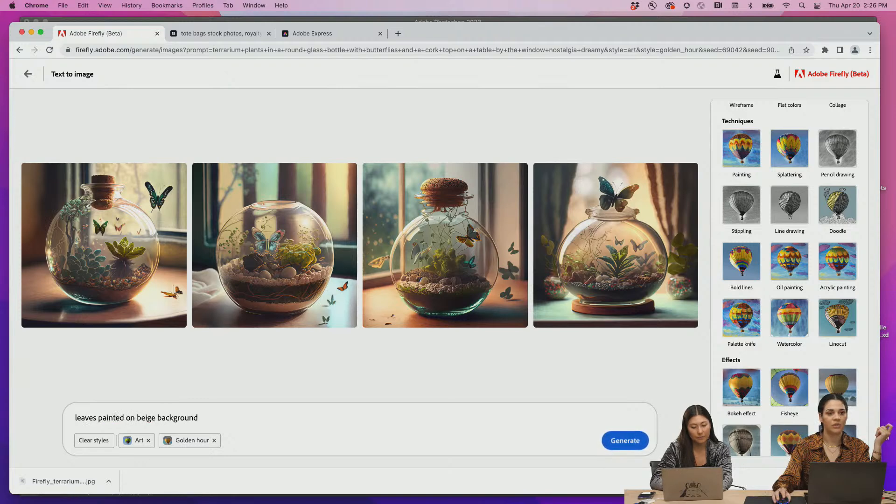
Add "monstera" at the start of the prompt and generate the images
click(76, 418)
text(monst)
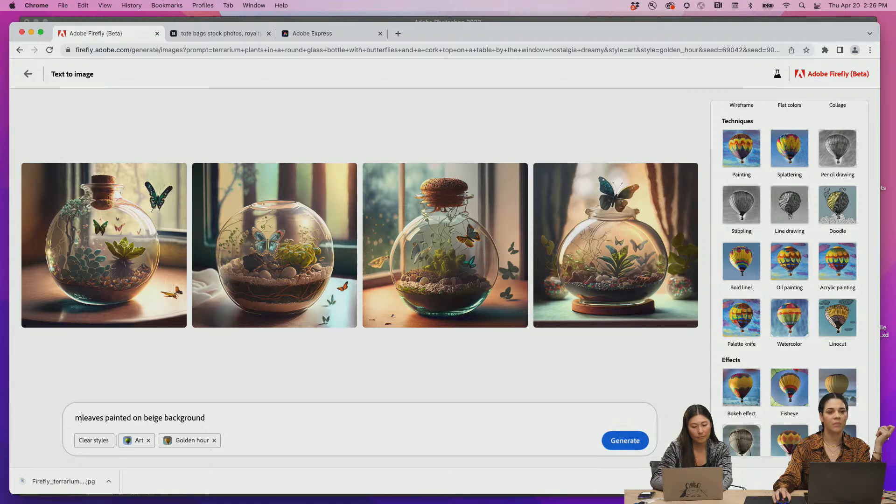
text(era)
key(Return)
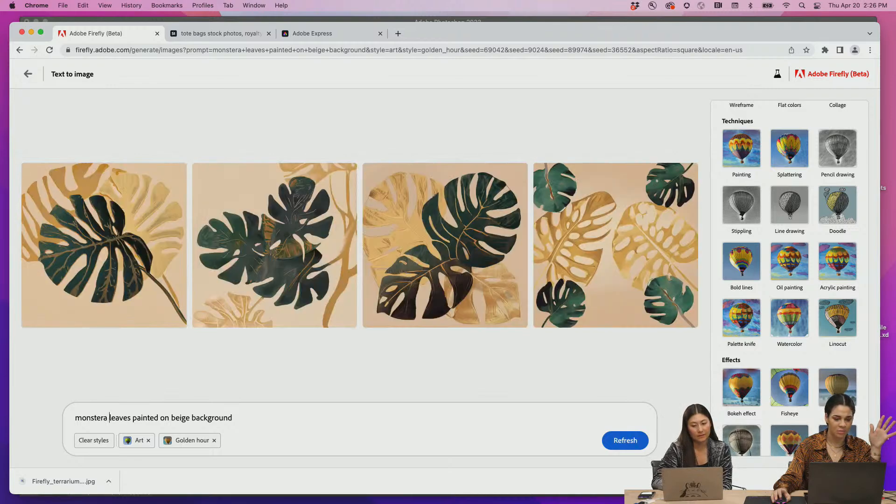
Add the Palette knife technique to the styles and generate the monstera images again
click(110, 417)
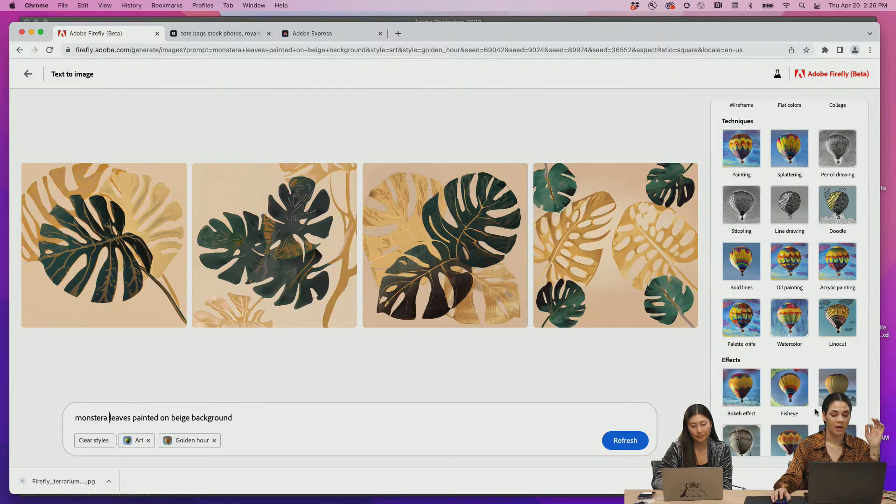
scroll(747, 308, down, 1)
click(743, 304)
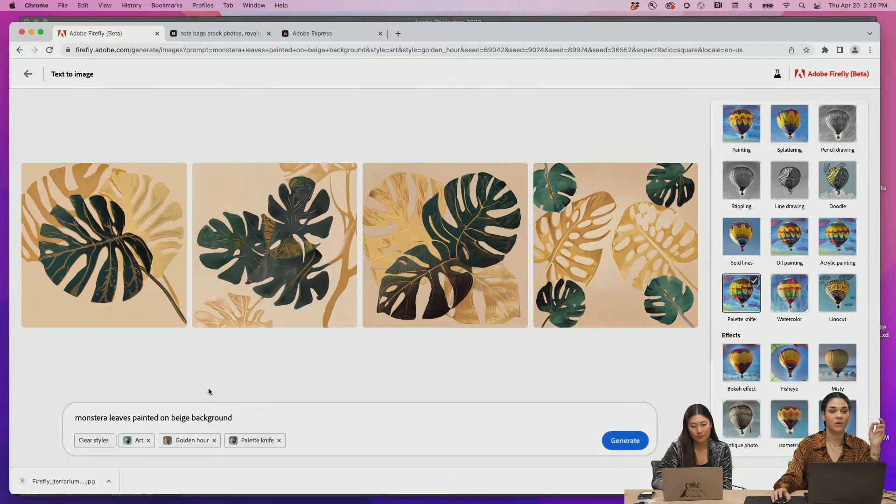
click(625, 446)
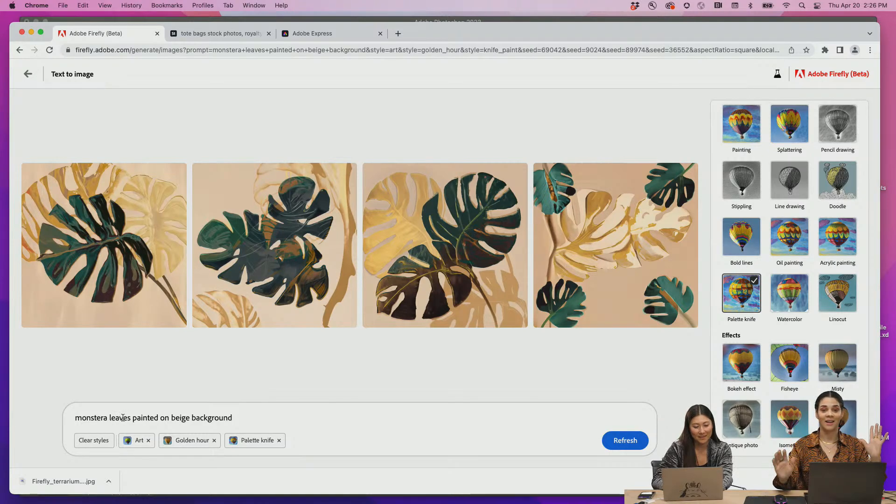
Insert "with abstract shapes" after "leaves" in the prompt, generate, and produce similar variations of the first result
text(with abstract shapes)
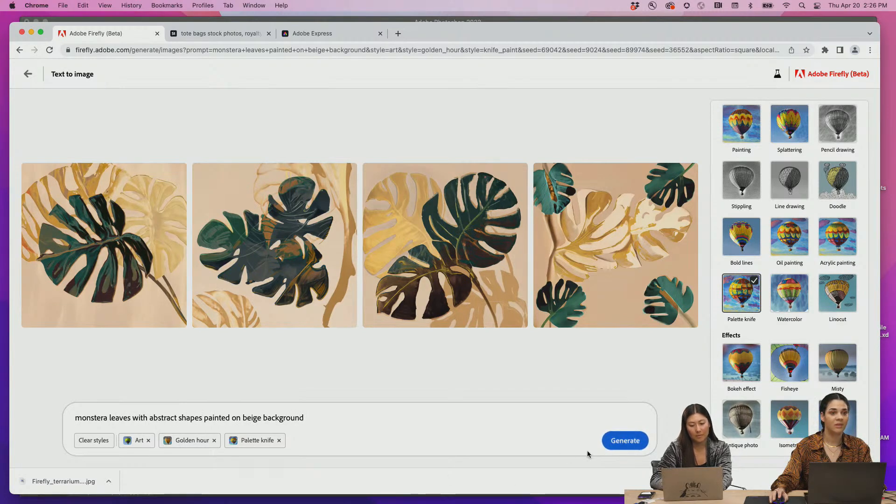
click(622, 444)
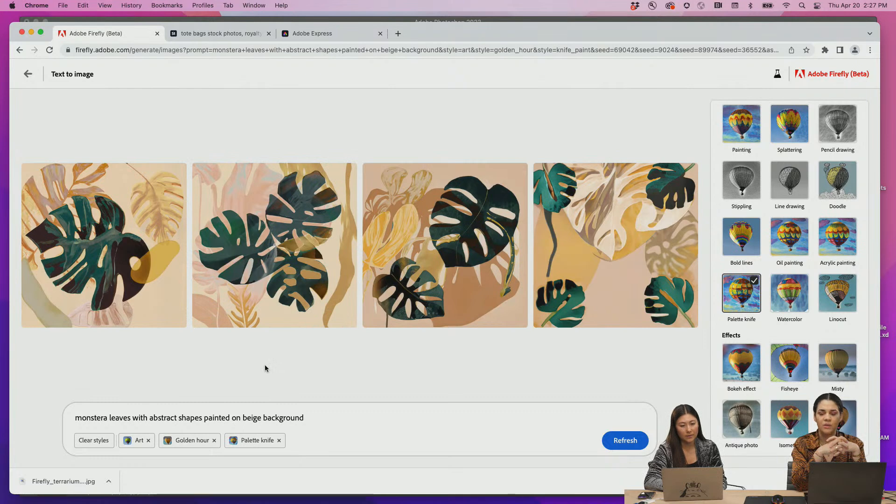
click(32, 175)
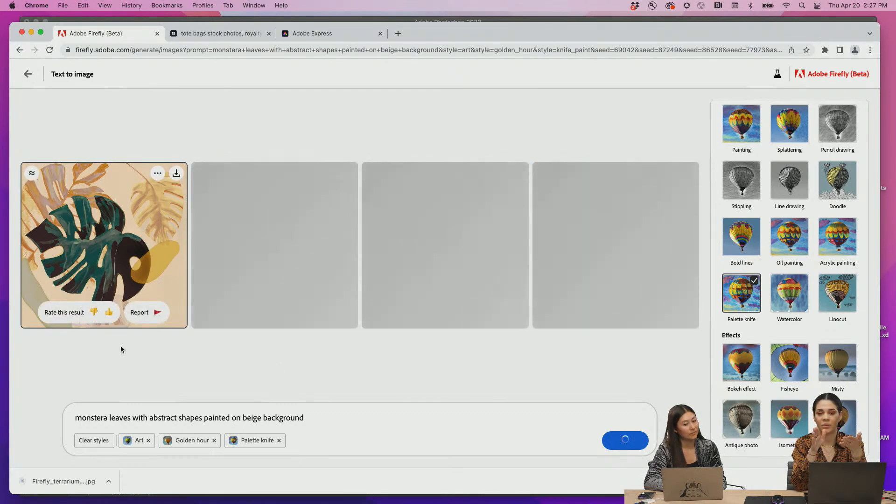
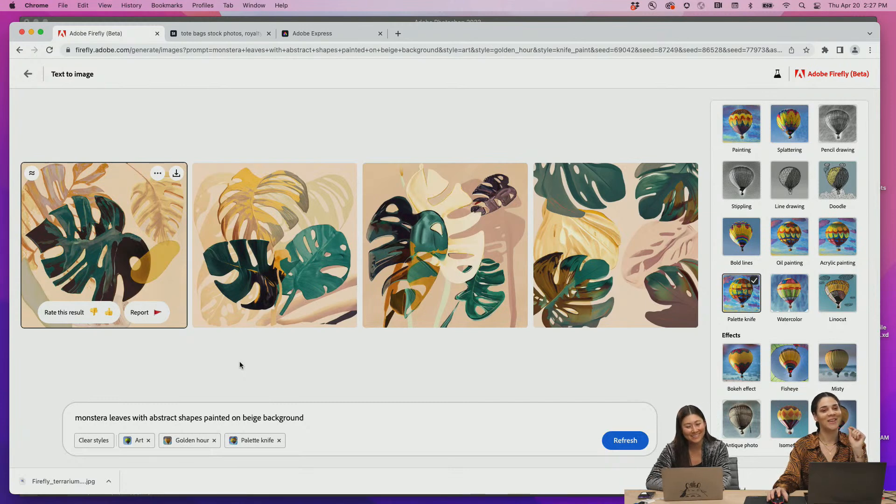
Download the first monstera image with Content Credentials included
click(319, 417)
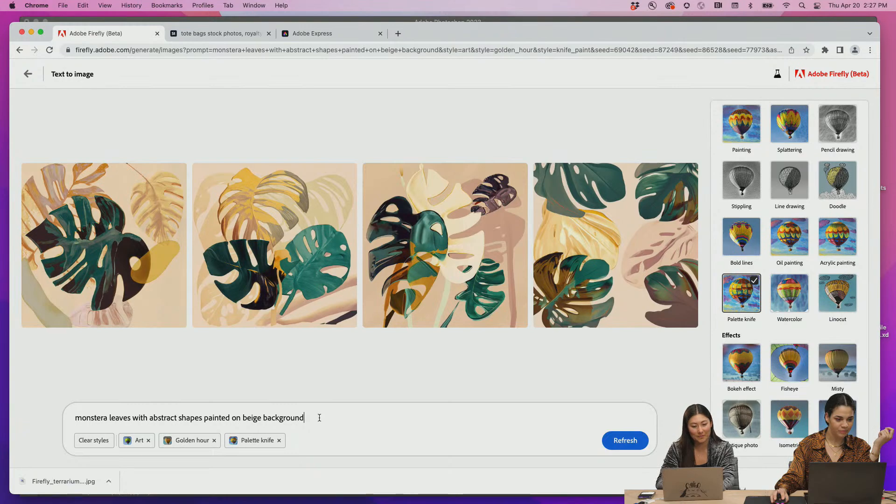
click(176, 174)
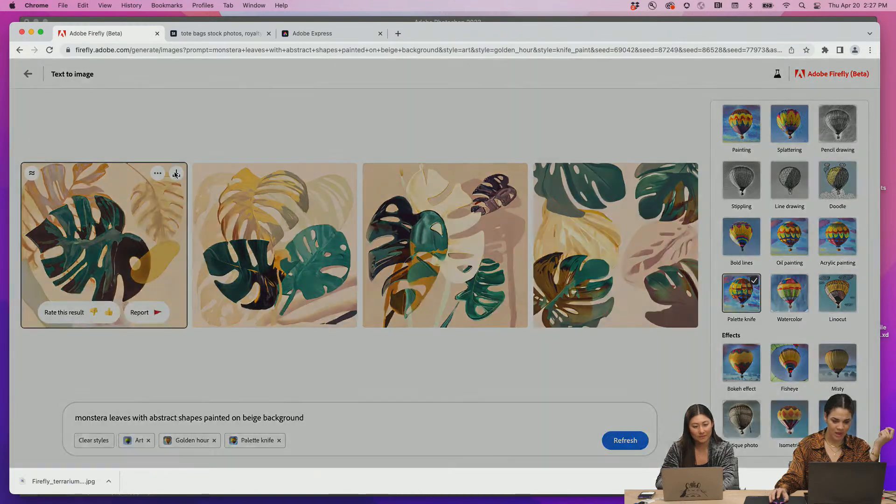
click(535, 370)
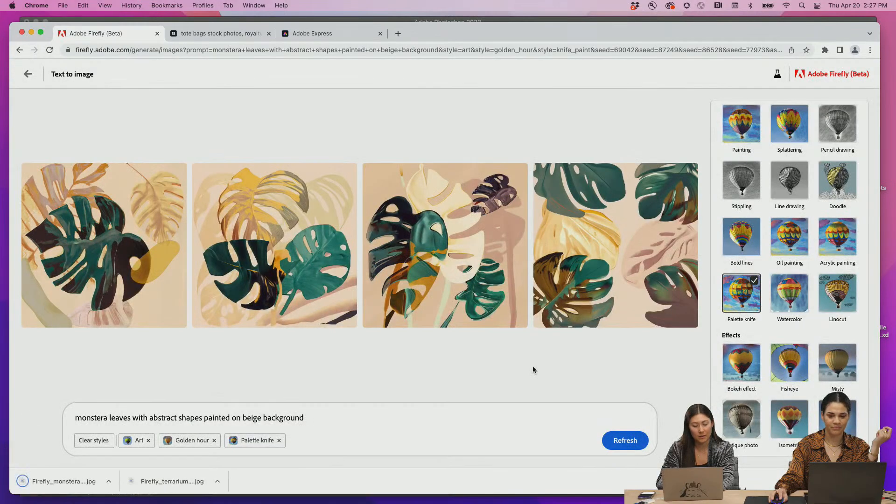
Append "in neon" to the end of the monstera prompt and generate new images
click(342, 418)
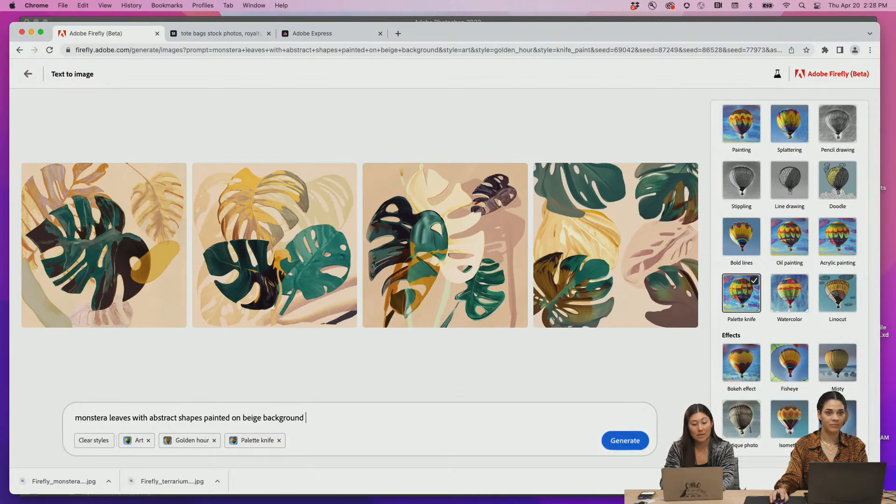
text(in neon)
key(Return)
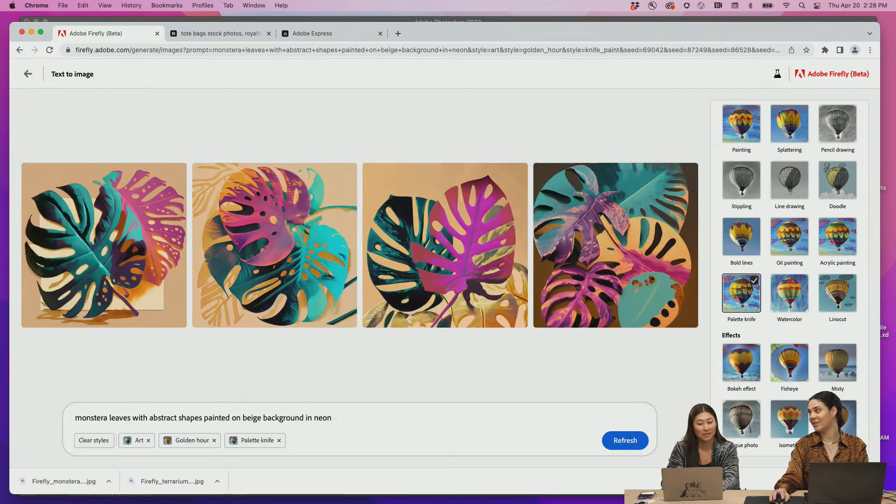
Download the first neon monstera image, accepting the Content Credentials notice
mouse_move(137, 190)
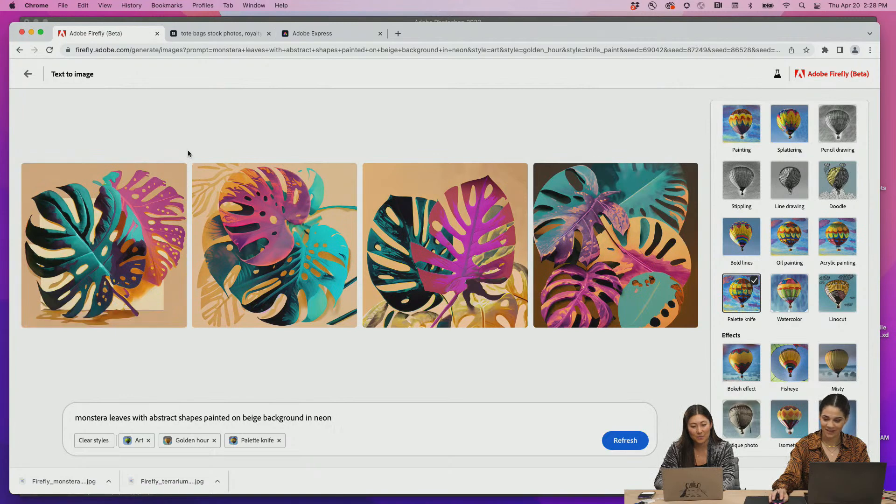
click(176, 173)
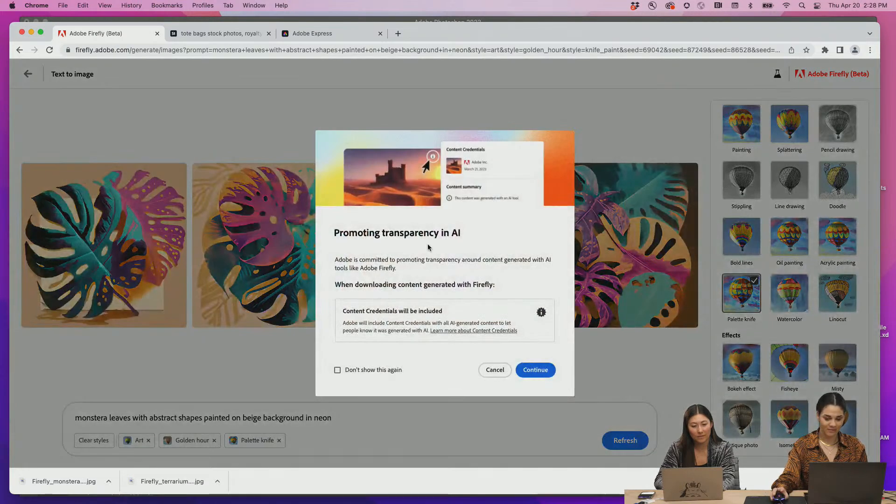
click(537, 371)
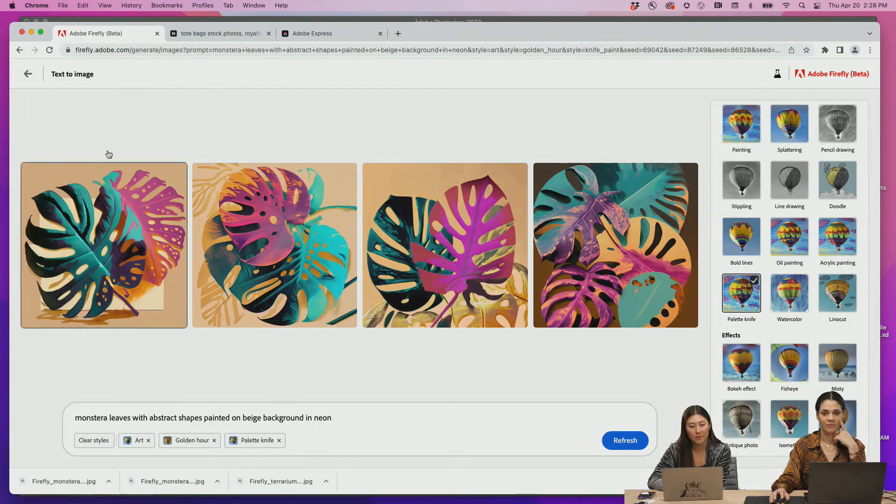
Switch to the tote bag mockup in Photoshop, leaving no new document open
click(405, 20)
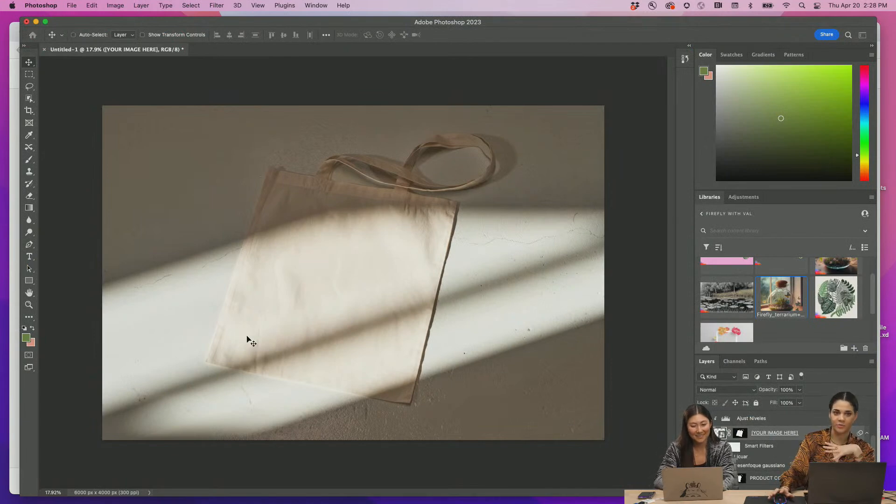
key(super+n)
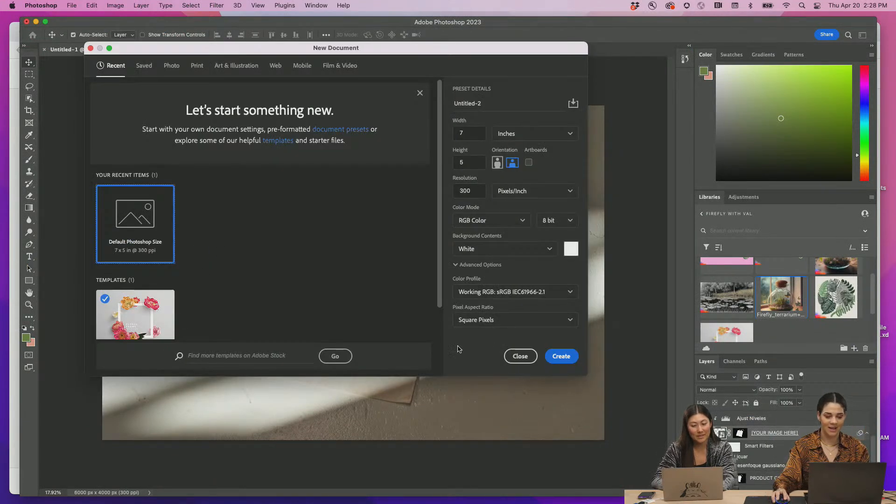
click(520, 356)
Add the two monstera JPGs from the Downloads folder in Finder to Photoshop's FIREFLY WITH VAL library
click(4, 307)
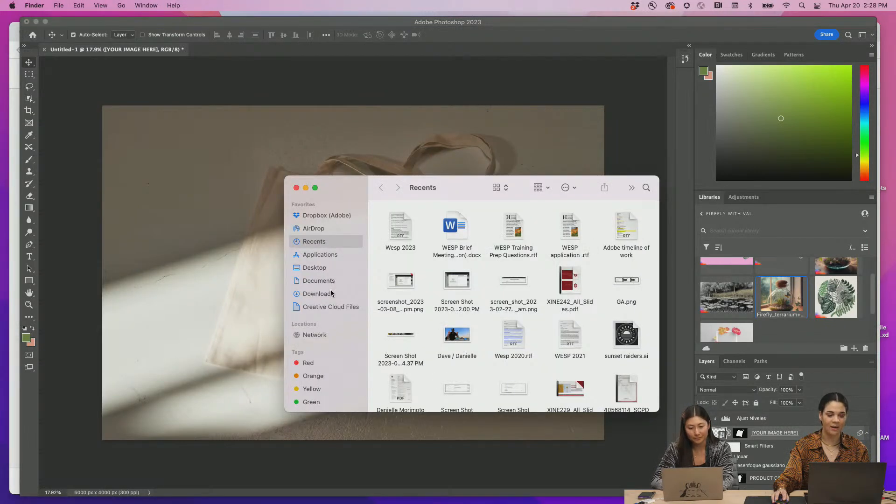
click(332, 293)
key(Down)
key(Down)
key(Down)
key(Down)
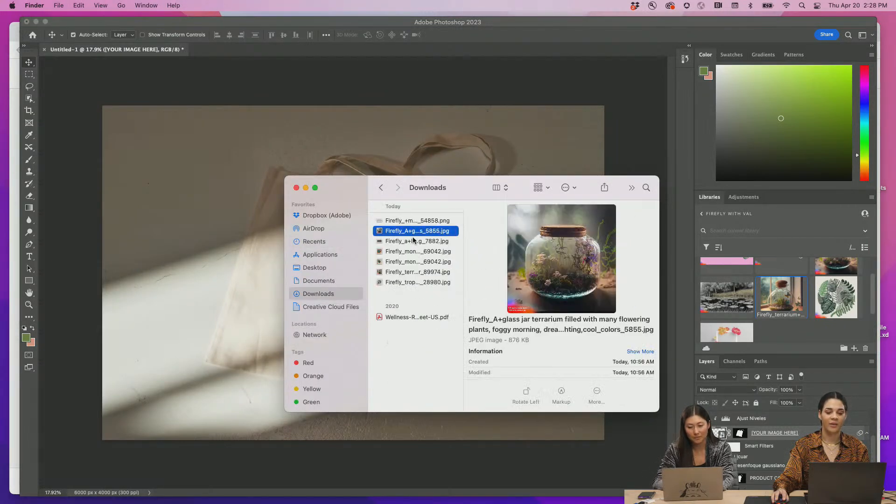
click(413, 251)
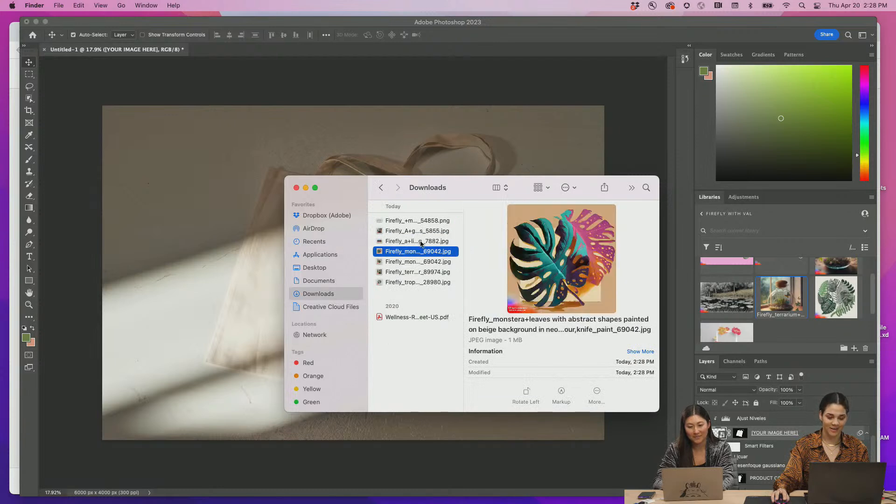
shift+click(416, 261)
drag(415, 261, 777, 310)
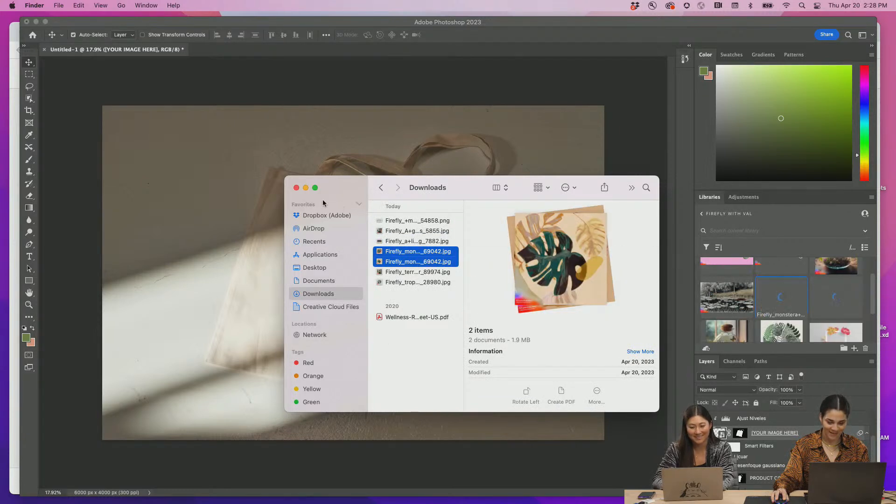
click(623, 154)
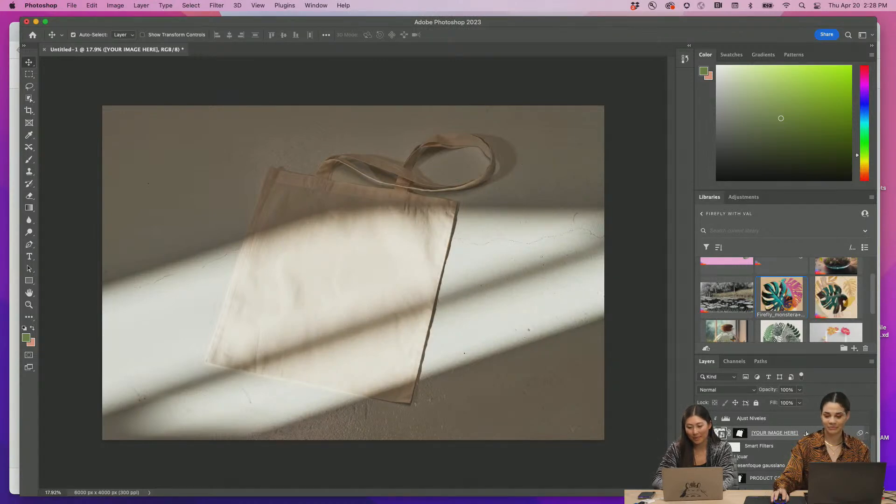
Replace the contents of the [YOUR IMAGE HERE] smart object with the neon monstera JPG from Downloads
right_click(705, 433)
scroll(746, 389, down, 8)
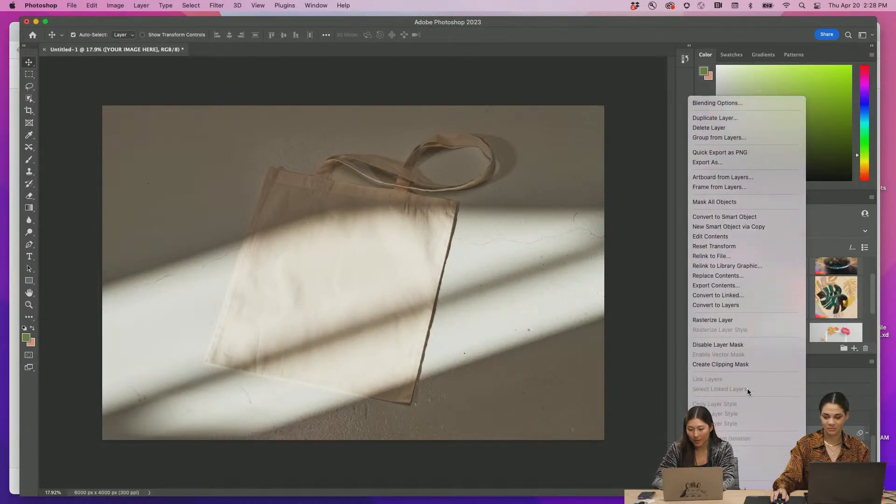
click(737, 196)
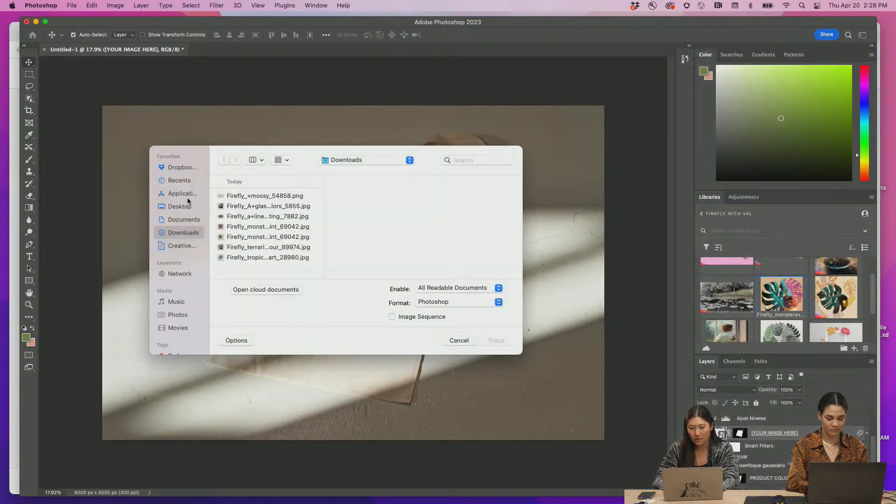
click(261, 237)
key(Up)
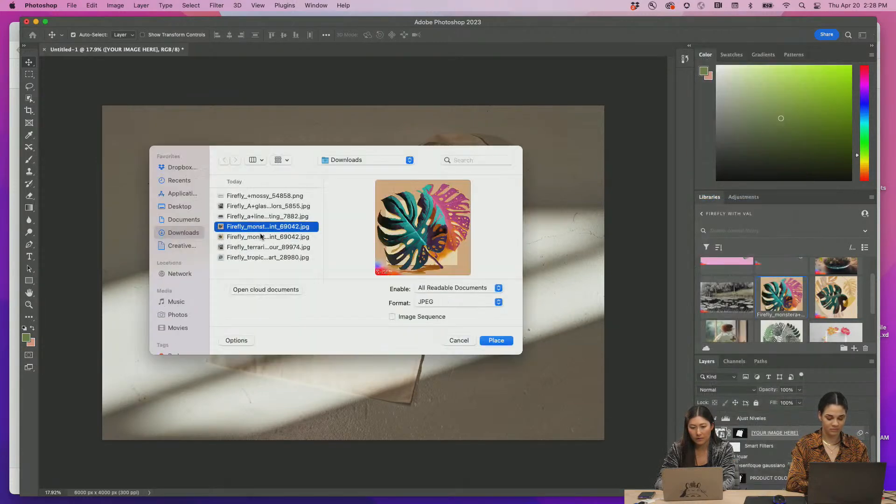
click(489, 341)
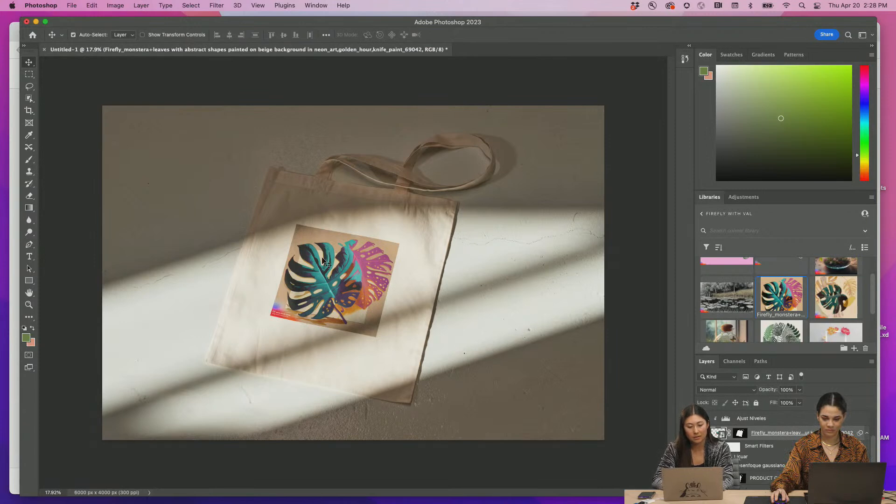
scroll(330, 265, up, 2)
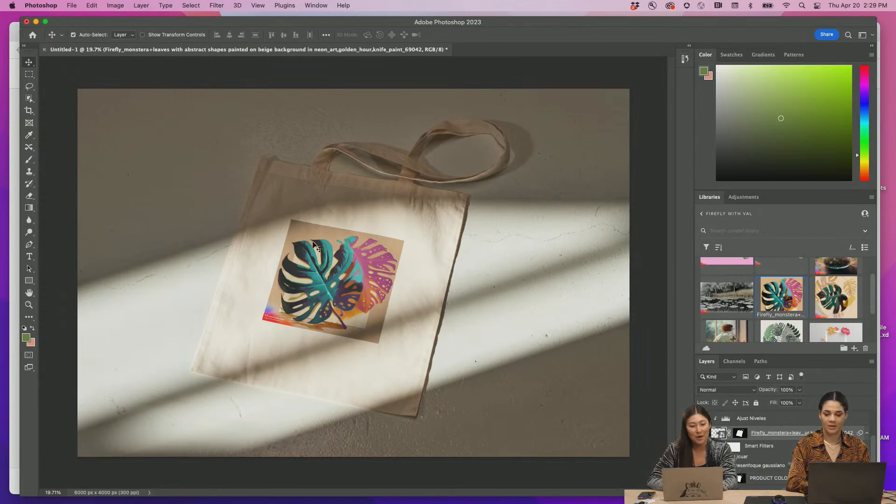
Switch to Adobe Firefly in the browser, leave the text-to-image results, and open the Text effects generator to browse its sample lettering
click(11, 150)
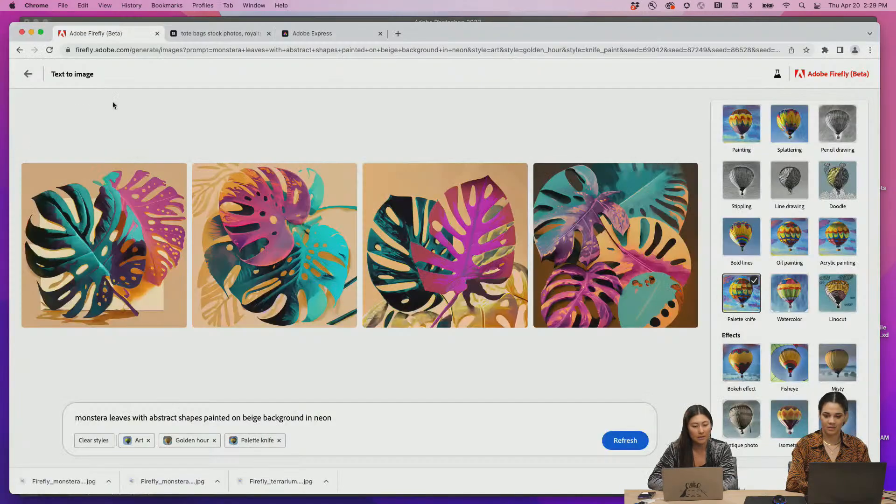
click(28, 74)
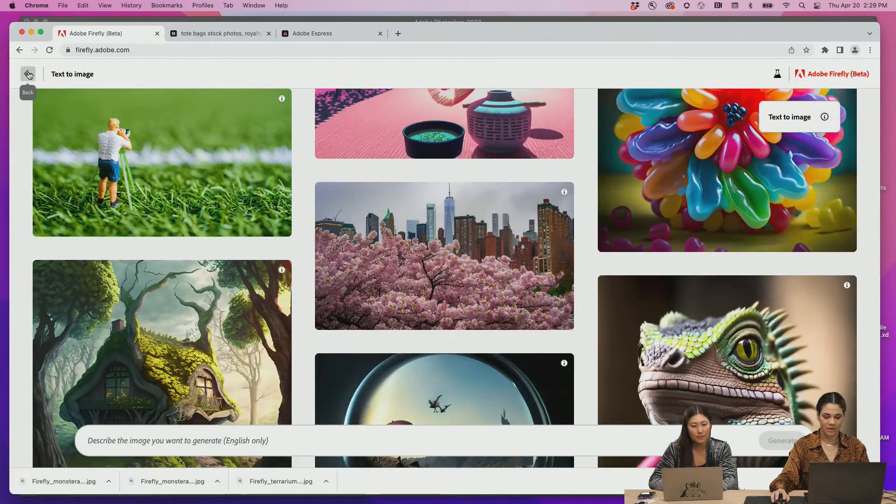
click(28, 74)
scroll(387, 294, down, 5)
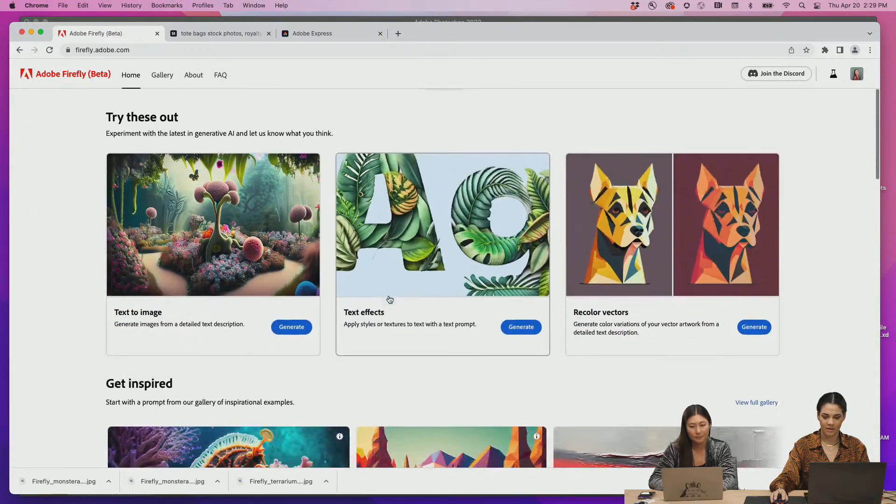
click(435, 222)
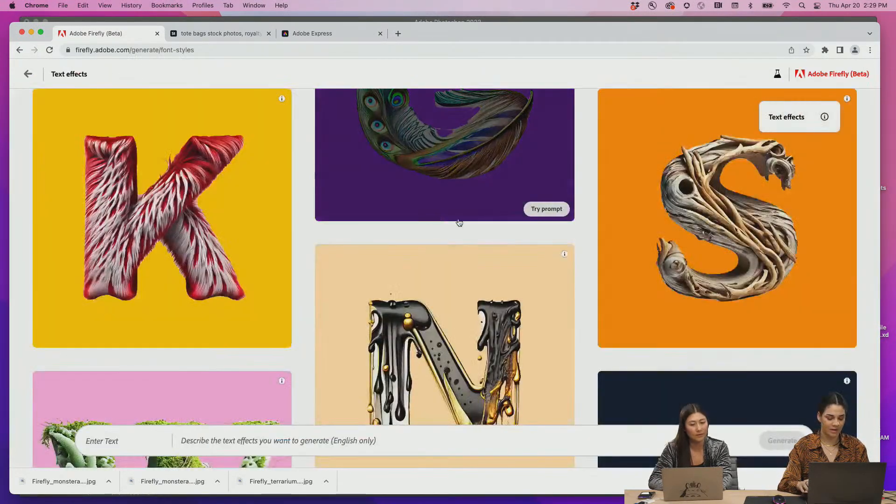
scroll(590, 271, down, 1)
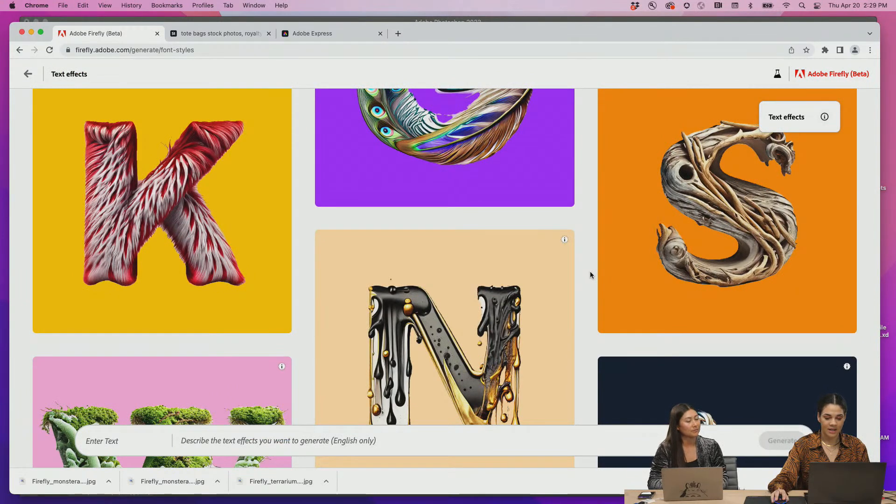
scroll(591, 274, down, 2)
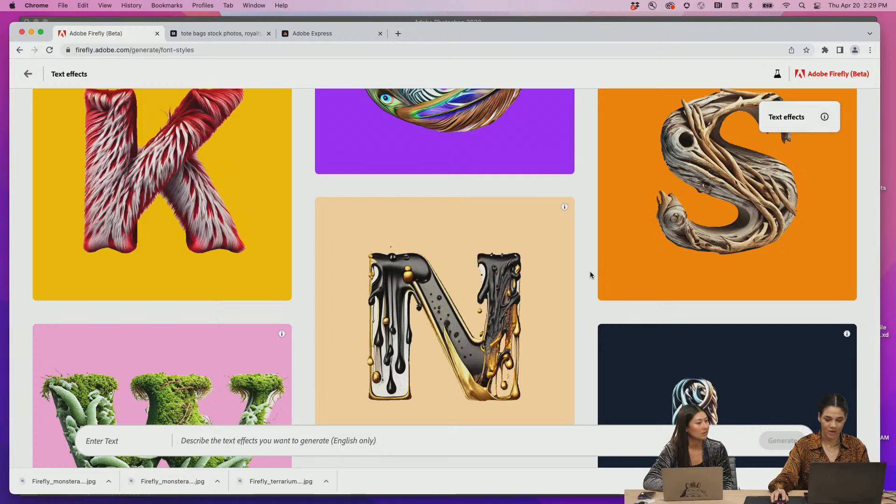
scroll(591, 275, down, 2)
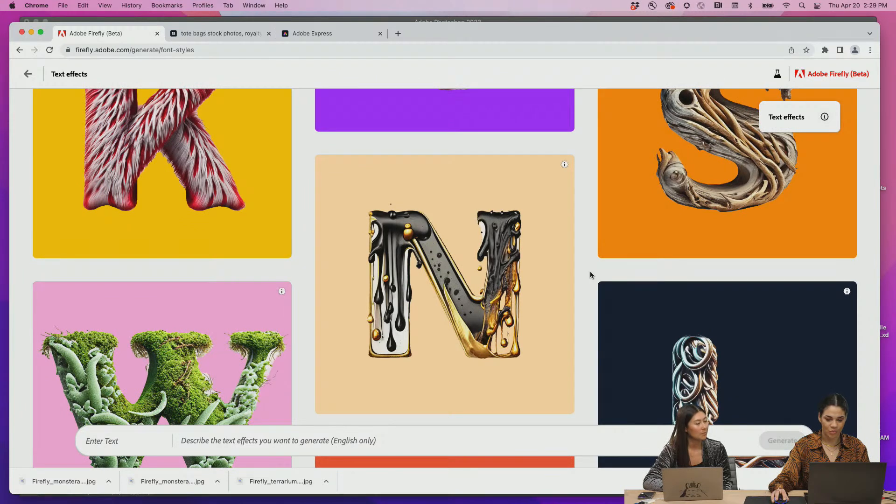
scroll(590, 272, down, 2)
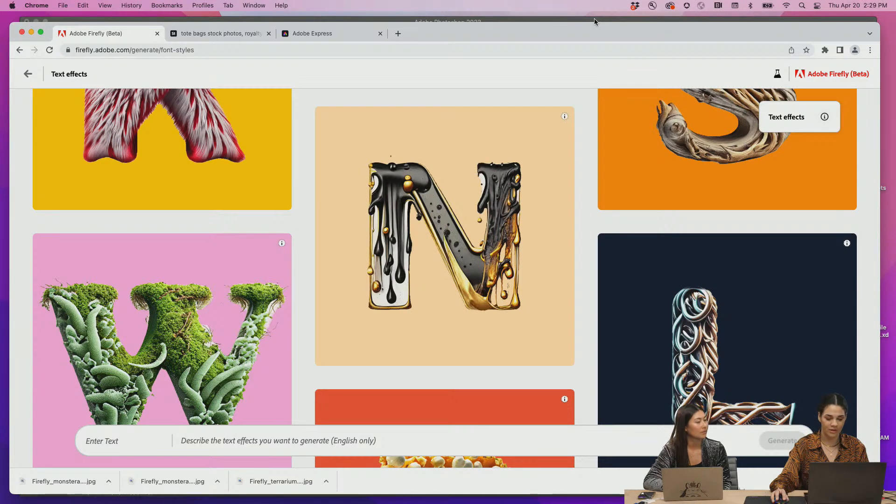
drag(563, 24, 565, 24)
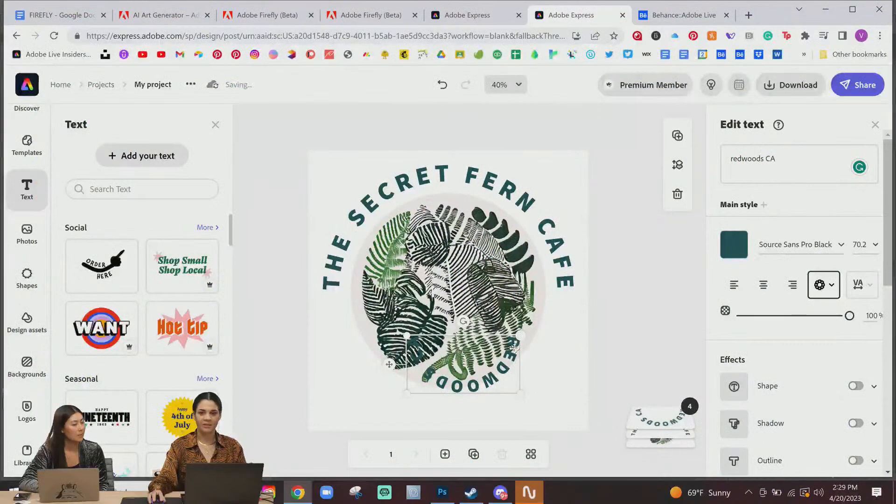
In Adobe Express, try to enlarge the curved "redwoods CA" text so it wraps around the lower half of the fern circle
drag(472, 384, 447, 417)
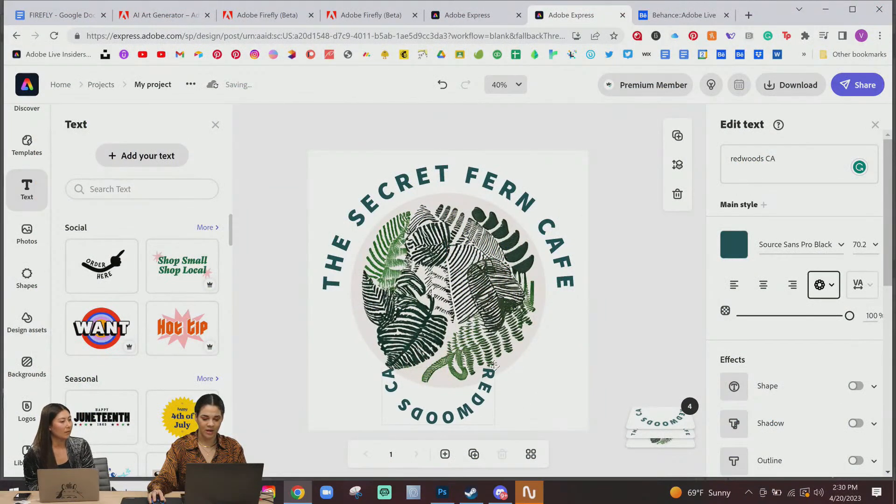
drag(493, 367, 661, 261)
drag(574, 368, 499, 379)
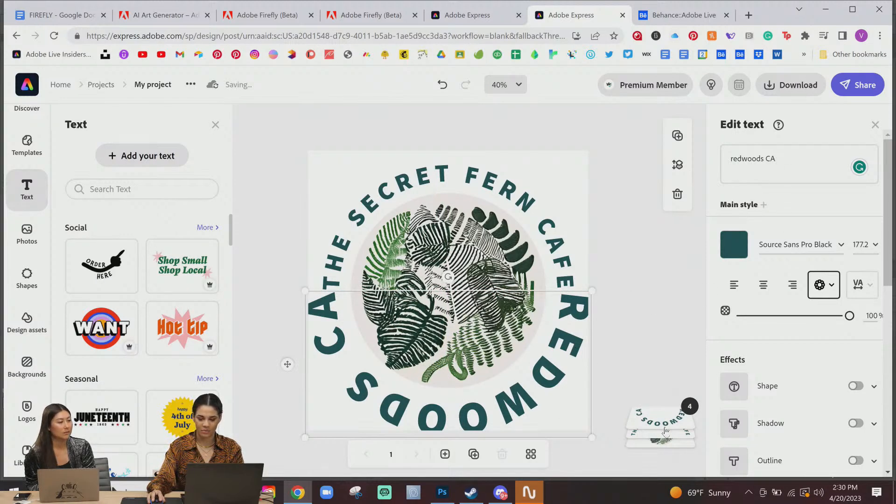
Delete the "redwoods CA" text and change the "The secret fern cafe" text's curved layout to a full circle
click(677, 193)
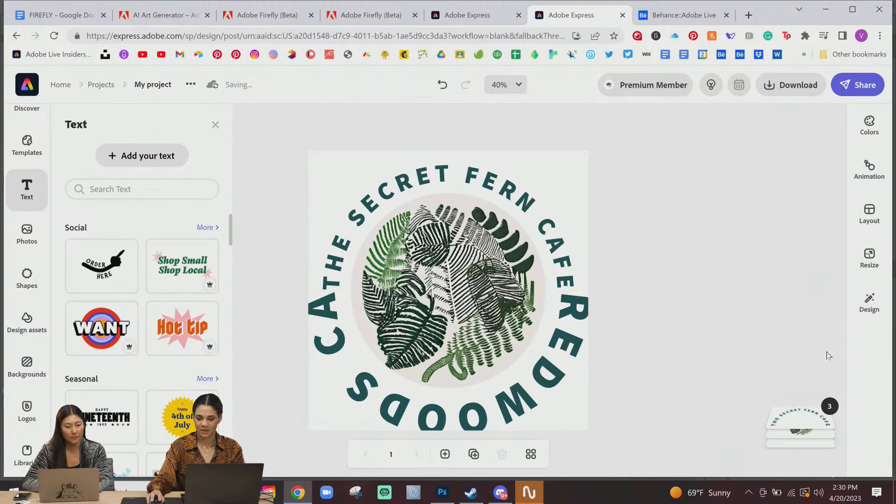
click(793, 423)
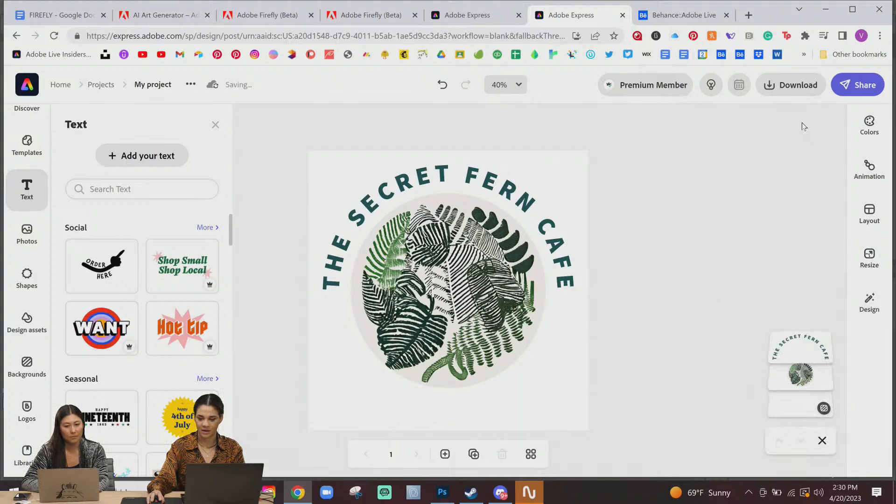
click(800, 348)
click(823, 286)
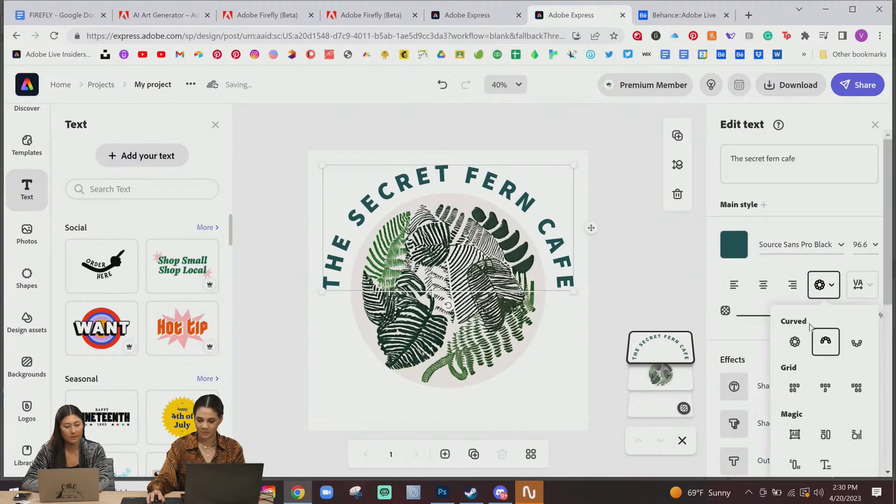
click(794, 342)
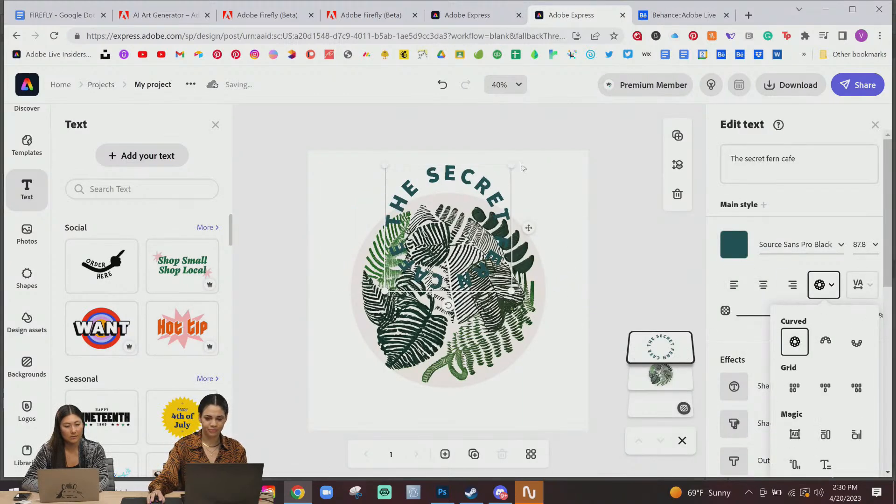
Extend the circular text to read "The secret fern cafe - redwoods, ca -"
click(803, 158)
text(- Redwoods)
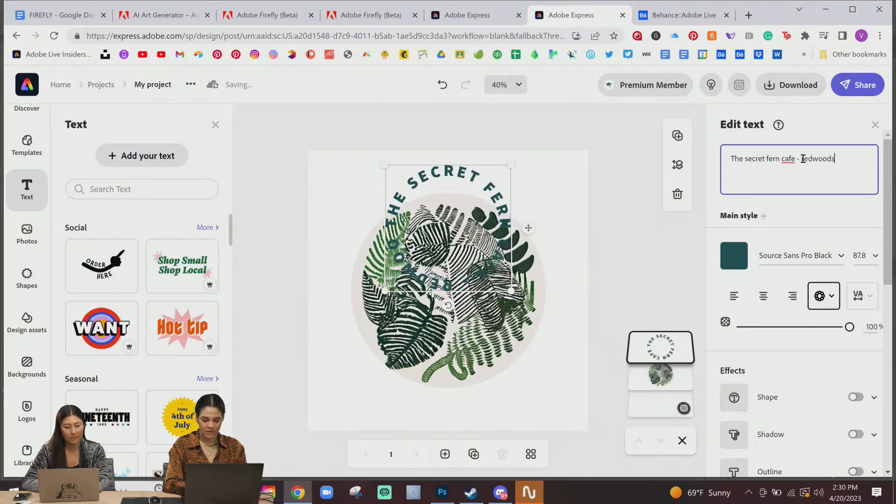
text(, ca)
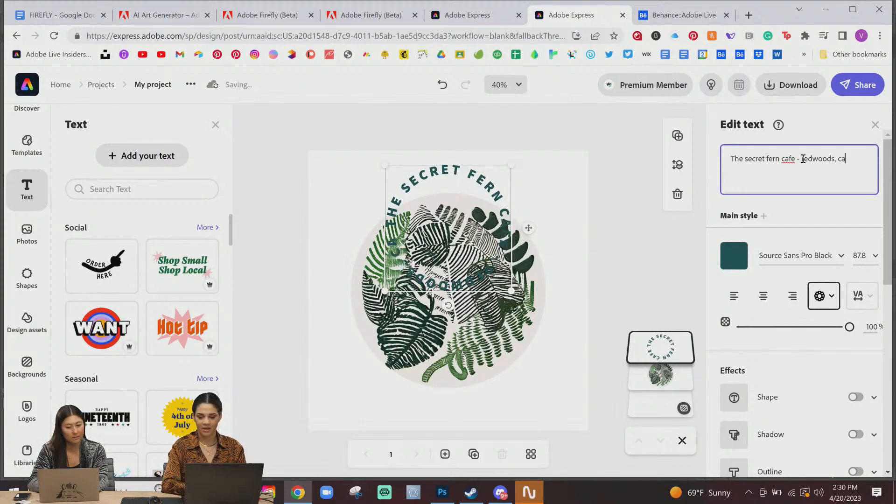
text( -)
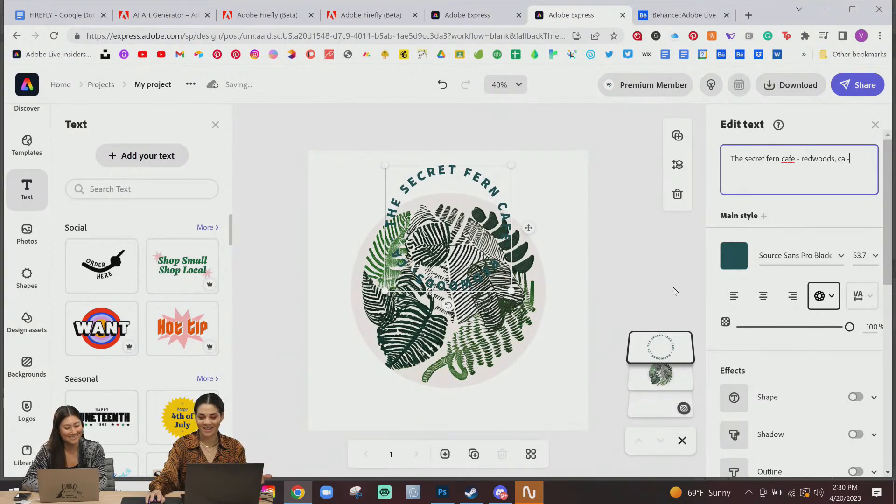
Enlarge the circular text to size 107.1, center it as a ring around the fern artwork, and deselect it
drag(512, 169, 628, 109)
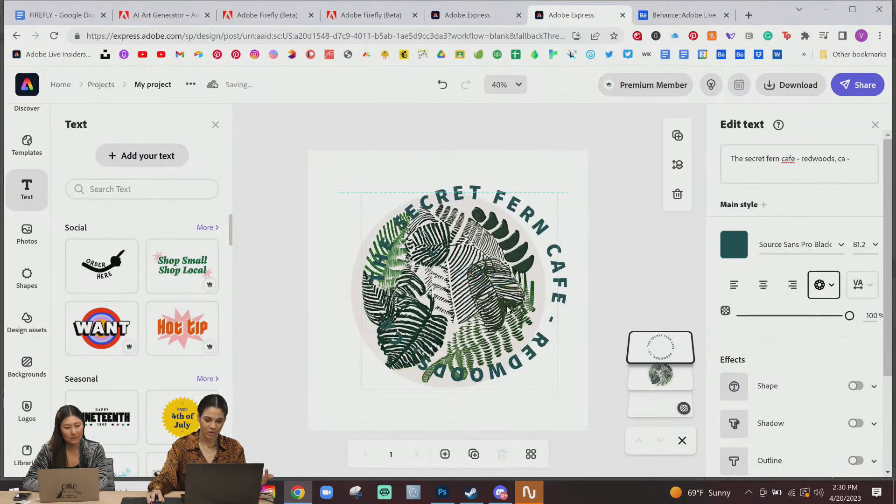
drag(561, 197, 589, 162)
mouse_move(526, 210)
mouse_down()
mouse_move(516, 220)
mouse_move(520, 210)
mouse_up()
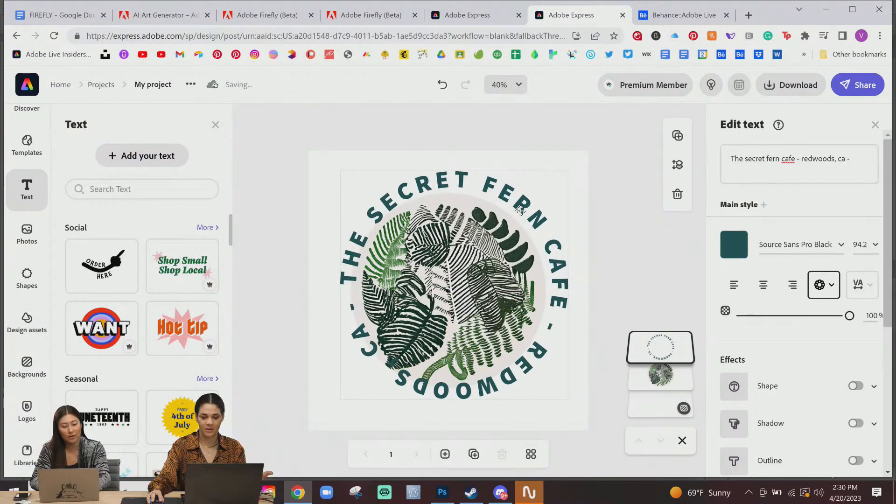
drag(568, 170, 606, 149)
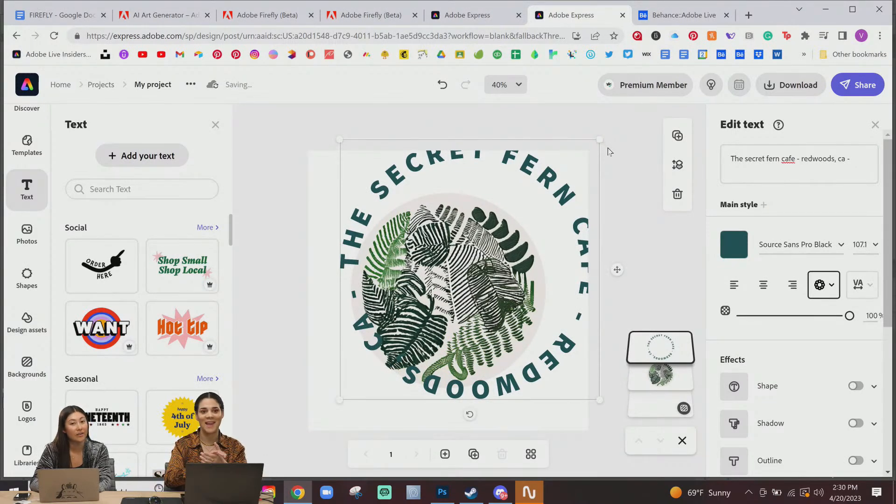
drag(539, 175, 524, 195)
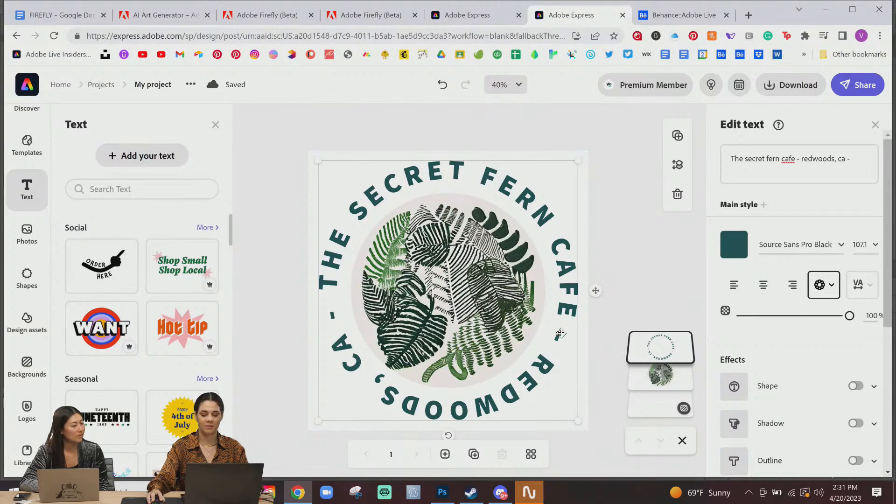
drag(561, 339, 548, 344)
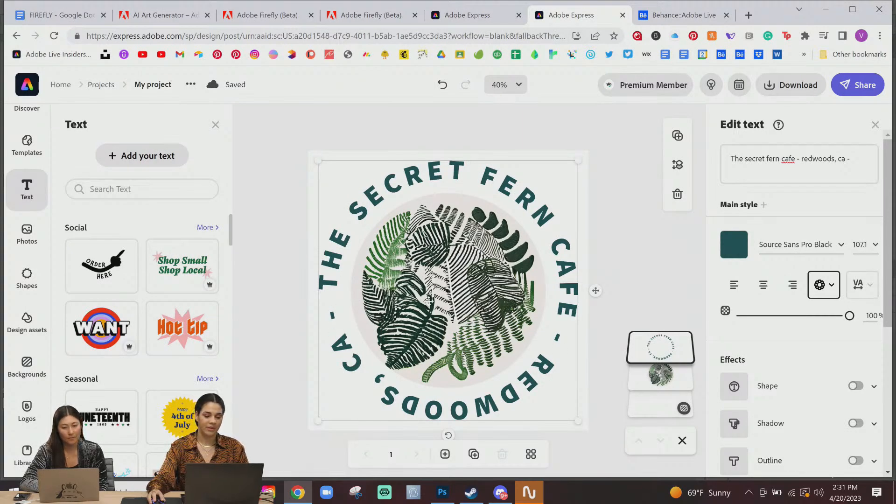
click(860, 173)
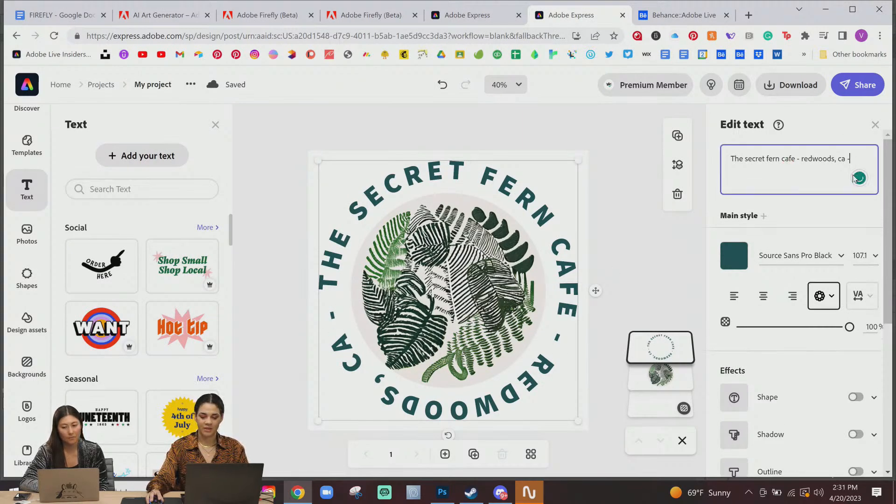
click(650, 275)
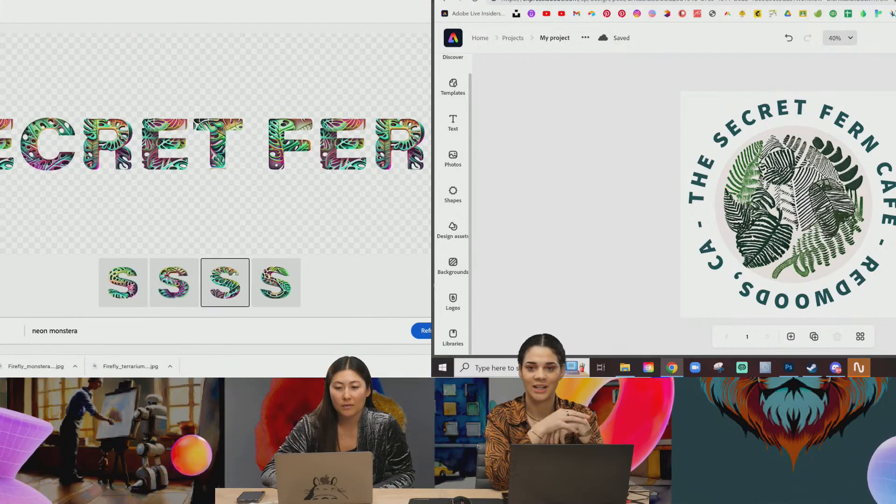
Switch back to Firefly's Text effects page and choose the first neon monstera variation of the SECRET FERN lettering
key(alt+Tab)
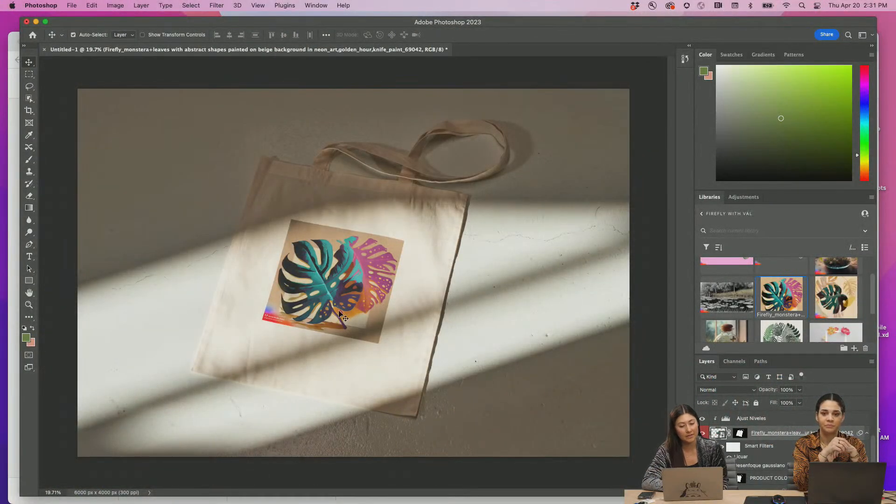
click(10, 384)
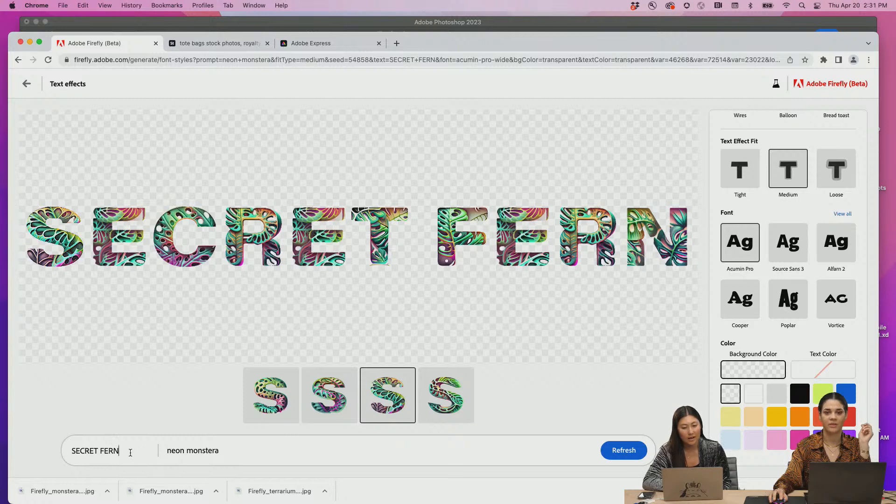
triple_click(100, 447)
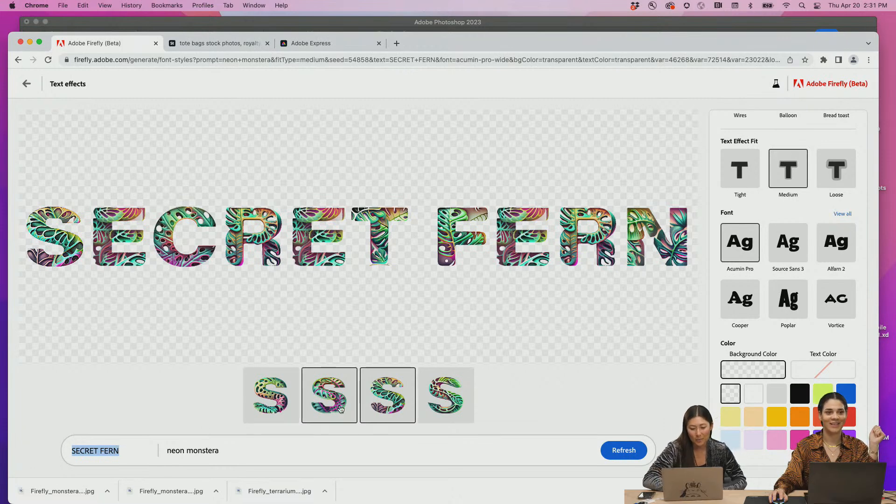
click(276, 402)
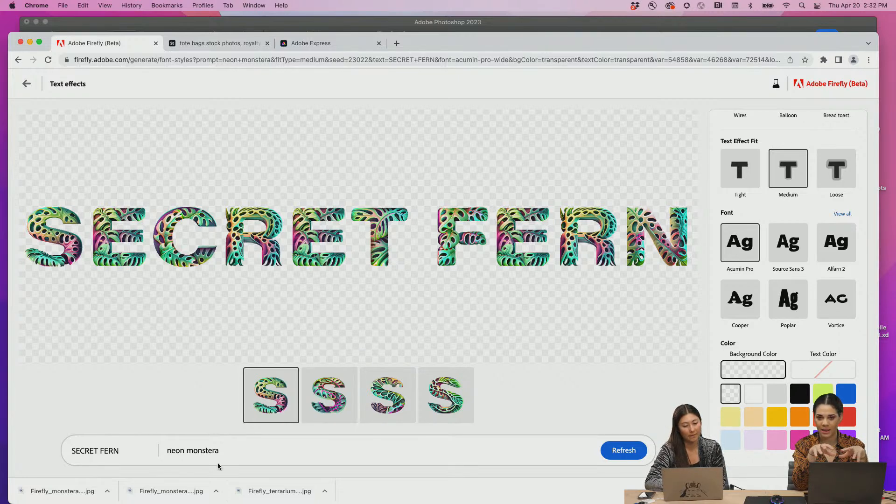
Replace the lettering SECRET FERN with FERN and generate it with the neon monstera effect
drag(98, 450, 120, 450)
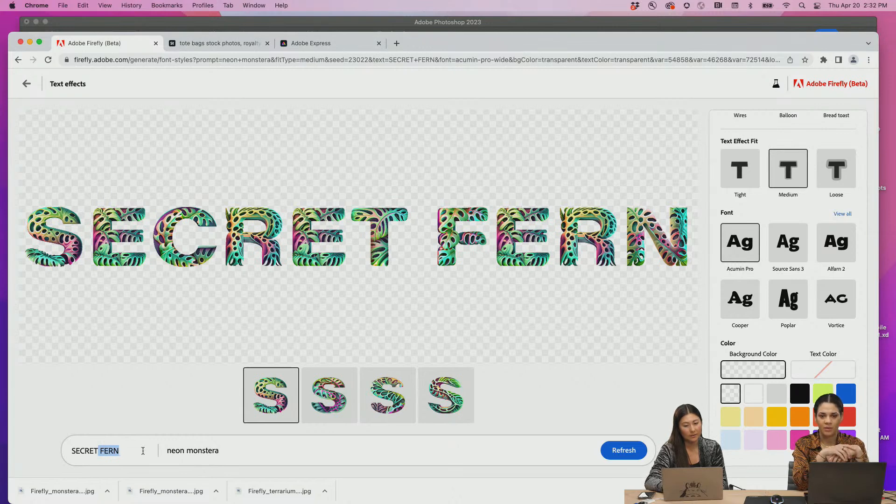
key(super+a)
text(fern)
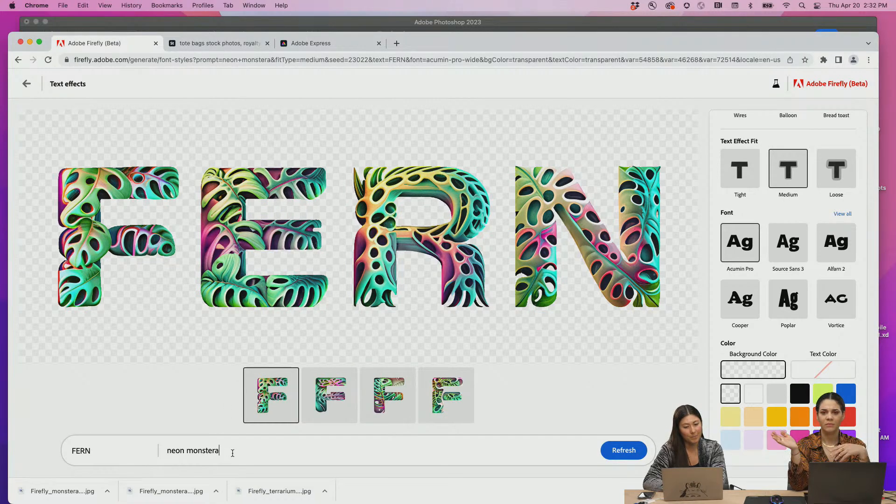
Extend the text effect prompt to "neon monstera draped over wood" and generate the FERN lettering
text(d)
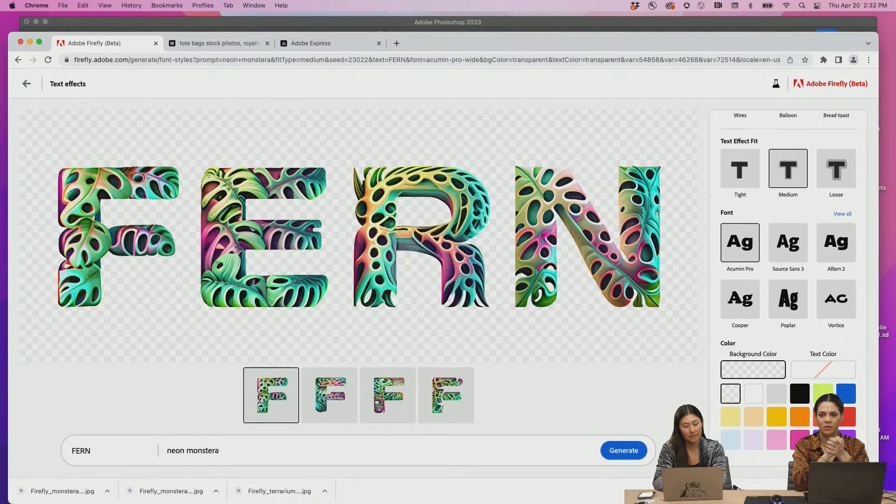
text(raped o)
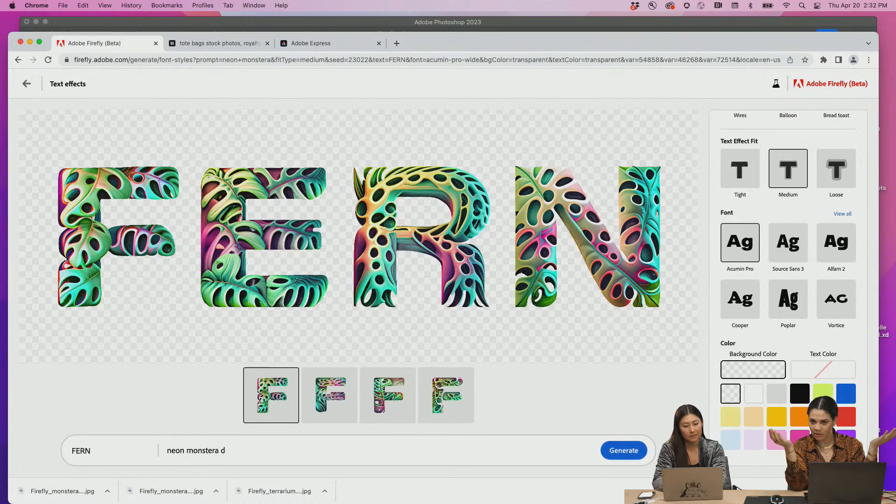
text(ver wood)
key(Return)
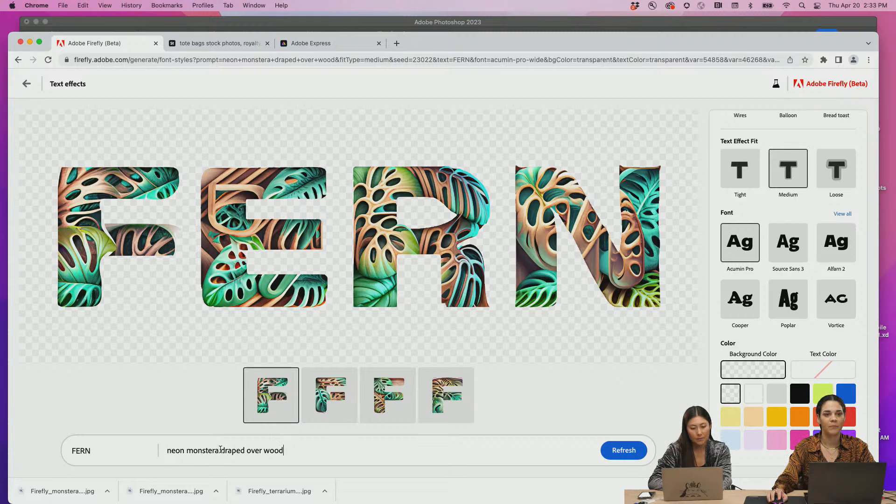
drag(220, 450, 305, 451)
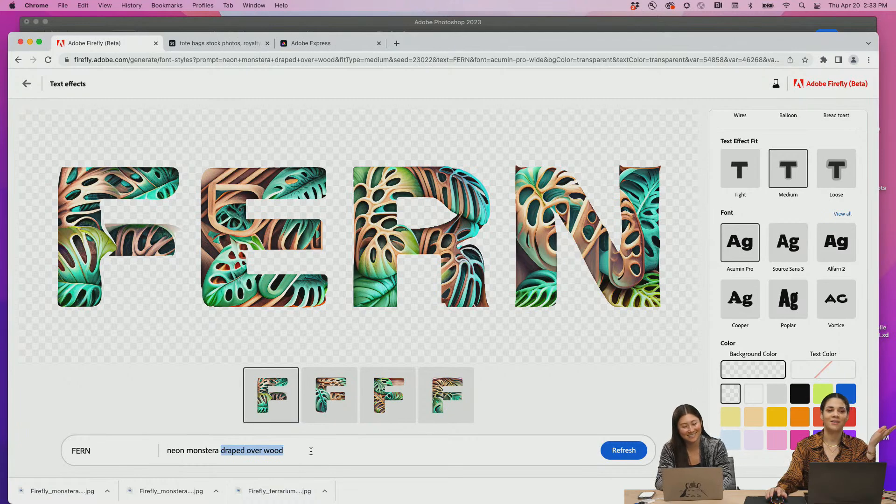
Shorten the effect prompt to "neon monstera" and download the FERN lettering in the Cooper font
key(BackSpace)
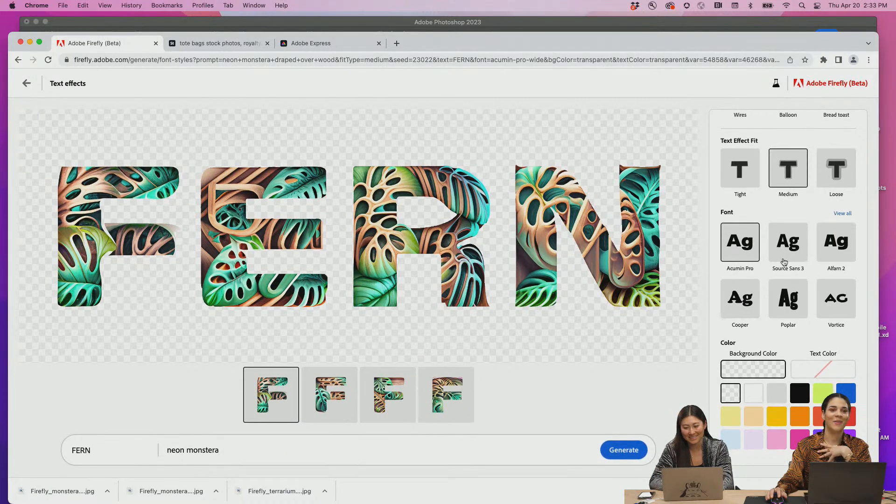
click(745, 294)
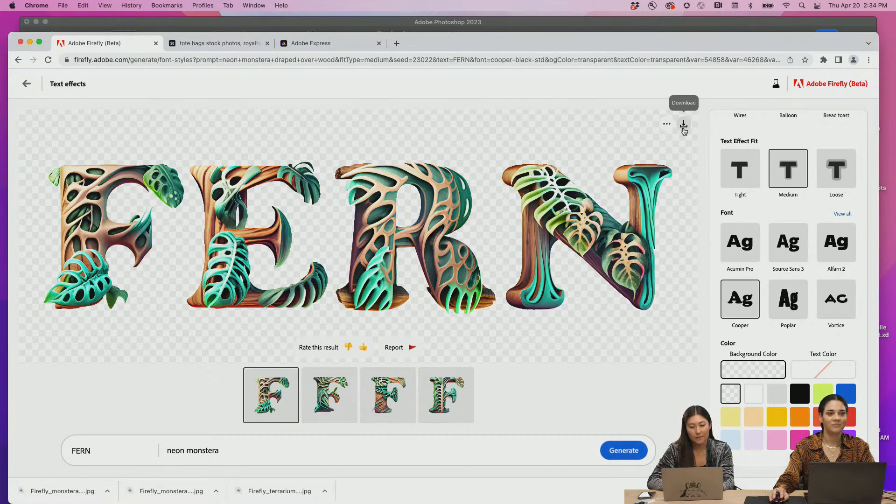
click(683, 125)
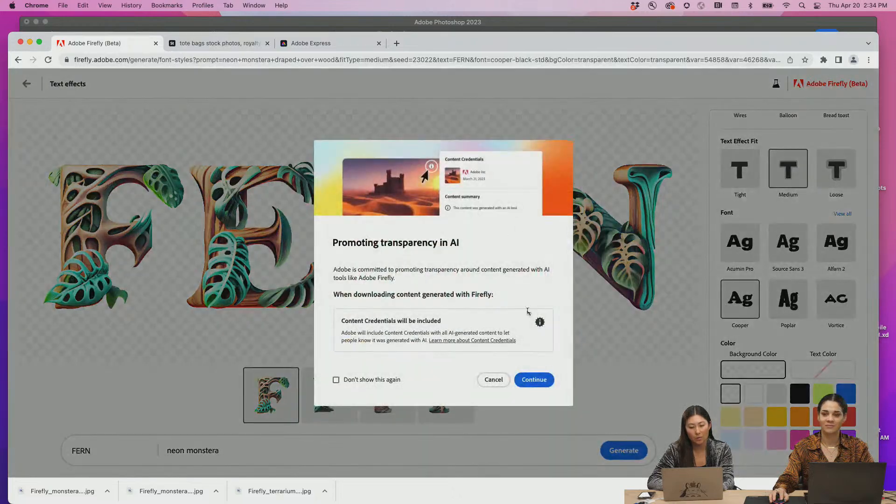
click(534, 380)
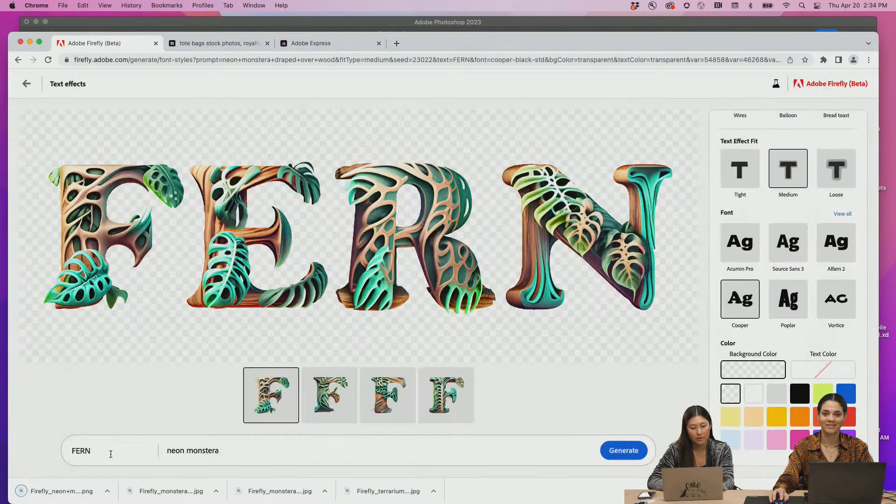
Replace the lettering FERN with SECRET and generate it with the neon monstera effect in the Cooper font
drag(111, 452, 41, 452)
text(Se)
key(Return)
text(c)
key(BackSpace)
key(BackSpace)
text(ECRET)
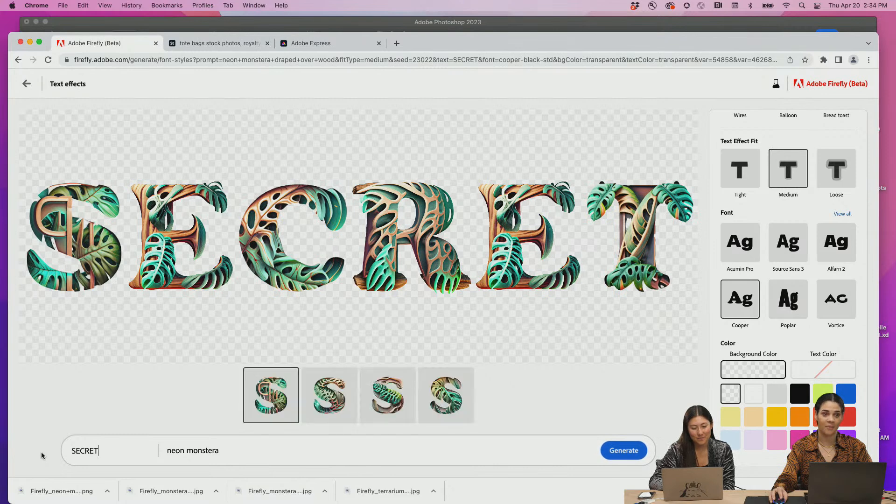
Apply the Flowers sample effect to the SECRET lettering
mouse_move(537, 164)
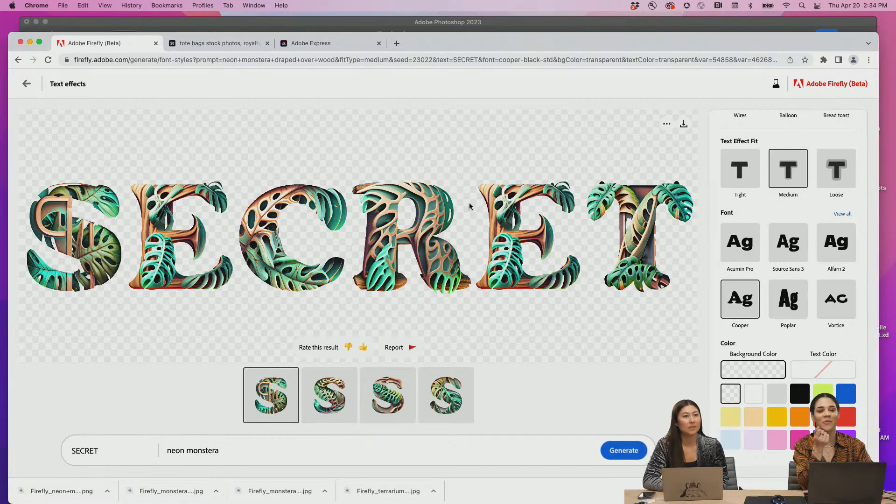
scroll(801, 241, up, 5)
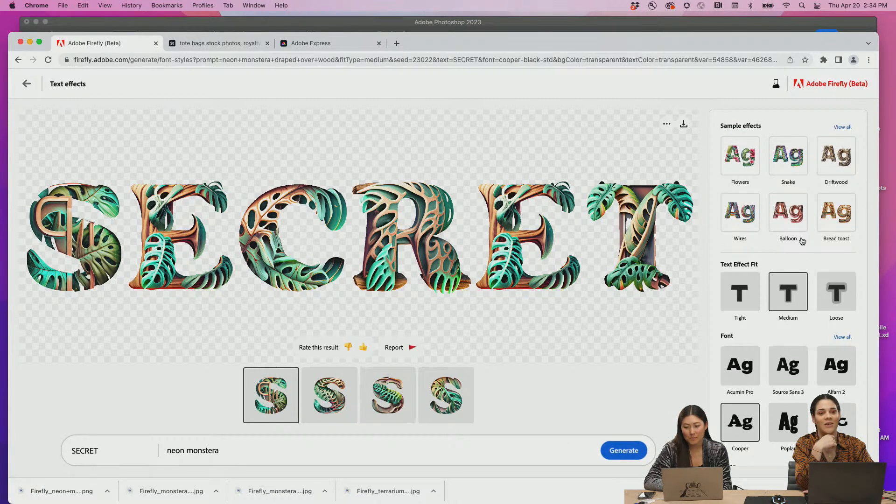
scroll(801, 241, down, 5)
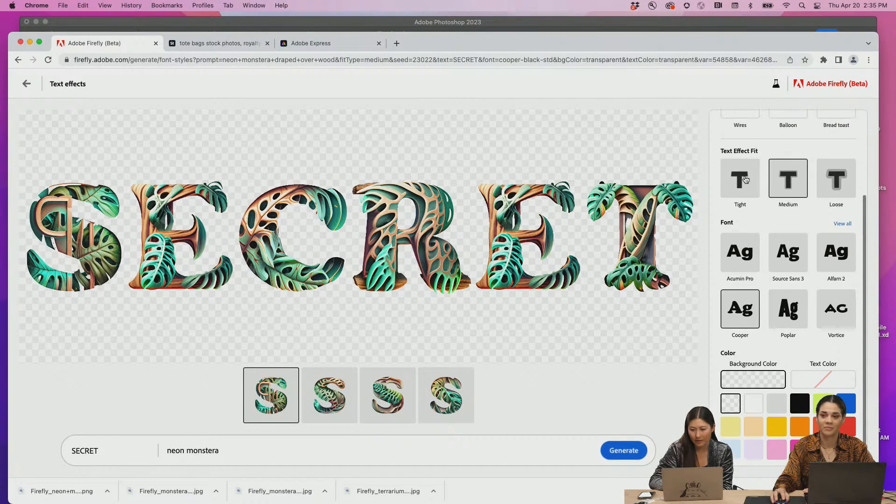
scroll(798, 210, up, 2)
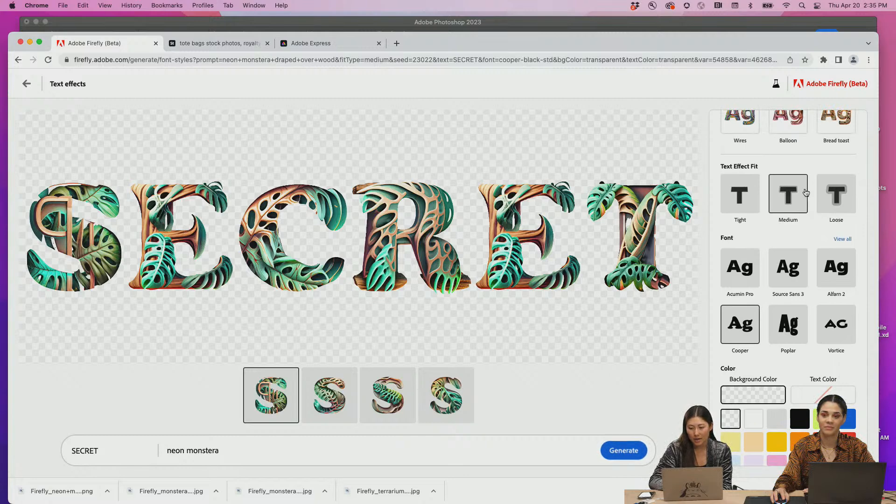
scroll(805, 192, down, 1)
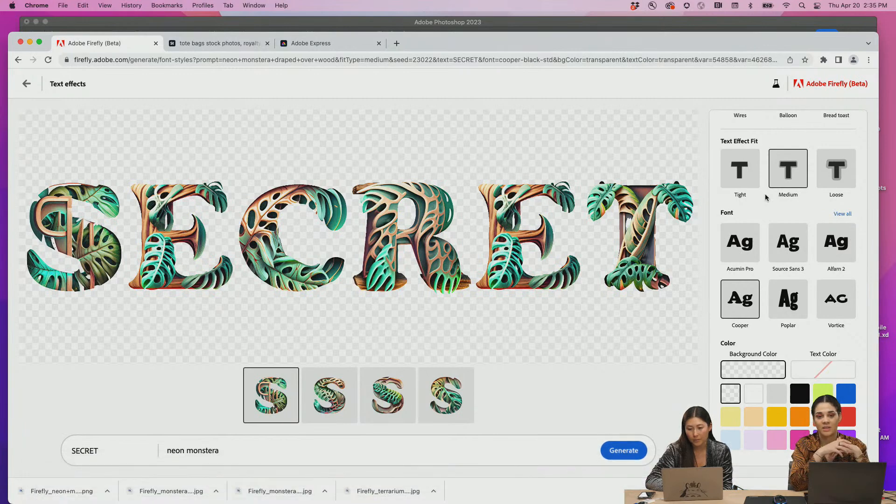
scroll(764, 195, up, 5)
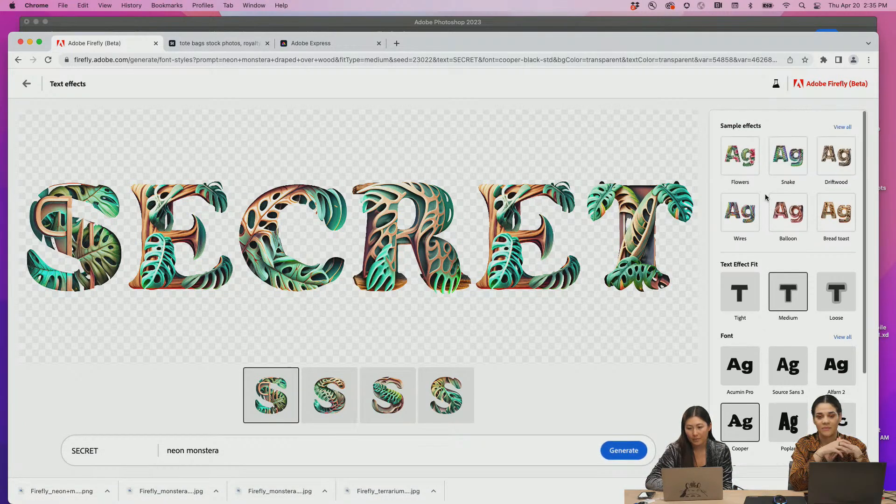
click(737, 160)
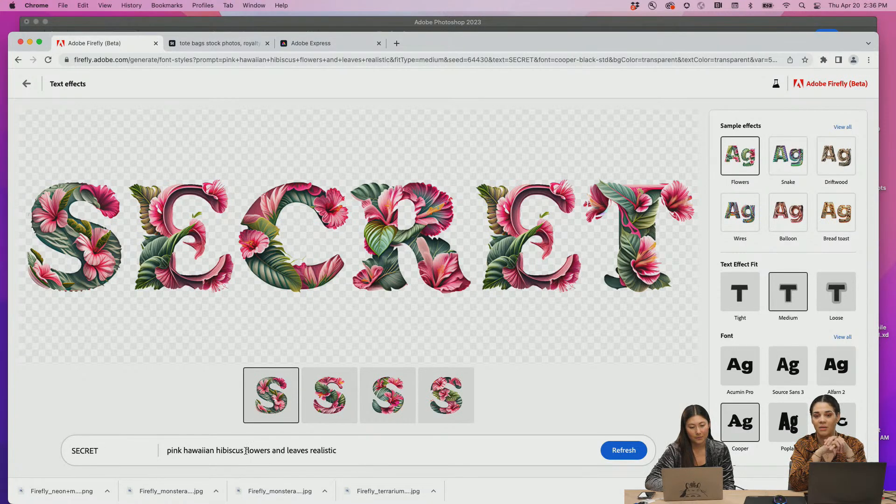
Try replacing "pink hawaiian hibiscus" with "roses" in the flower effect prompt
drag(243, 450, 145, 450)
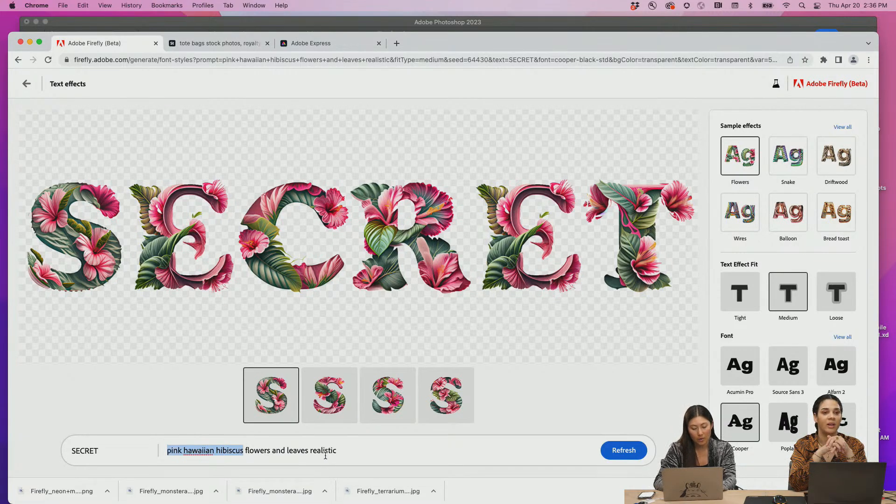
click(356, 449)
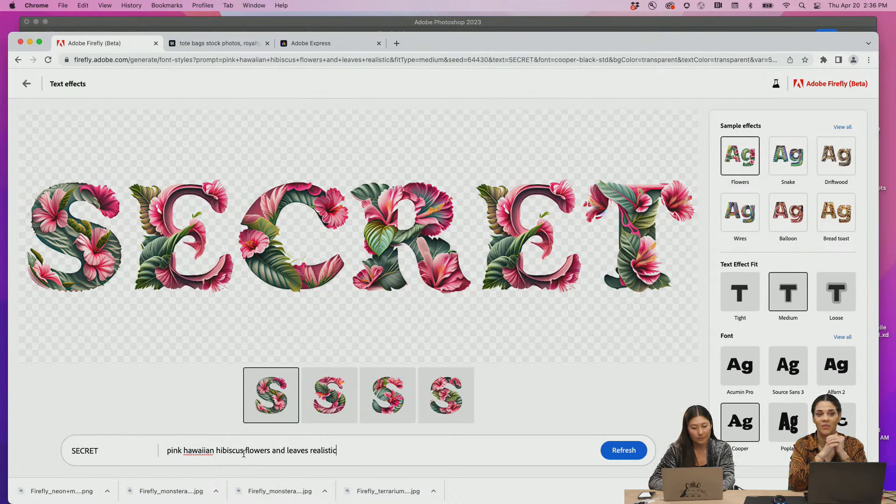
drag(243, 451, 167, 451)
key(BackSpace)
text(roses)
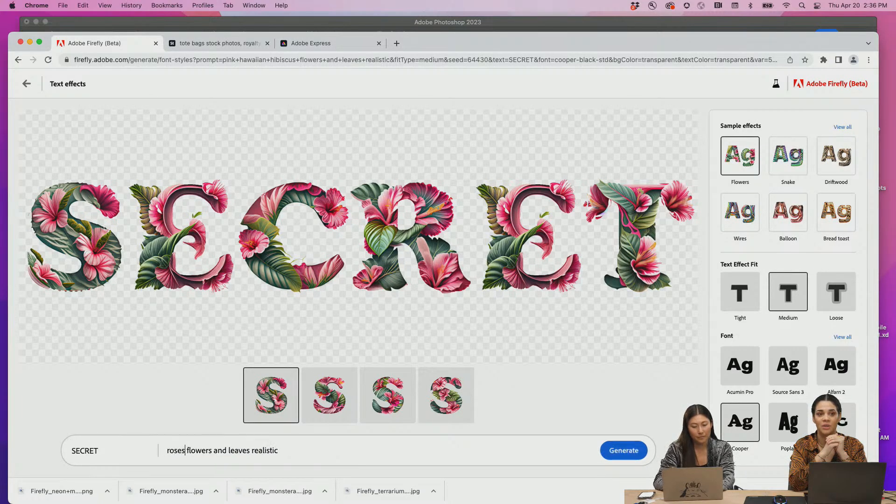
key(BackSpace)
key(BackSpace)
key(BackSpace)
key(BackSpace)
key(BackSpace)
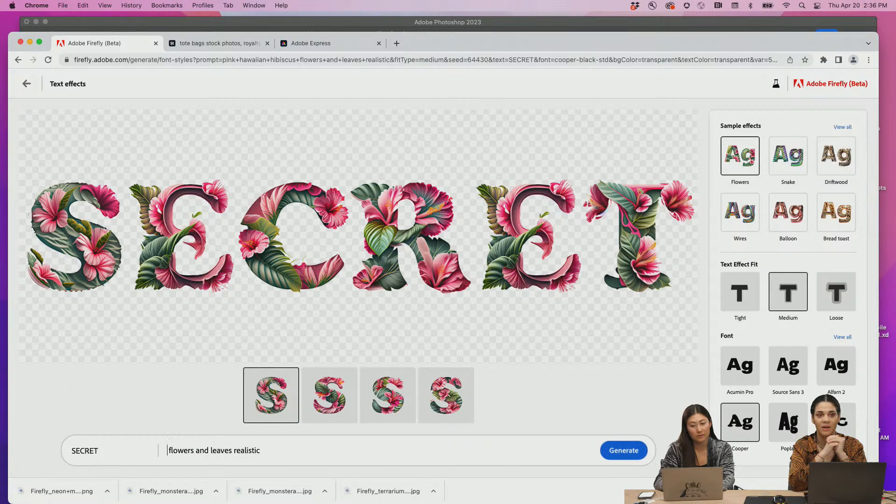
Apply the Driftwood sample effect to SECRET, extend its prompt to "moss on driftwood", and generate the lettering
click(841, 169)
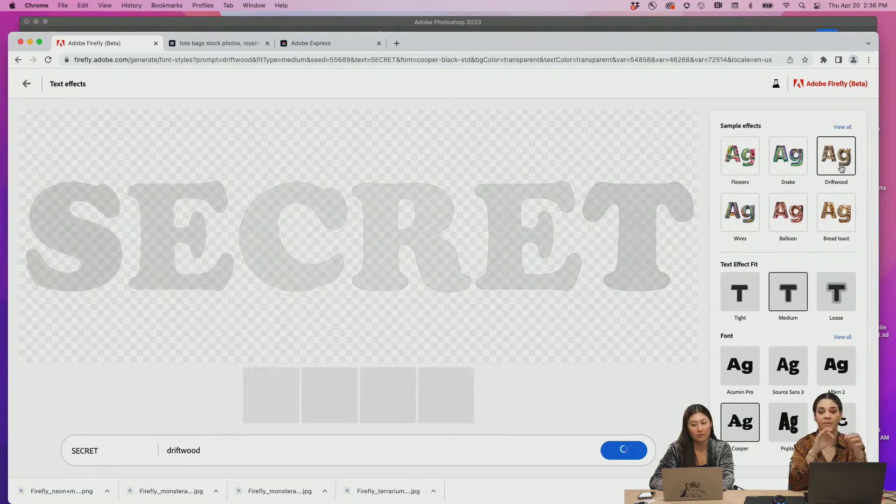
click(169, 451)
text(moss on)
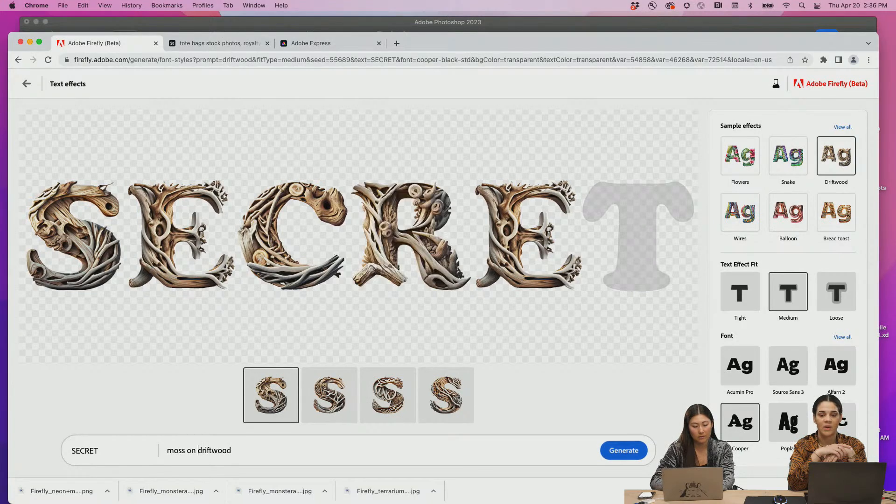
click(629, 450)
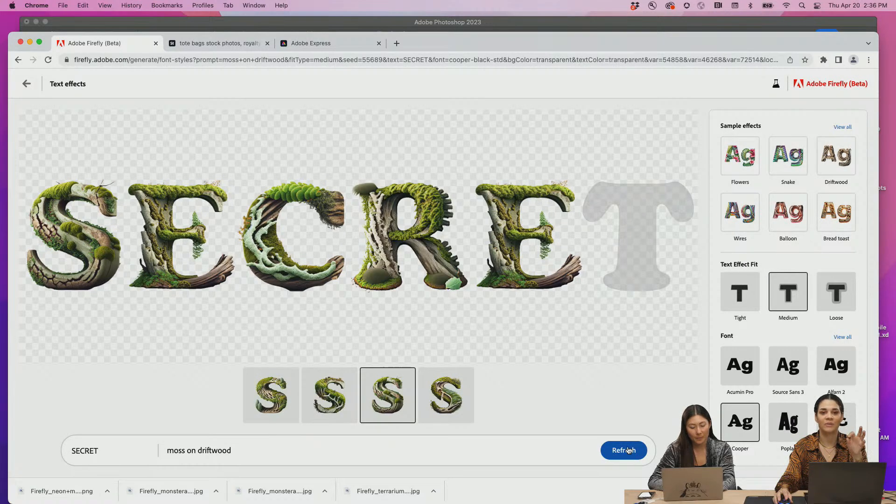
Preview the first, second and fourth moss on driftwood variations of the SECRET lettering
click(285, 405)
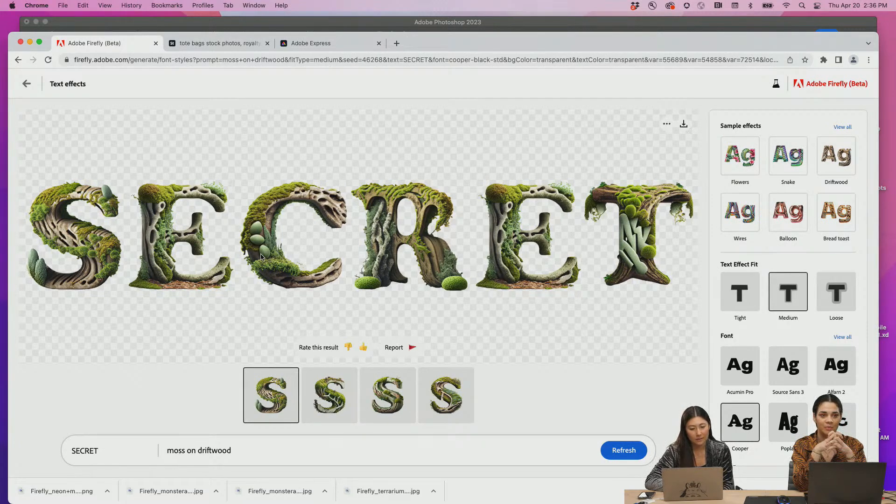
click(329, 394)
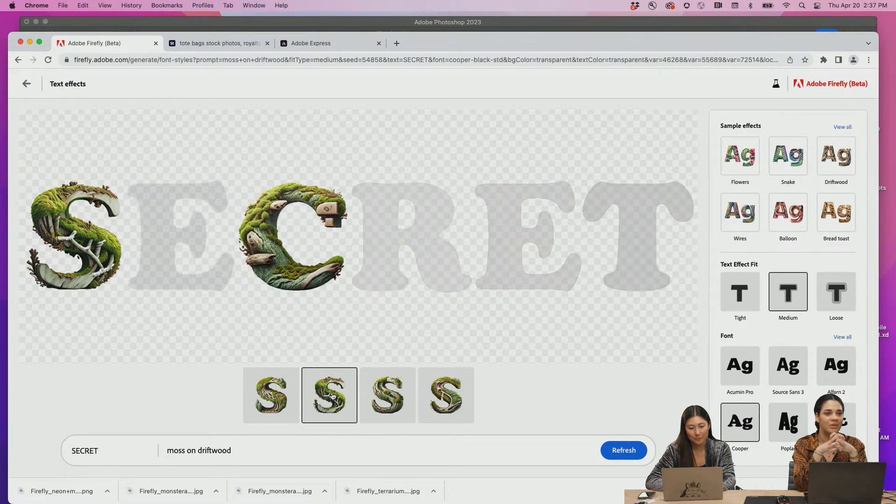
click(436, 394)
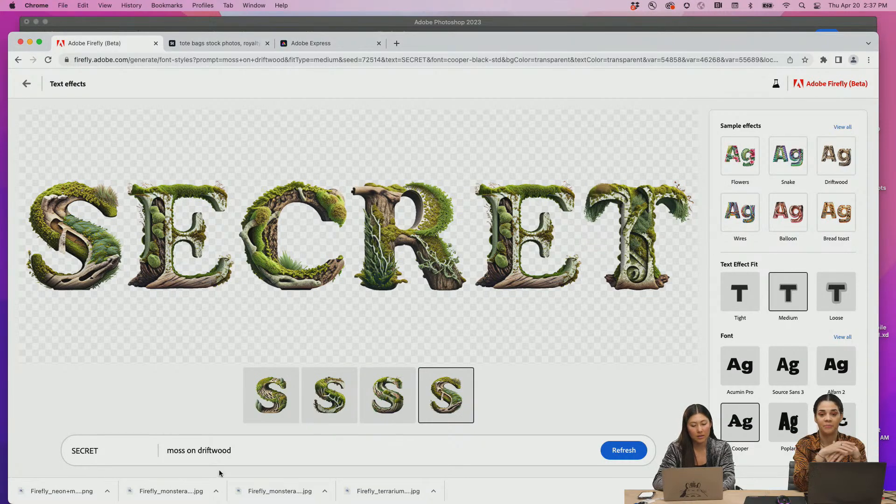
Try the prompt "moss with overgrown vines on driftwood" on the SECRET lettering and restore "moss on driftwood"
text(with overgrown )
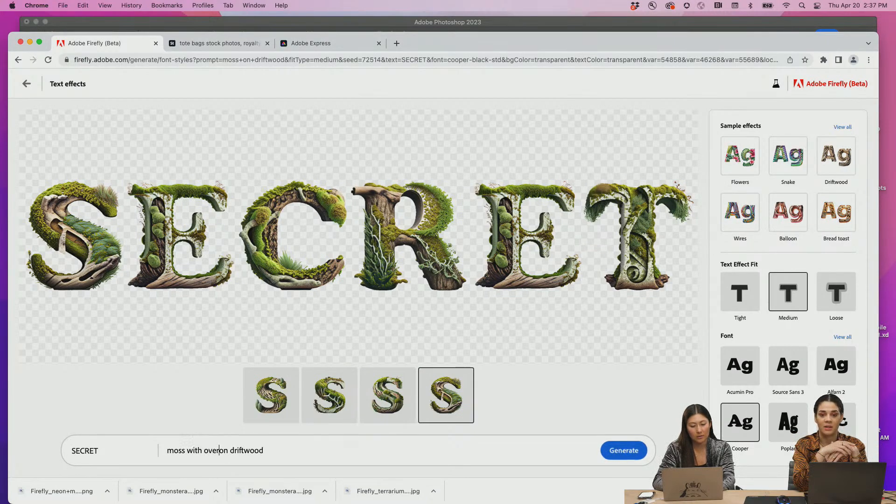
text(vines)
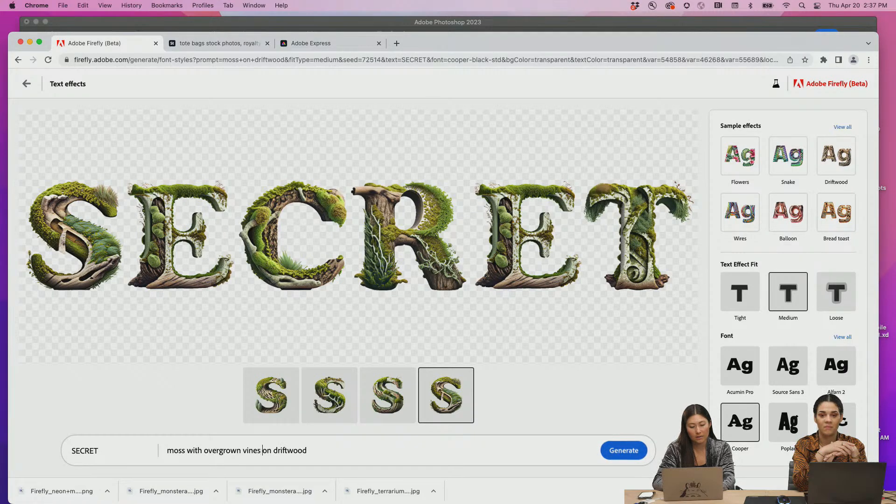
key(Return)
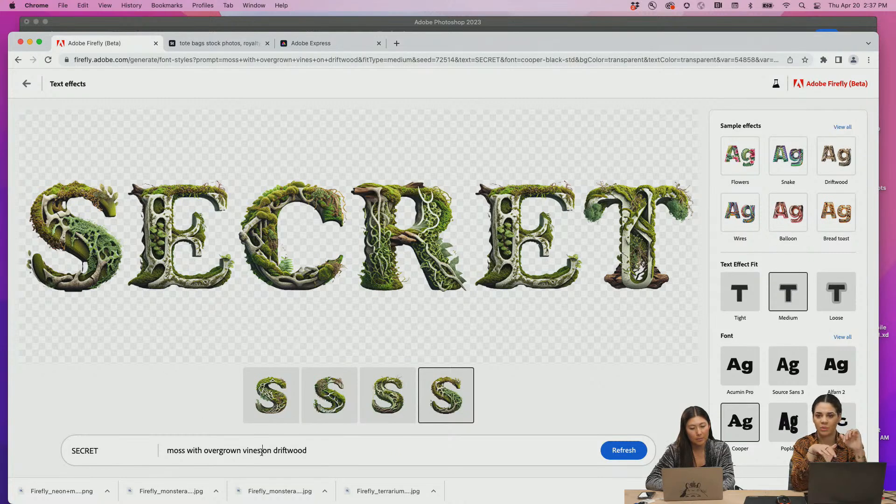
drag(254, 452, 187, 451)
key(BackSpace)
key(Return)
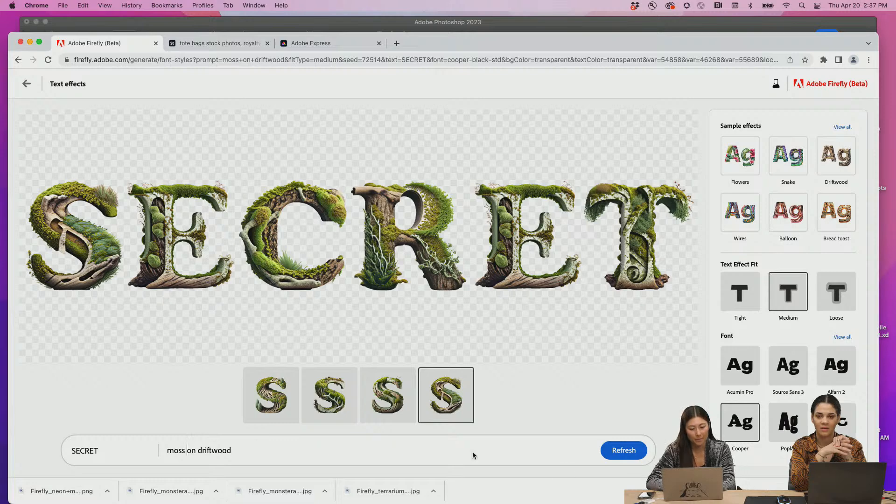
Refresh the moss on driftwood effect, compare the new SECRET variations, and choose the first one
click(626, 450)
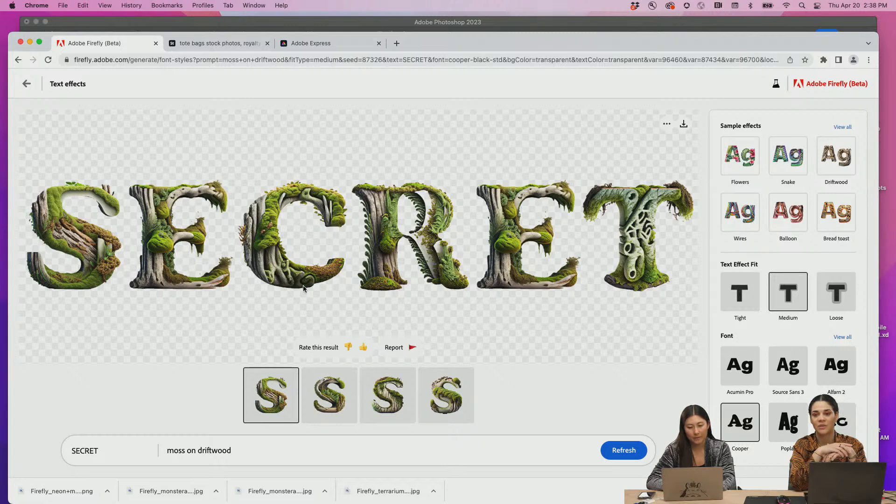
click(387, 397)
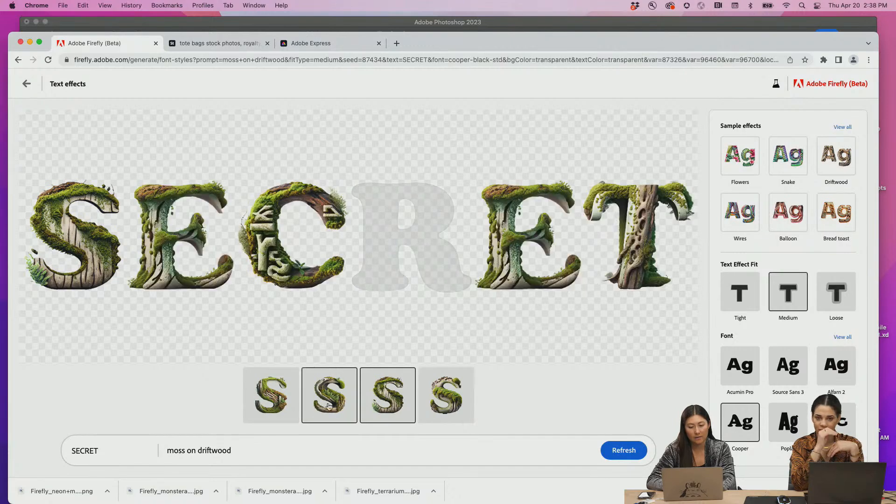
click(456, 400)
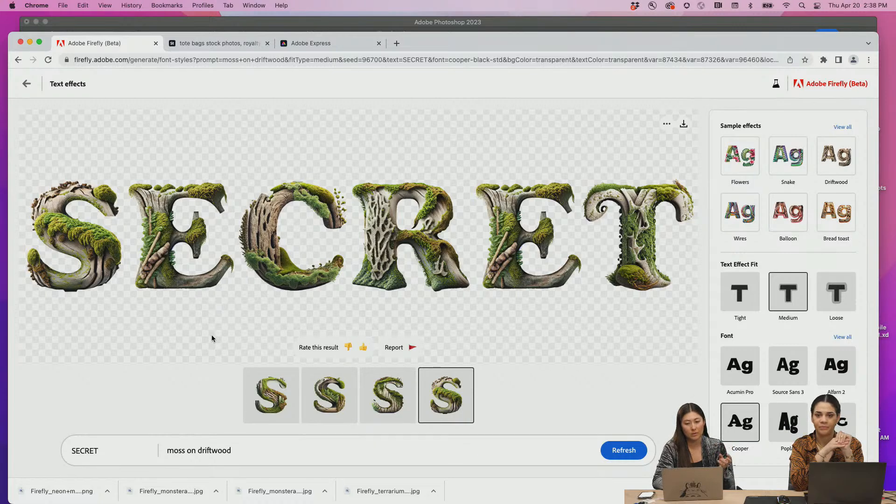
click(325, 407)
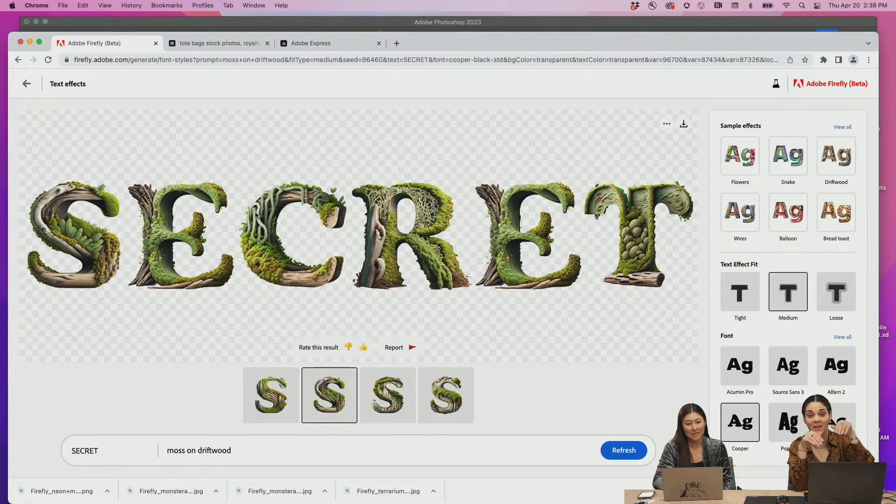
click(279, 391)
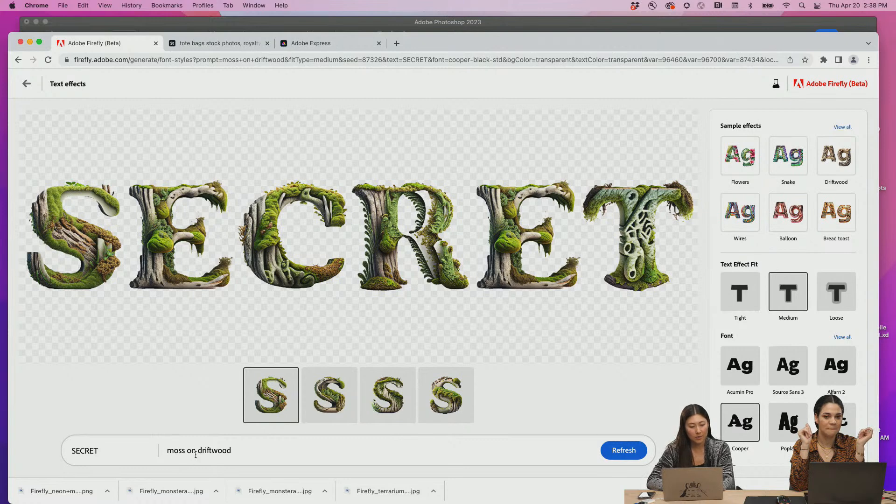
Try the prompt "moss on driftwood and stone" on the SECRET lettering and restore "moss on driftwood"
click(241, 450)
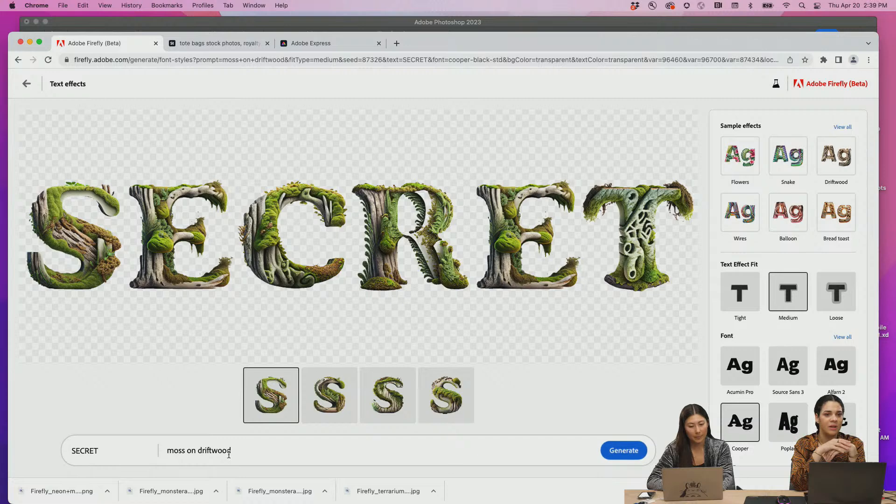
text(and stone)
key(Return)
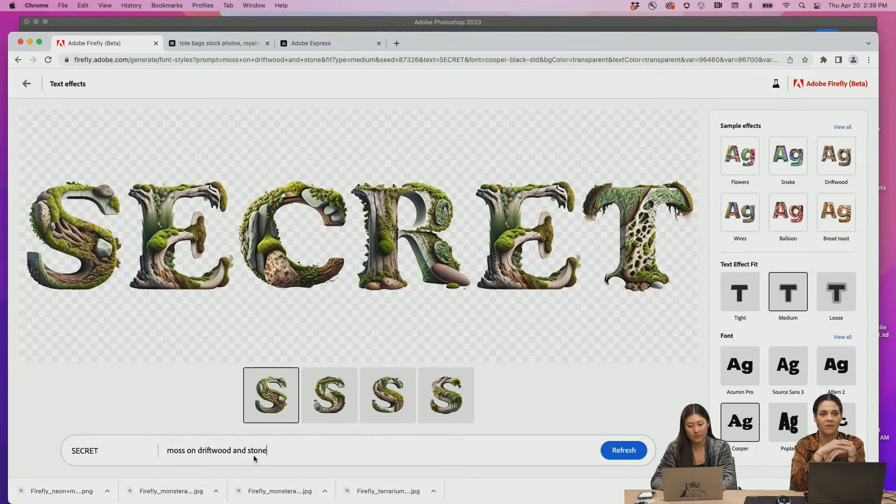
drag(235, 450, 273, 449)
key(BackSpace)
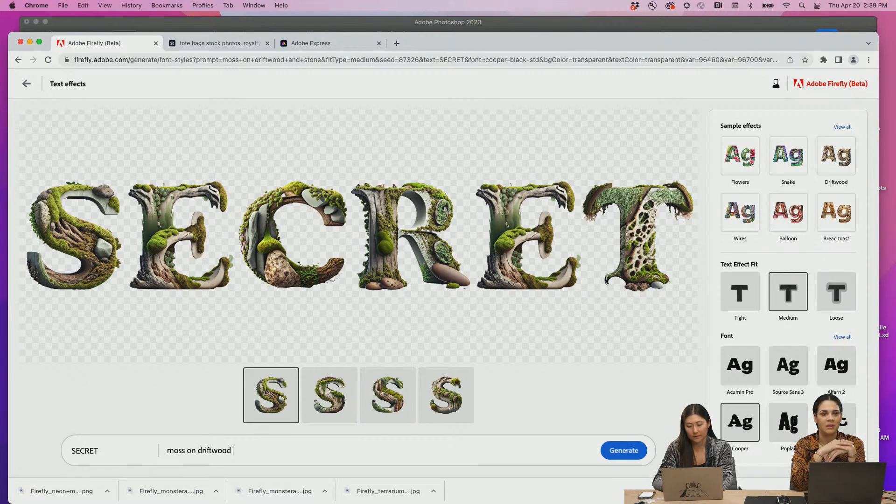
key(Return)
scroll(726, 333, down, 2)
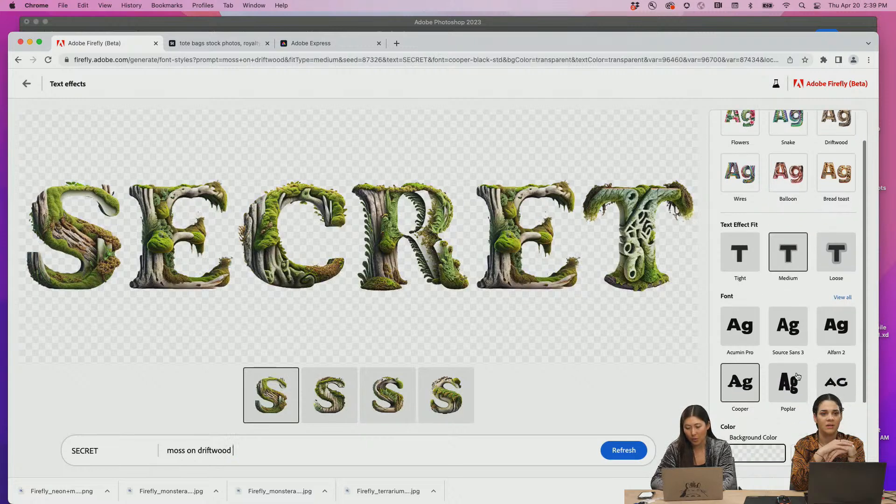
Try the Acumin Pro font on the SECRET lettering and restore Cooper
click(743, 331)
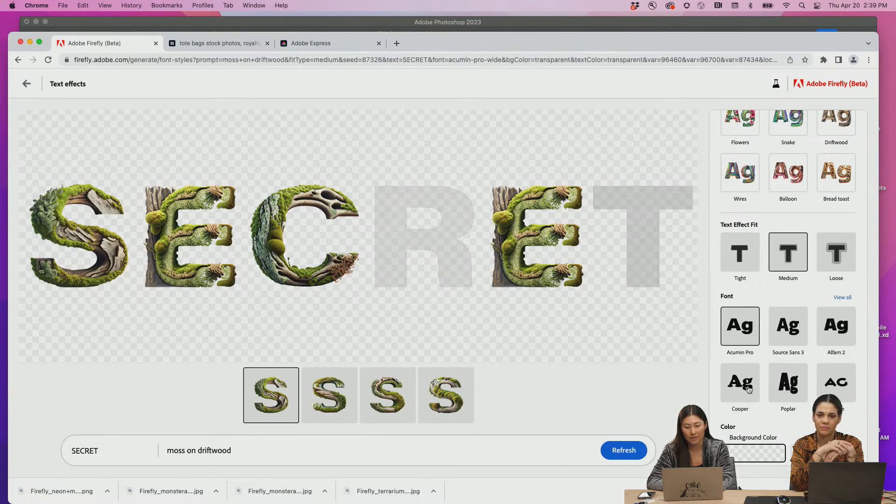
click(748, 390)
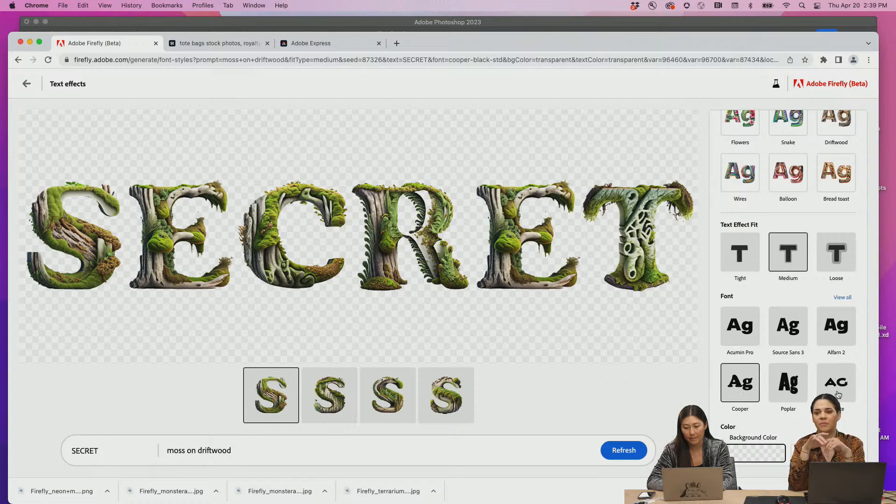
Try the Tight text effect fit on the SECRET lettering, and set the fit to Loose
scroll(812, 394, down, 2)
scroll(782, 396, up, 3)
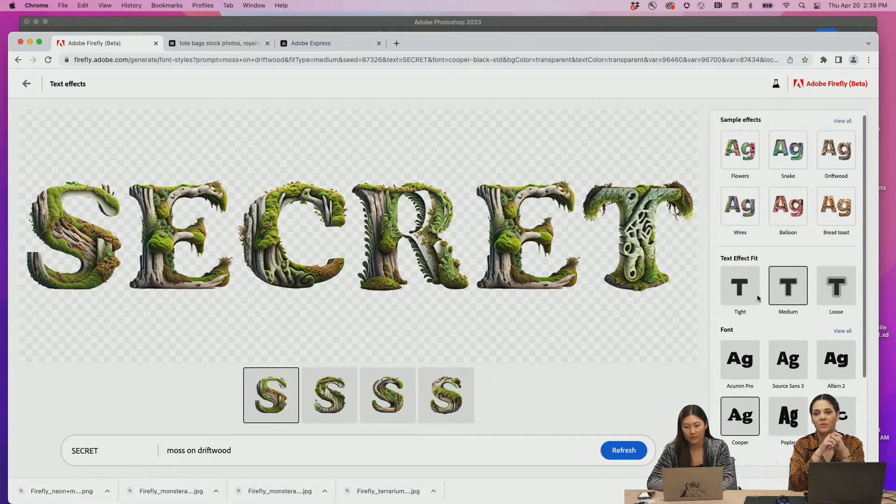
click(749, 298)
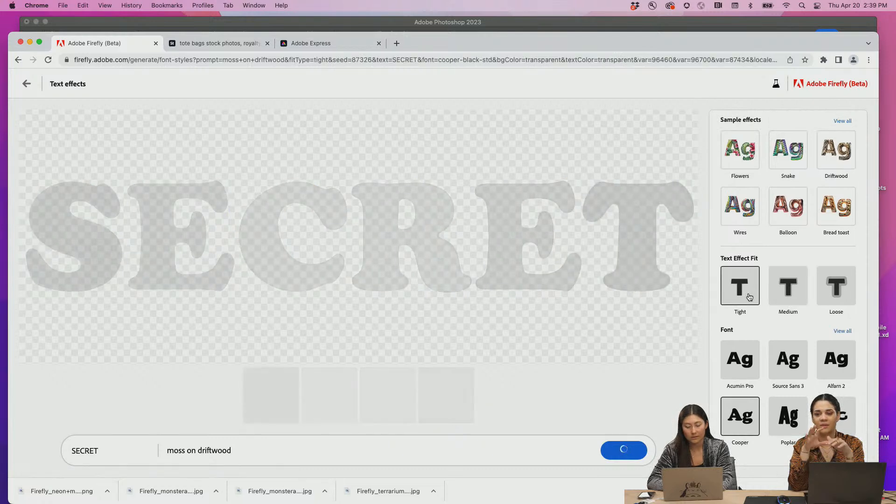
click(835, 293)
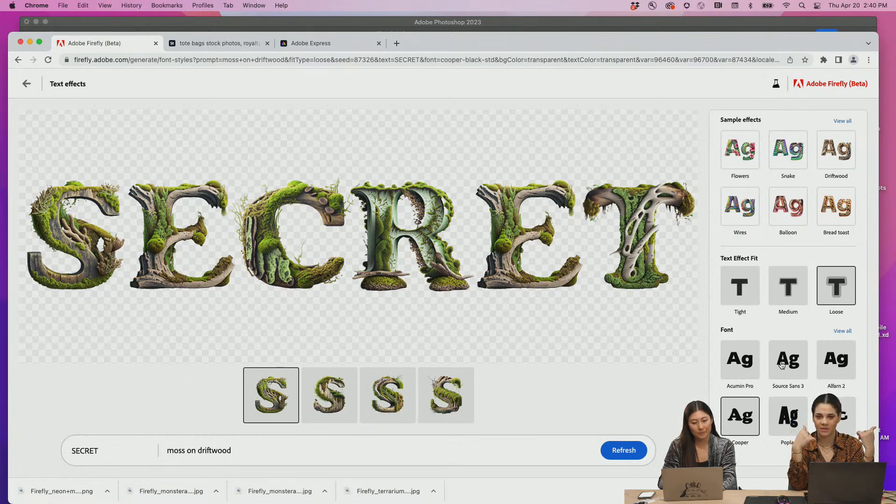
Download the loose-fit moss on driftwood SECRET lettering
mouse_move(630, 272)
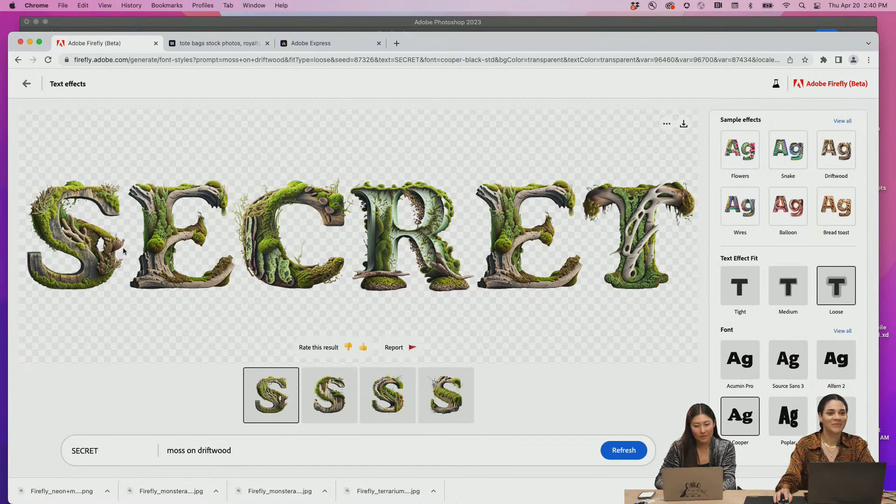
click(683, 125)
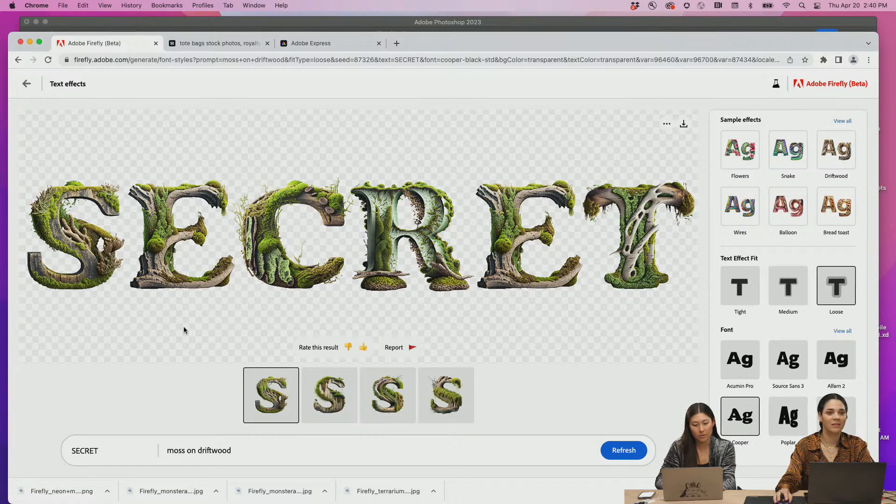
click(117, 453)
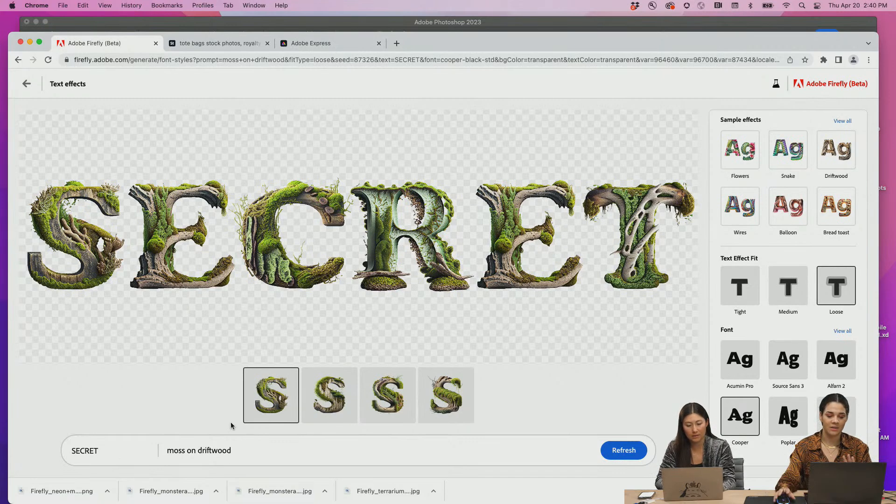
mouse_move(672, 136)
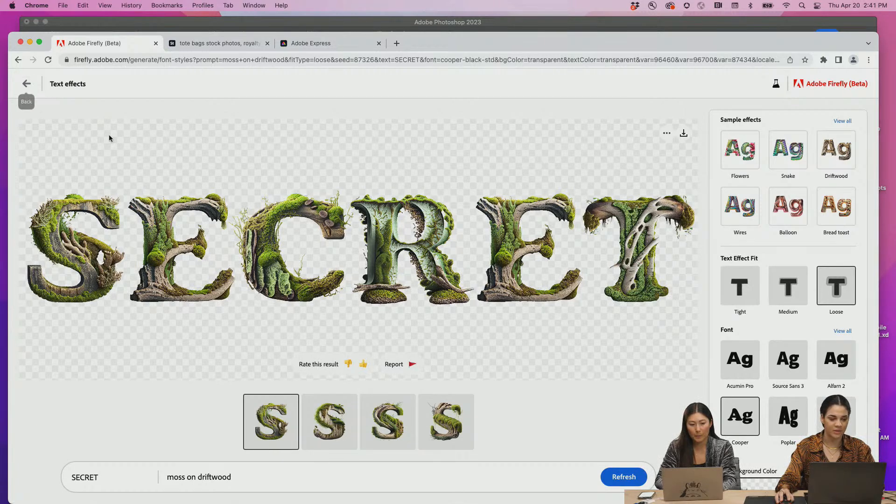
Replace the lettering text with FERN in capitals, using the same moss on driftwood effect
double_click(102, 476)
text(fern)
key(Return)
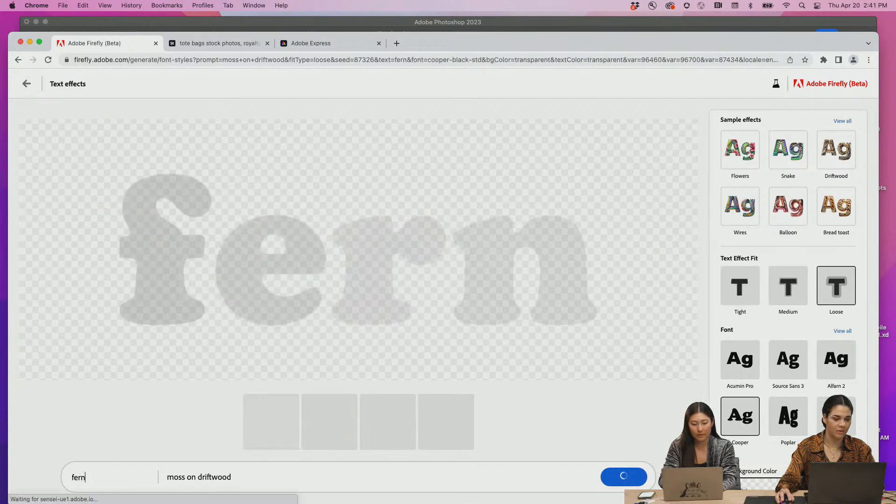
drag(91, 476, 36, 479)
text(FERN)
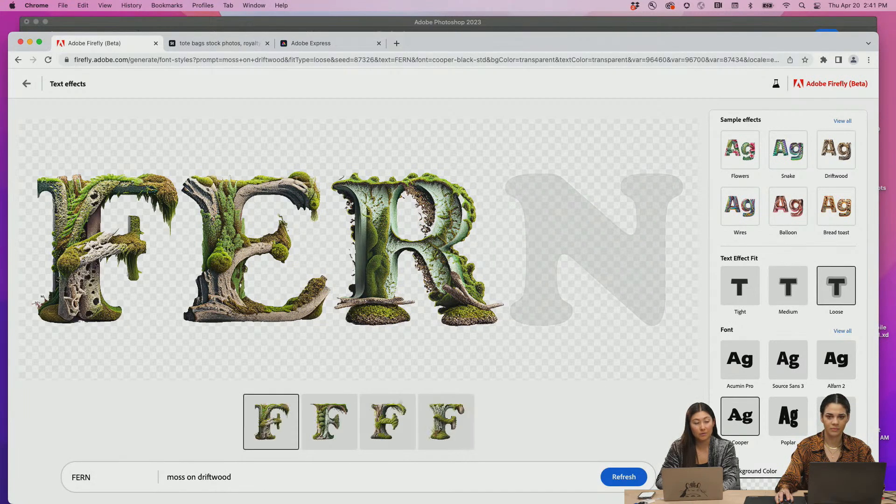
Try the lettering text as a single N and as lowercase "fern", and restore FERN
double_click(80, 477)
text(N)
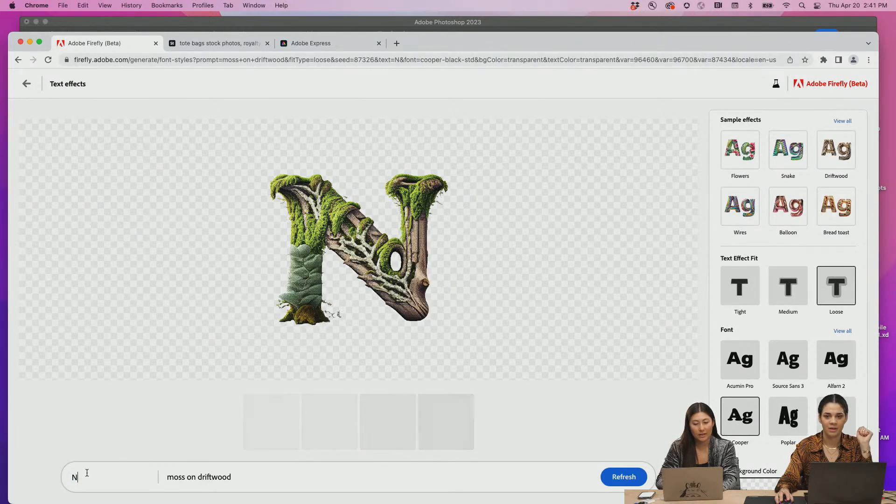
key(BackSpace)
text(fer)
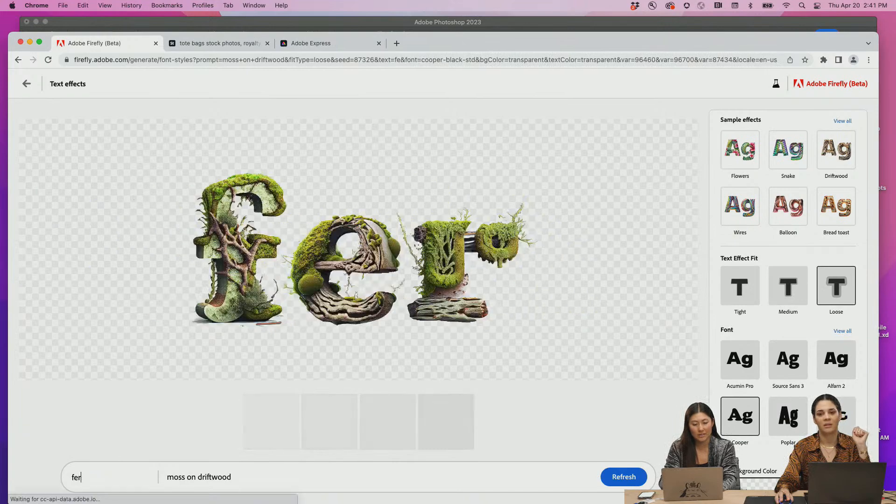
text(n)
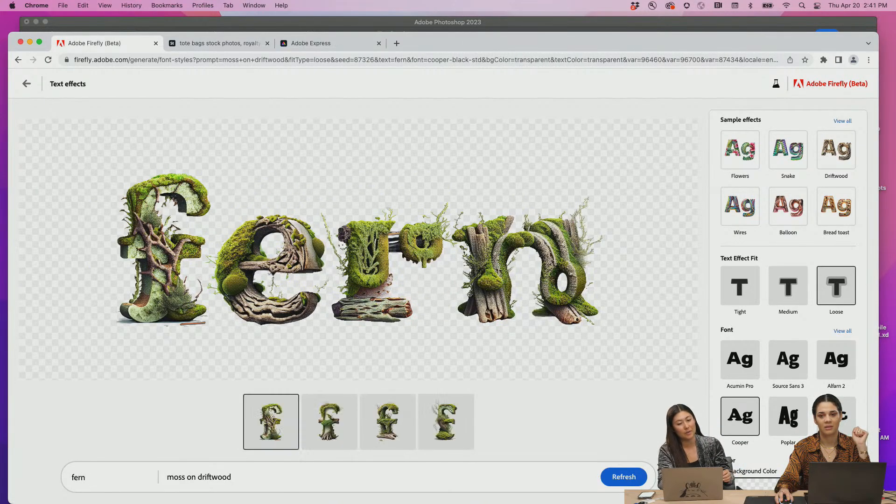
key(super+a)
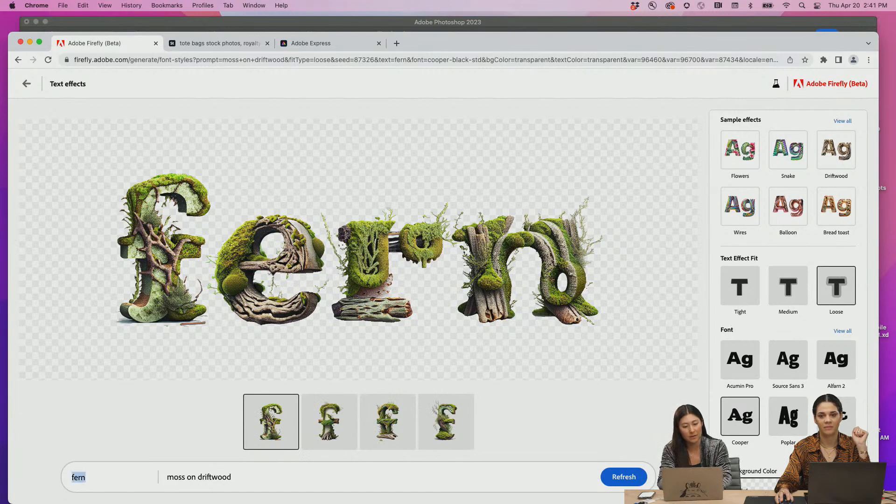
text(FERN)
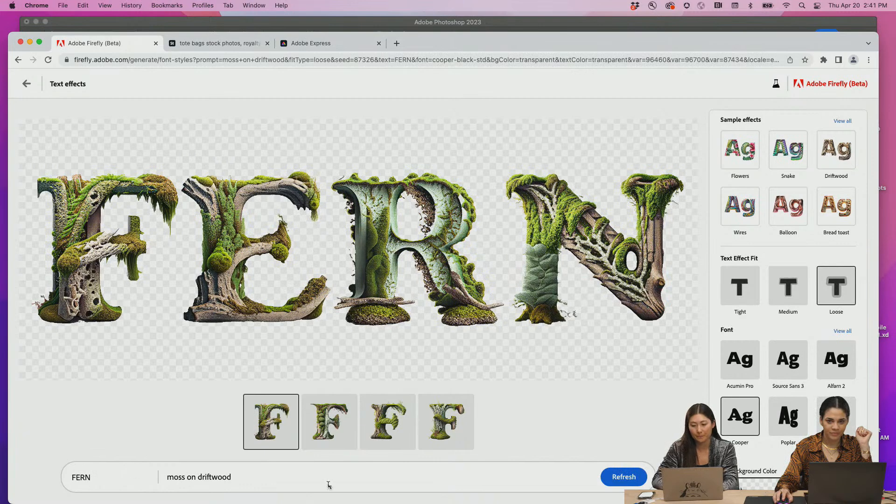
Copy the moss on driftwood FERN lettering to the clipboard and switch to Photoshop
mouse_move(684, 133)
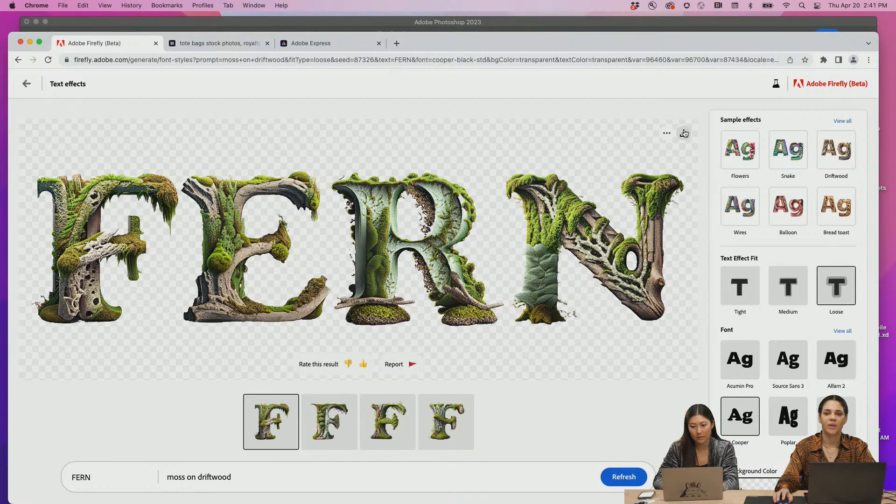
click(667, 134)
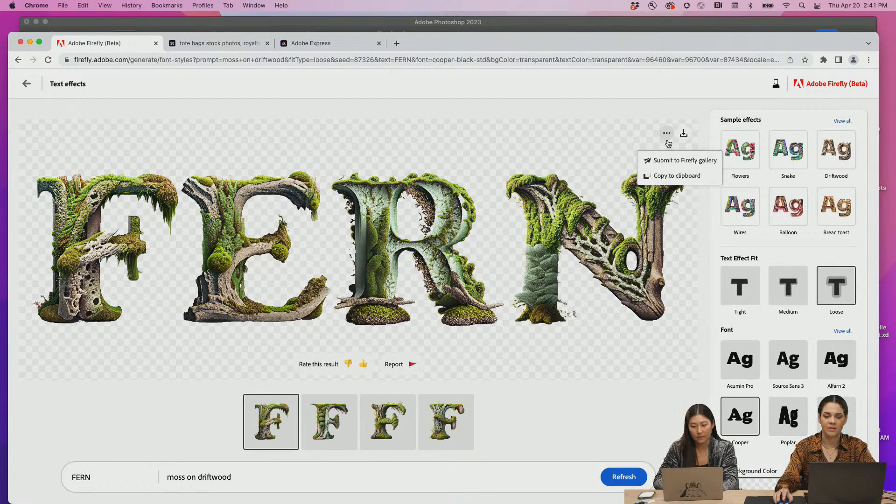
click(669, 176)
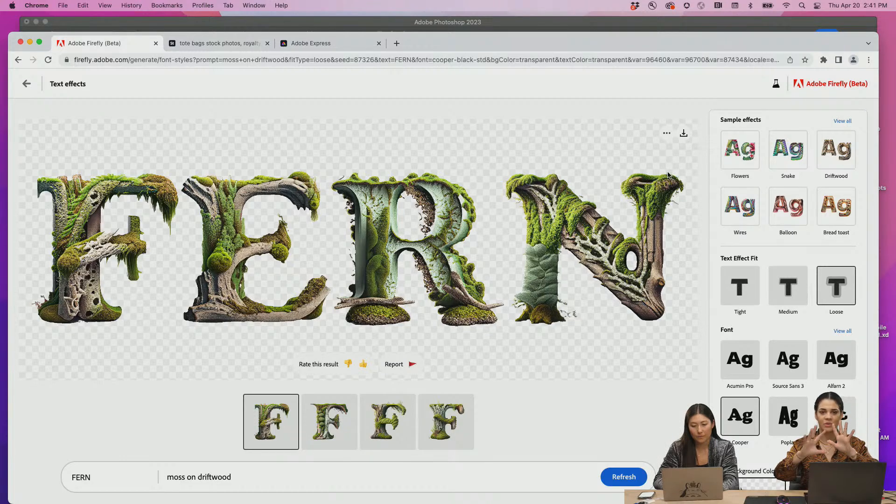
click(681, 25)
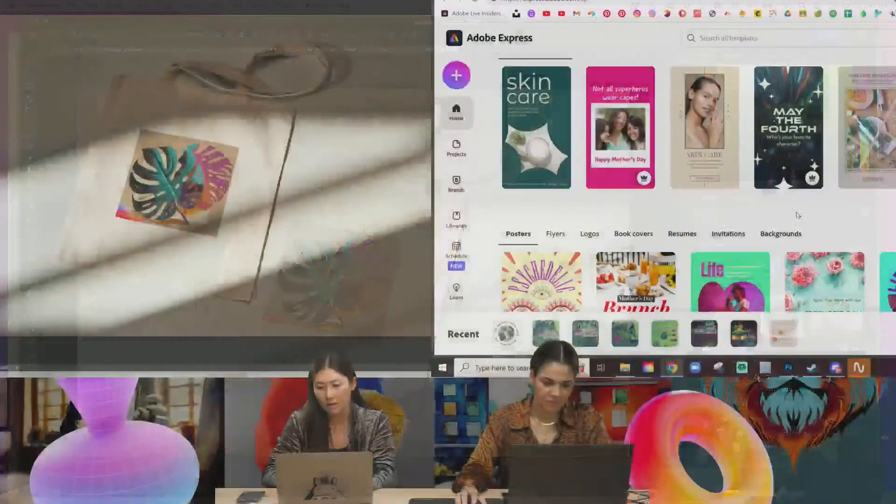
Browse the recommended and popular templates, included apps and latest tutorials on the Adobe Express home page
scroll(797, 216, down, 5)
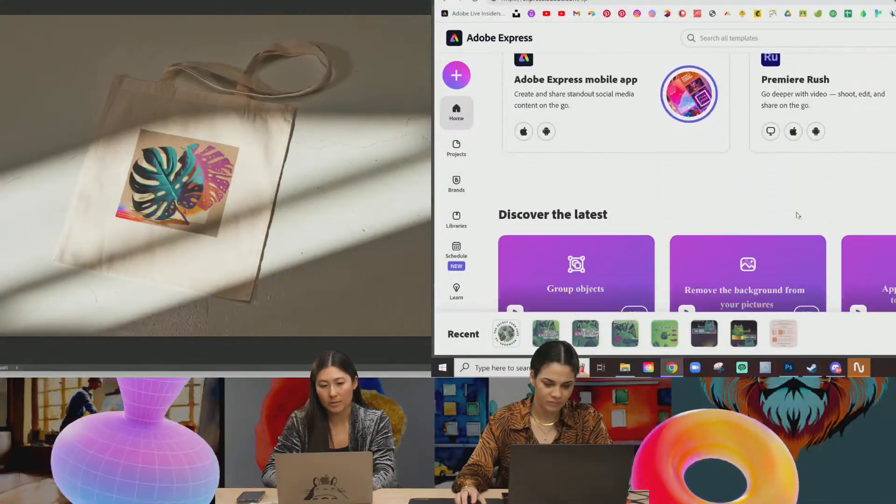
scroll(796, 211, up, 8)
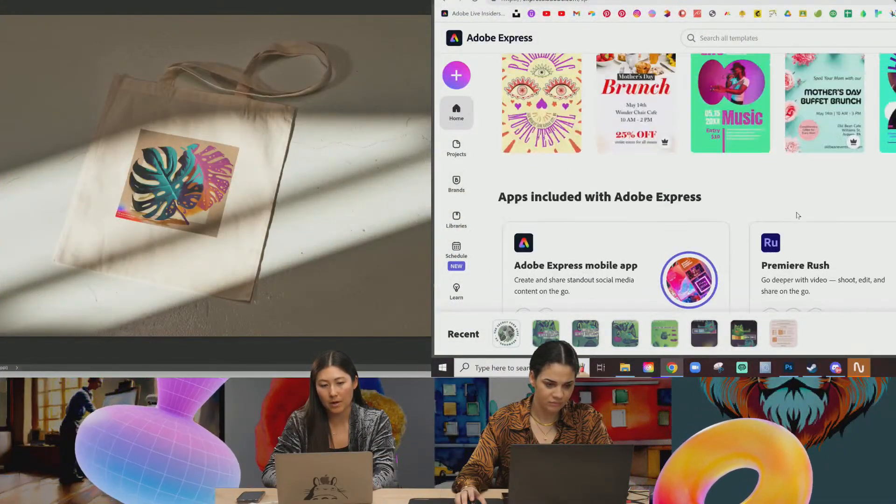
scroll(796, 214, up, 6)
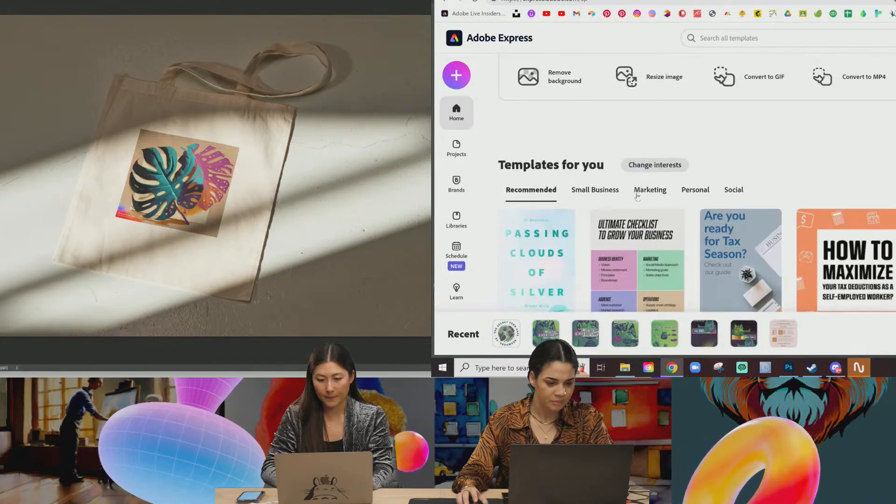
scroll(597, 191, up, 4)
scroll(600, 190, down, 10)
scroll(601, 190, up, 3)
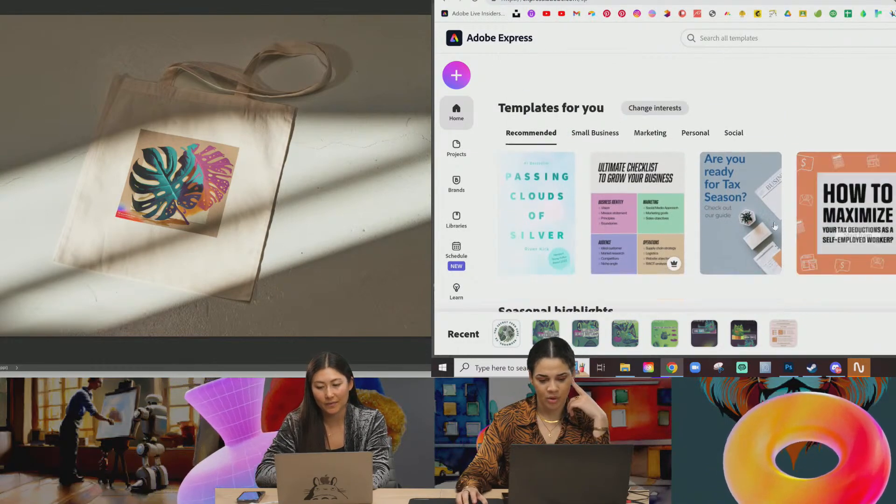
scroll(813, 225, down, 5)
scroll(775, 226, down, 2)
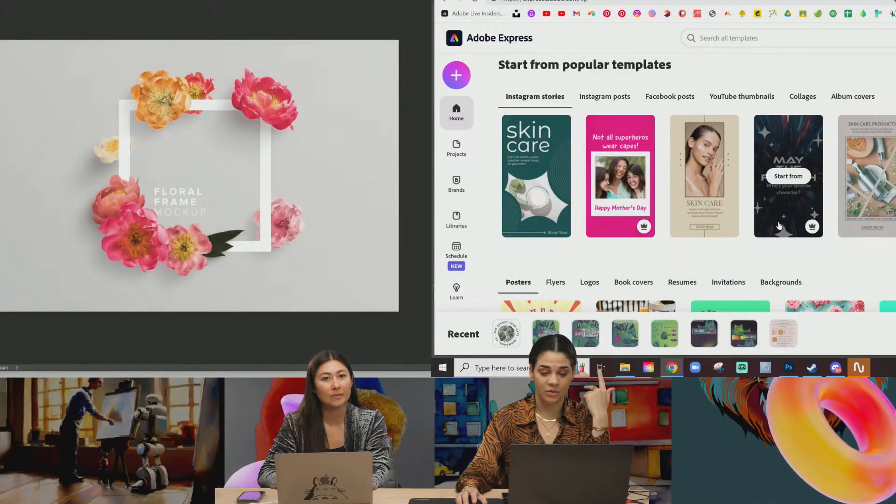
scroll(774, 225, down, 4)
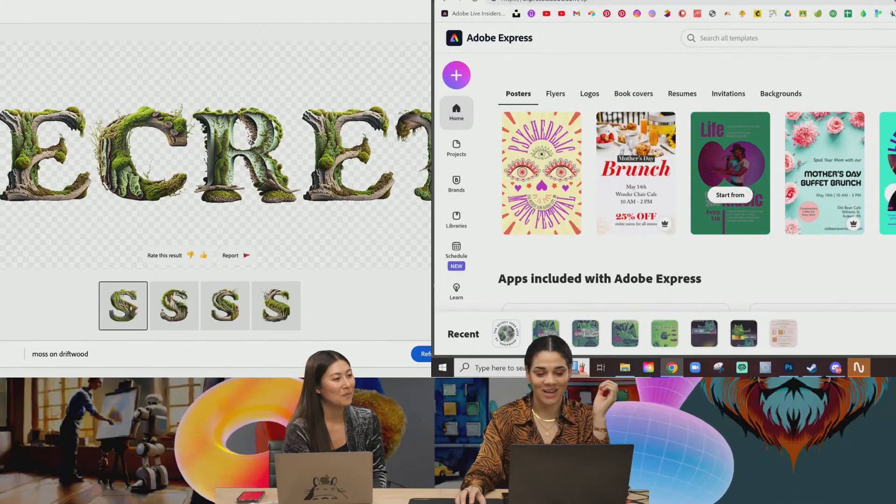
scroll(730, 216, down, 2)
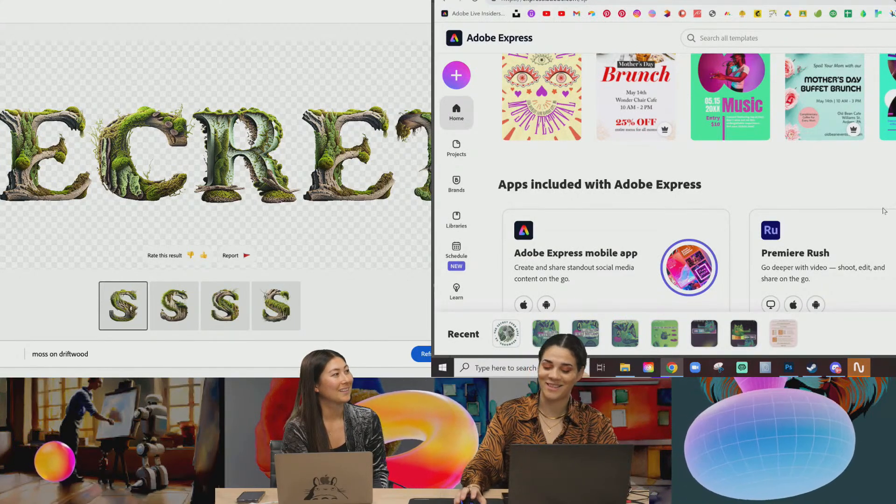
scroll(822, 203, down, 2)
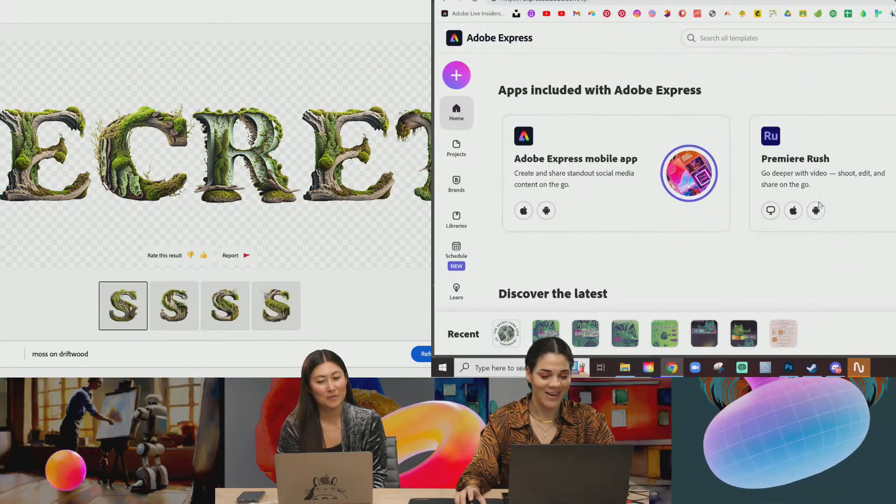
scroll(819, 205, up, 5)
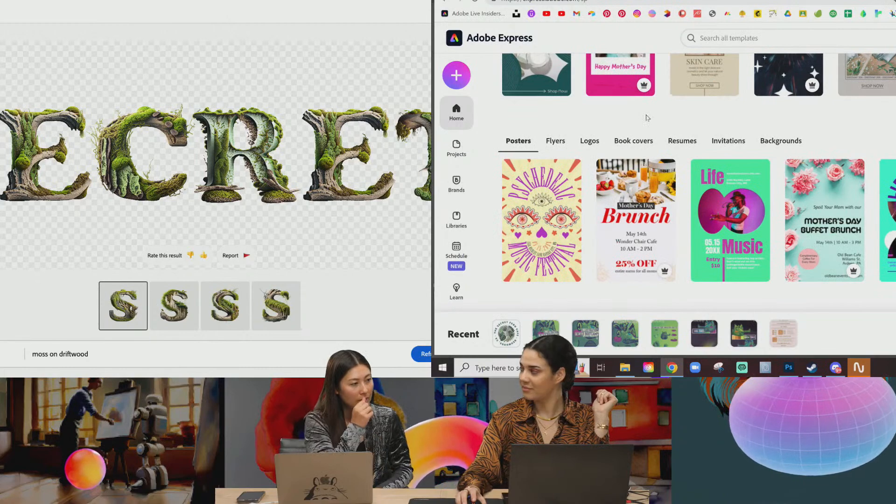
Search the templates for "secret fern" and open the The Fern Bar & Lounge design
click(739, 40)
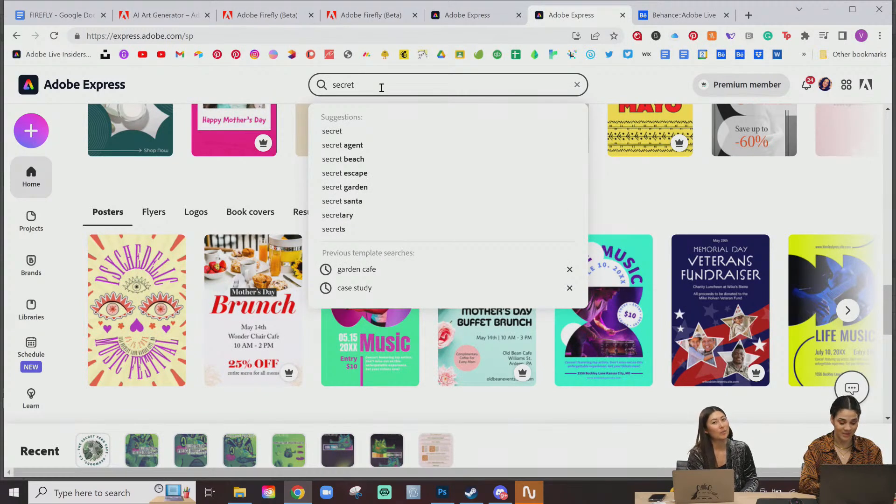
key(Return)
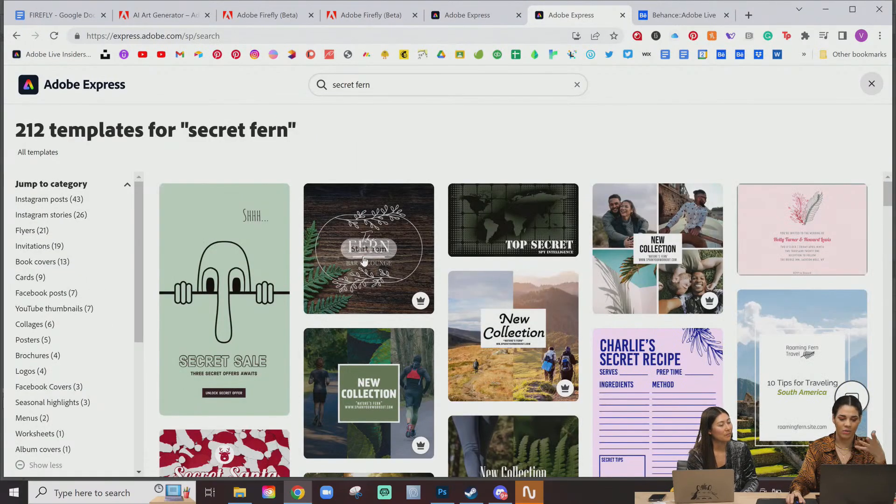
click(381, 280)
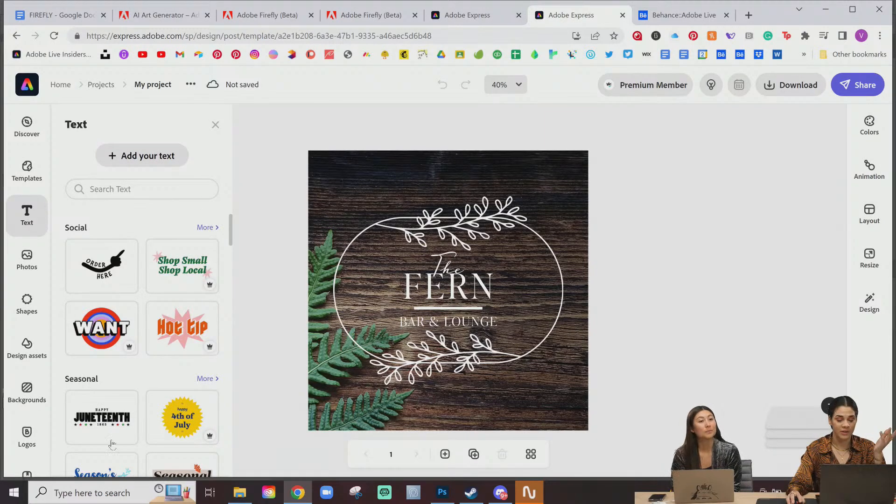
Leave the The Fern Bar & Lounge design and search the templates for "fern forest"
click(17, 36)
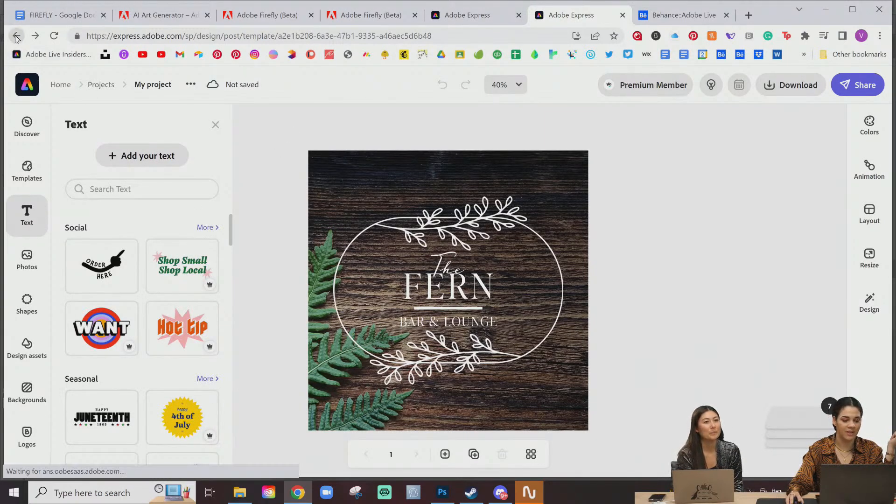
click(484, 306)
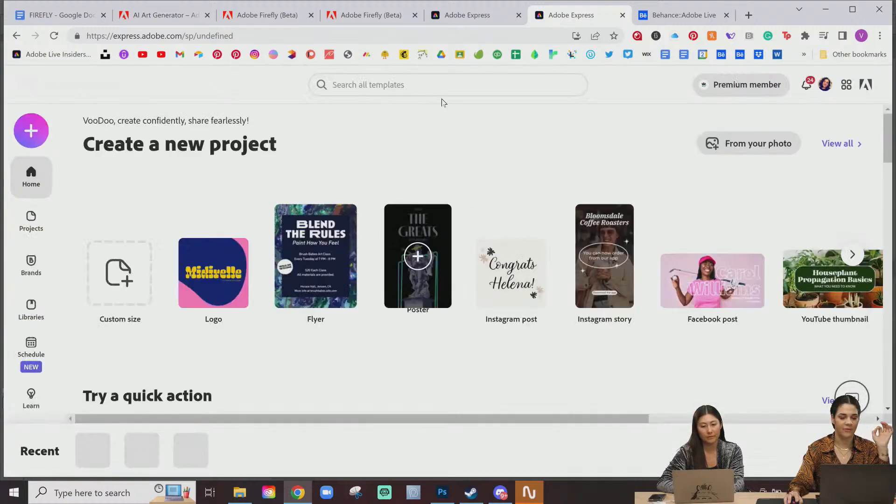
click(422, 86)
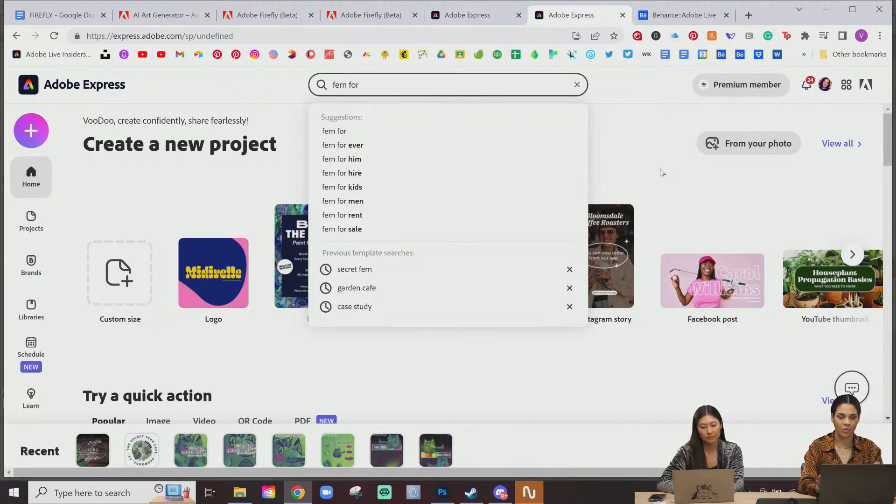
text(t)
key(Return)
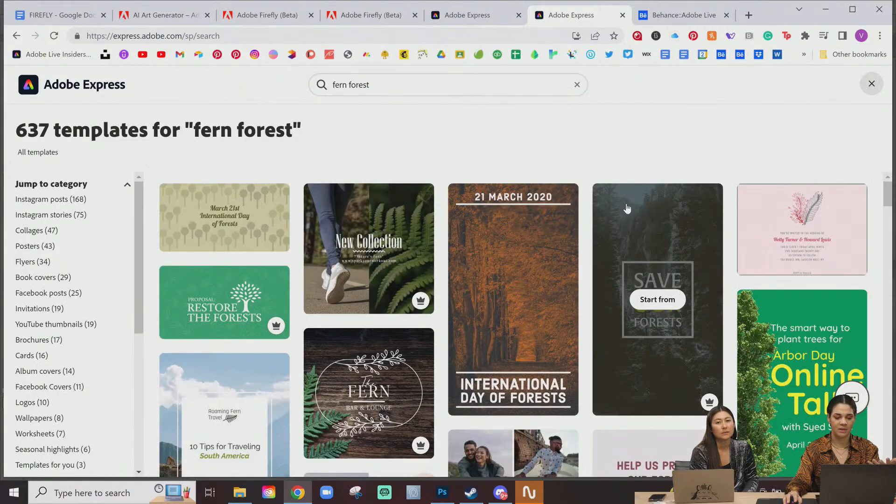
Browse the "fern forest" template results for a design suited to the moss and fern theme
scroll(579, 250, down, 8)
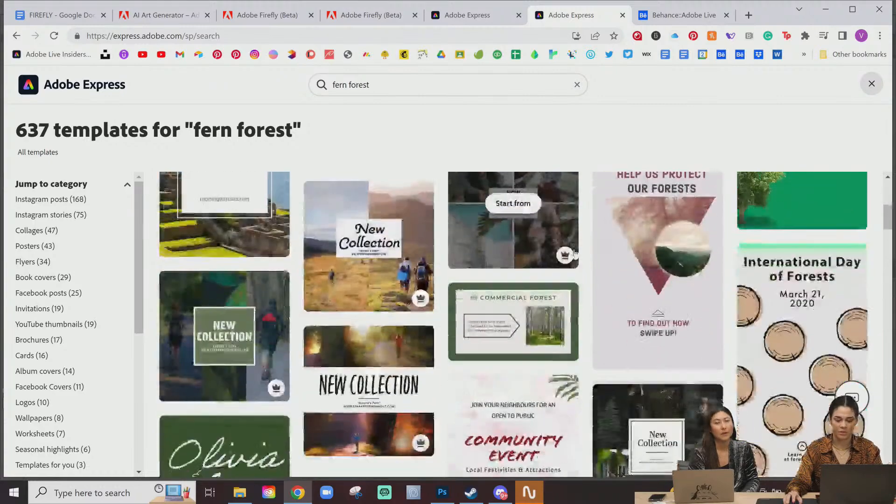
scroll(575, 252, down, 1)
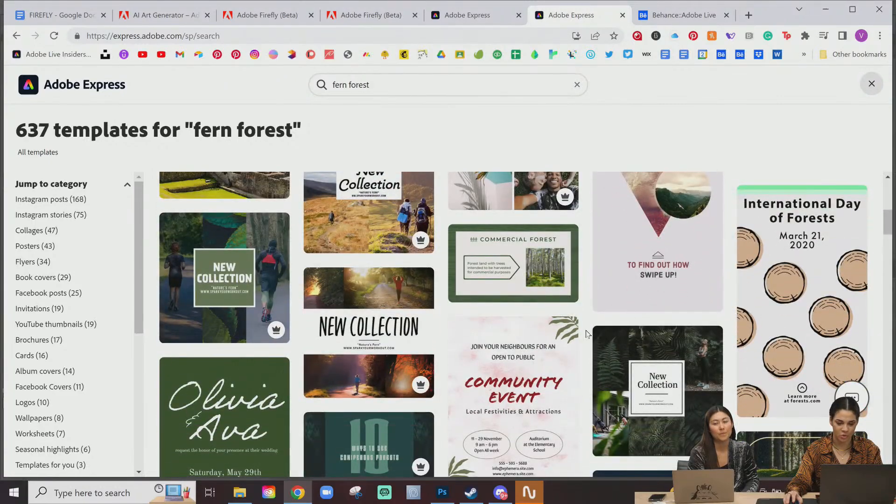
scroll(587, 333, down, 1)
scroll(587, 333, up, 1)
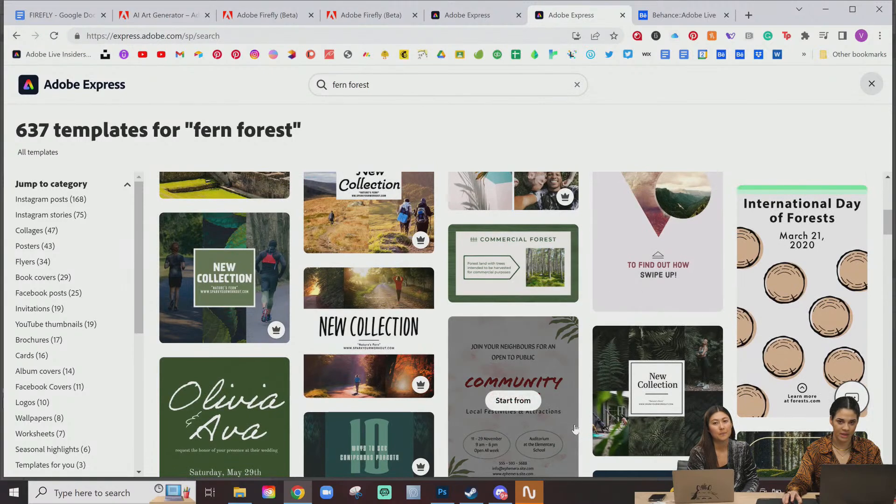
scroll(577, 438, down, 5)
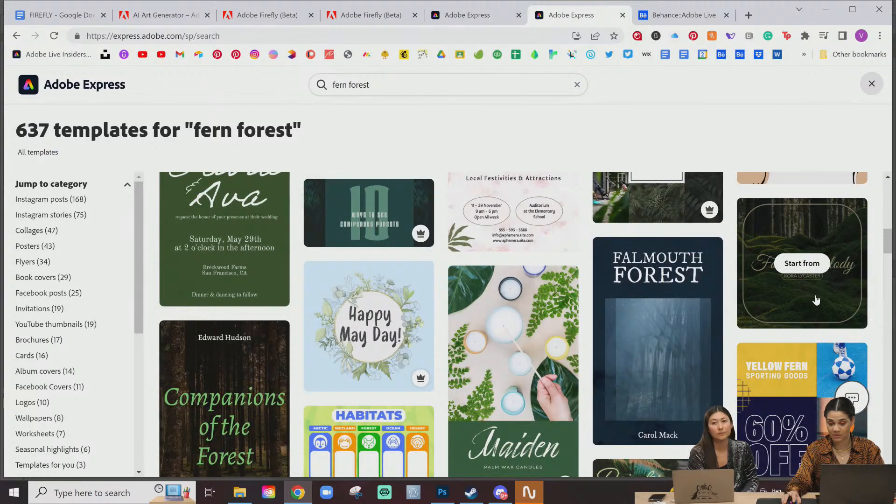
scroll(814, 300, down, 1)
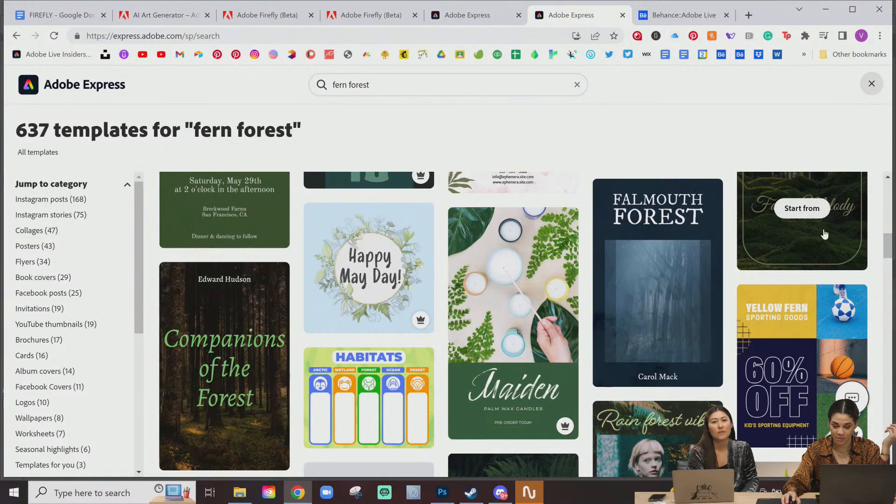
scroll(807, 235, up, 1)
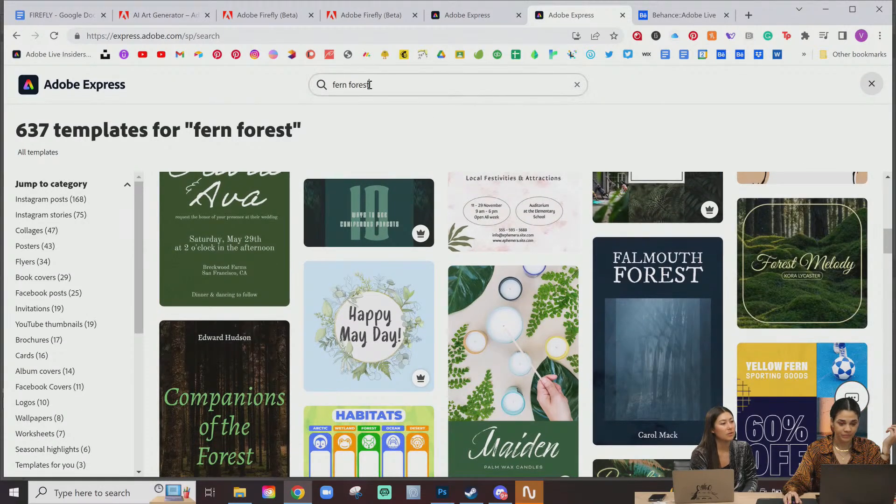
Shorten the template search to "fern" and look through the resulting designs
drag(371, 84, 346, 88)
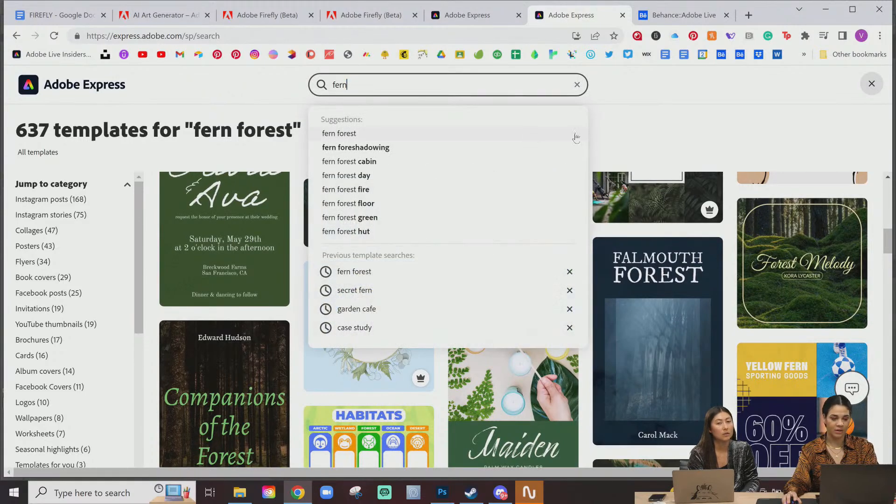
key(Return)
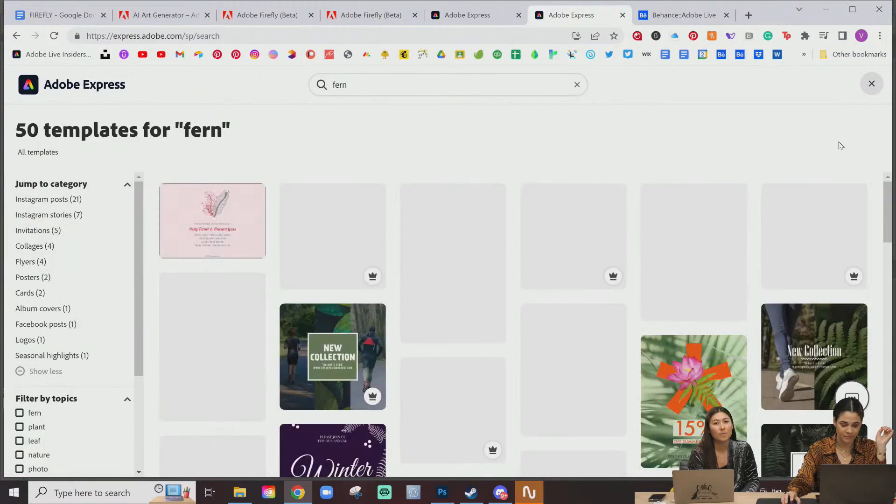
scroll(707, 255, down, 2)
scroll(707, 256, down, 1)
scroll(708, 257, down, 2)
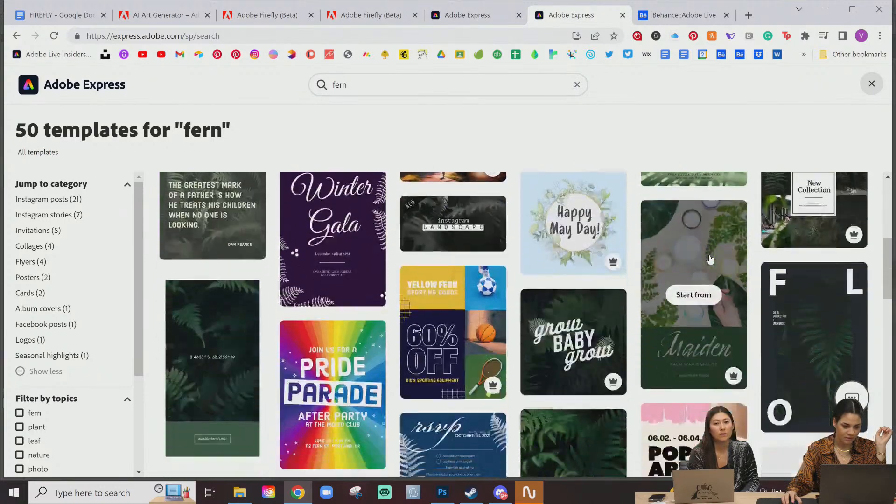
scroll(322, 303, up, 1)
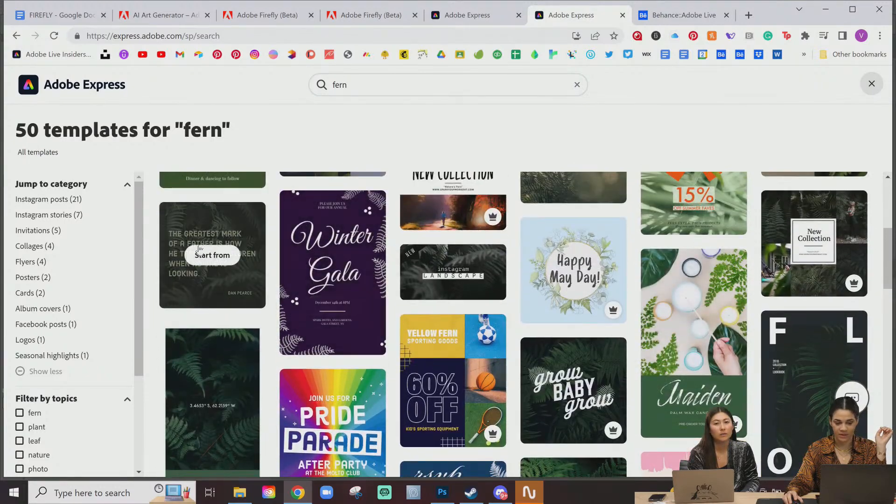
scroll(216, 252, down, 1)
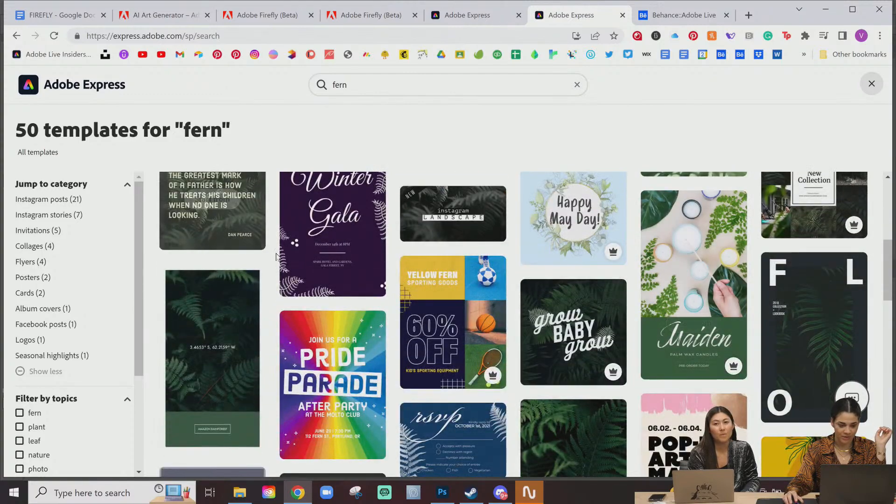
scroll(275, 256, up, 1)
scroll(280, 261, down, 3)
scroll(642, 414, down, 3)
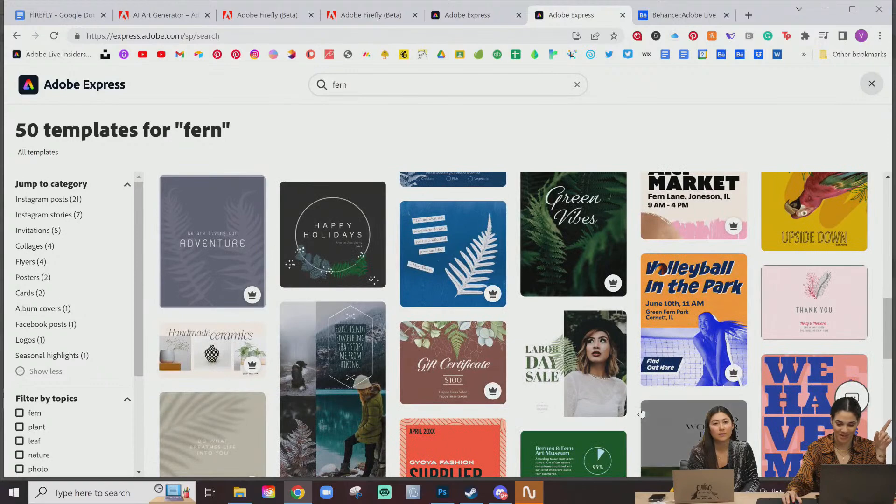
scroll(641, 413, down, 3)
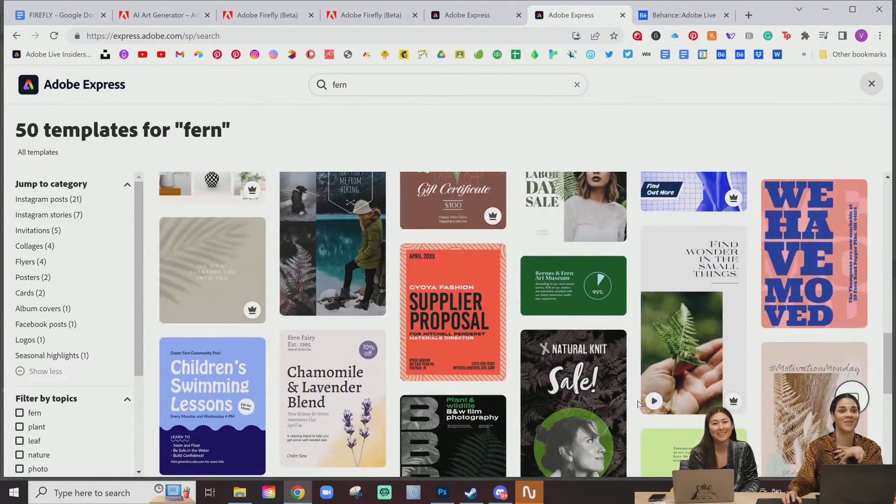
scroll(608, 382, down, 1)
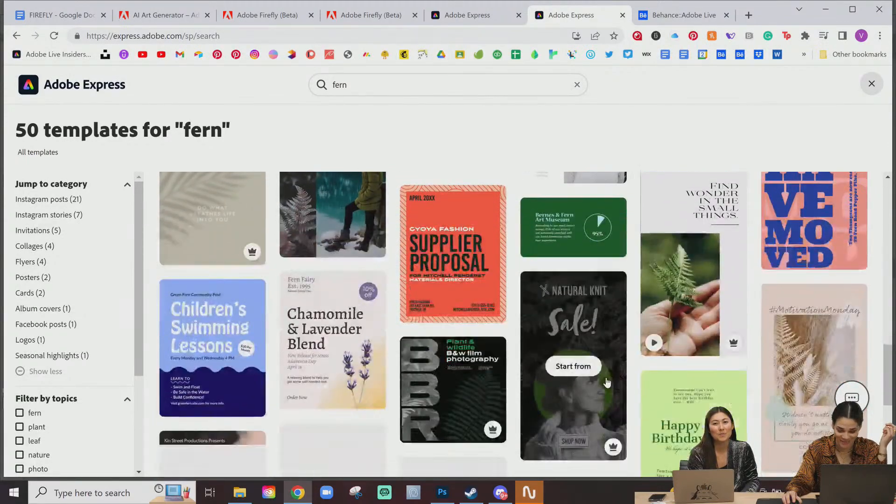
scroll(608, 382, down, 1)
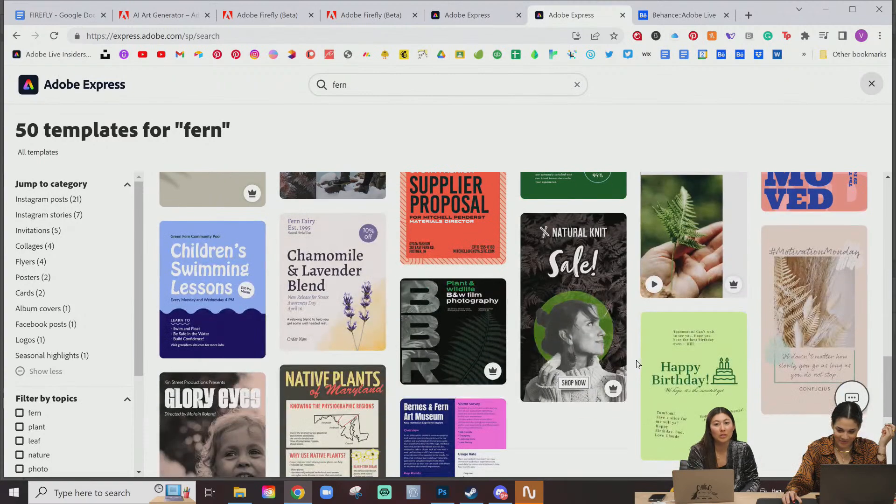
Open the "Find wonder in the small things" template with the hand holding a fern and select its headline text
scroll(648, 344, up, 1)
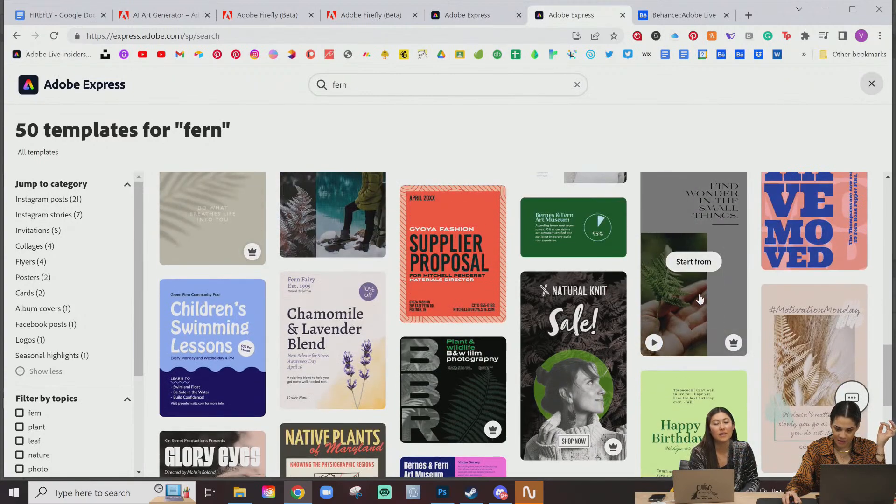
click(744, 312)
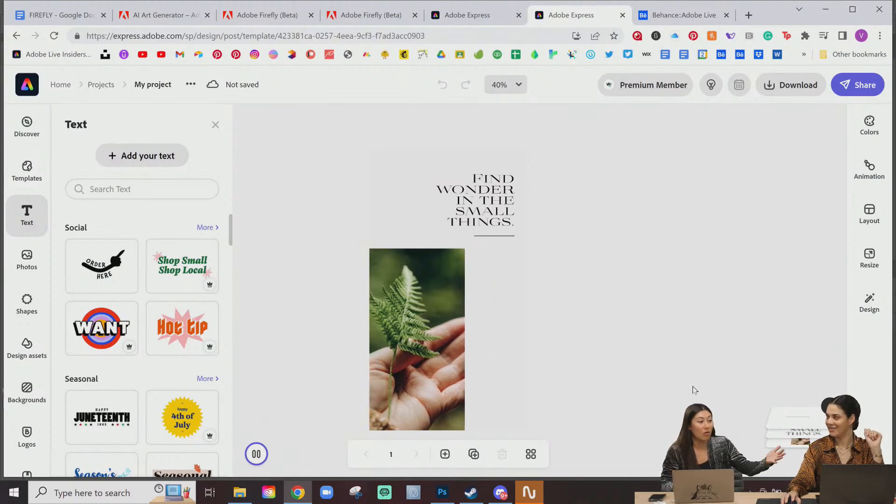
click(491, 202)
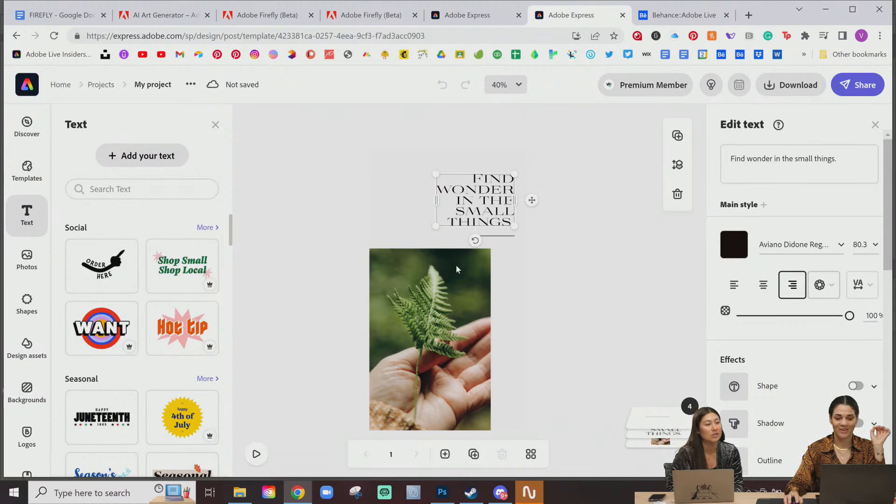
Switch to the HONEY text effect in Adobe Firefly, regenerate it as "shiny golden honey pouring gooey drip" and show the first variation
click(387, 16)
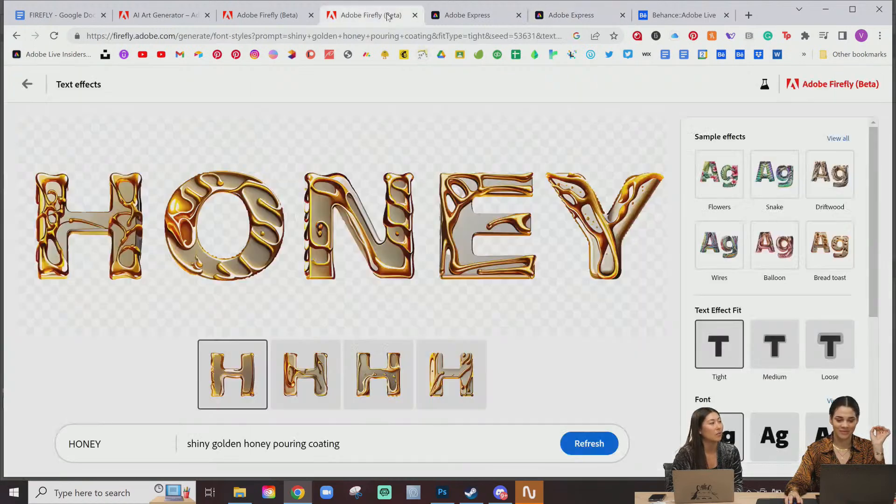
click(315, 379)
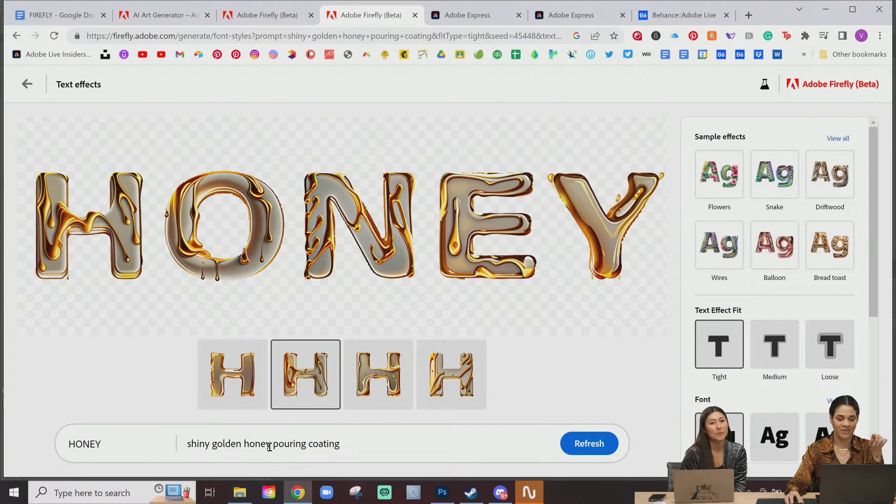
drag(340, 444, 308, 444)
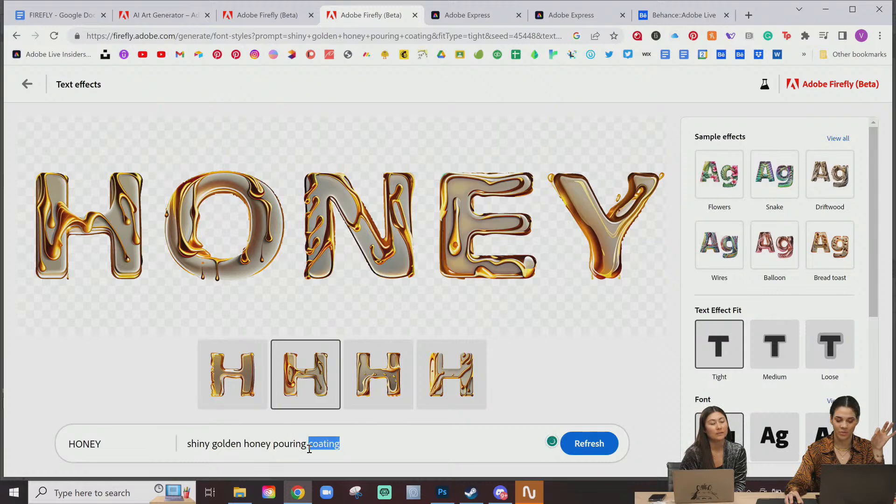
text(gooey)
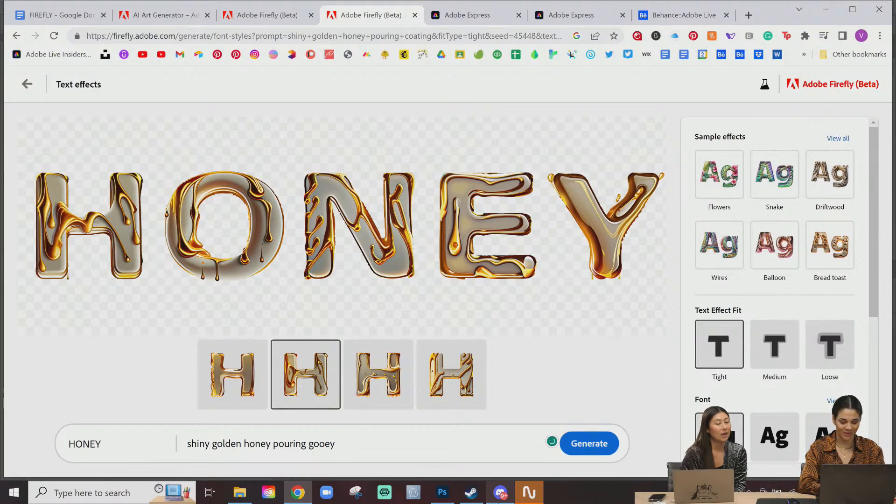
text( drip)
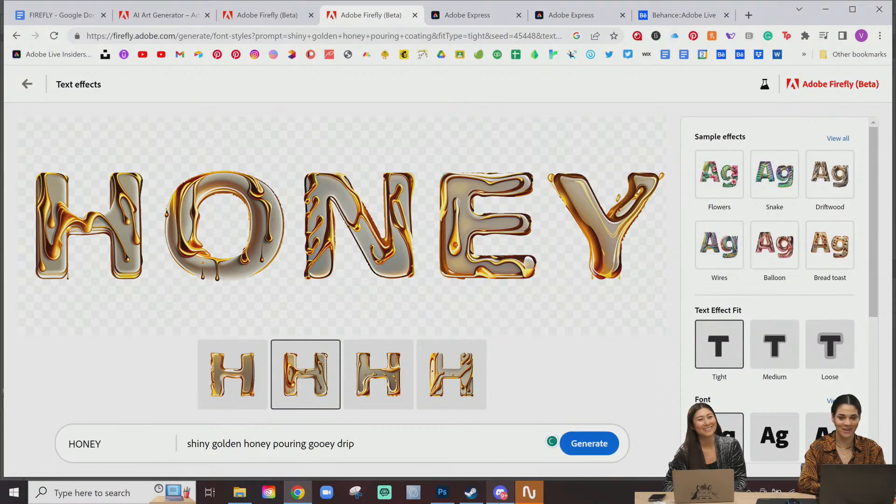
key(Return)
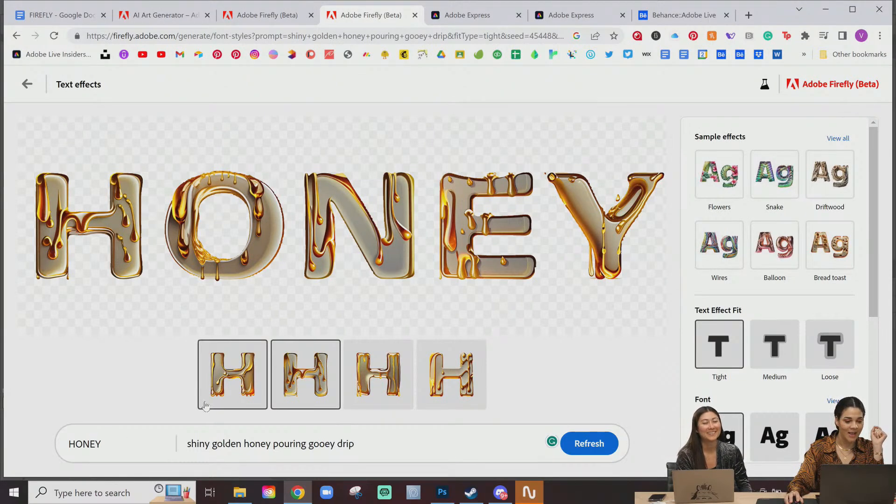
mouse_move(192, 222)
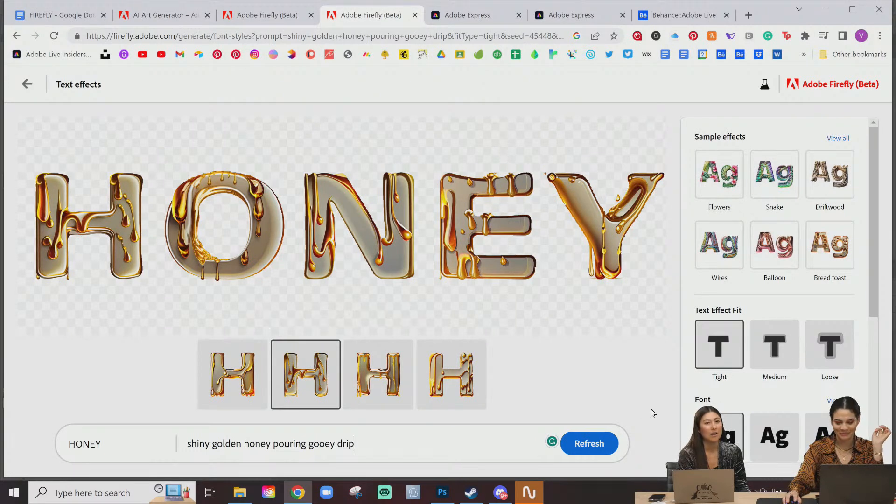
click(245, 375)
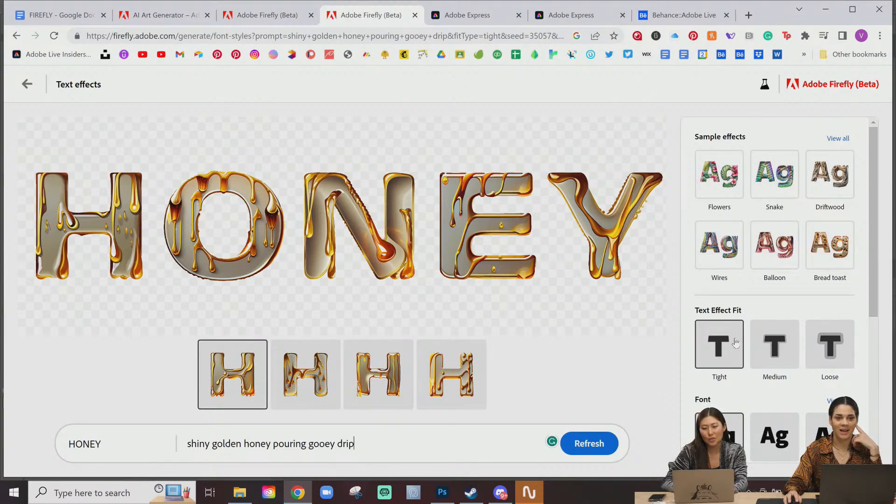
Return to the fern template in Adobe Express and show all assets of the shared Firefly library
mouse_move(526, 289)
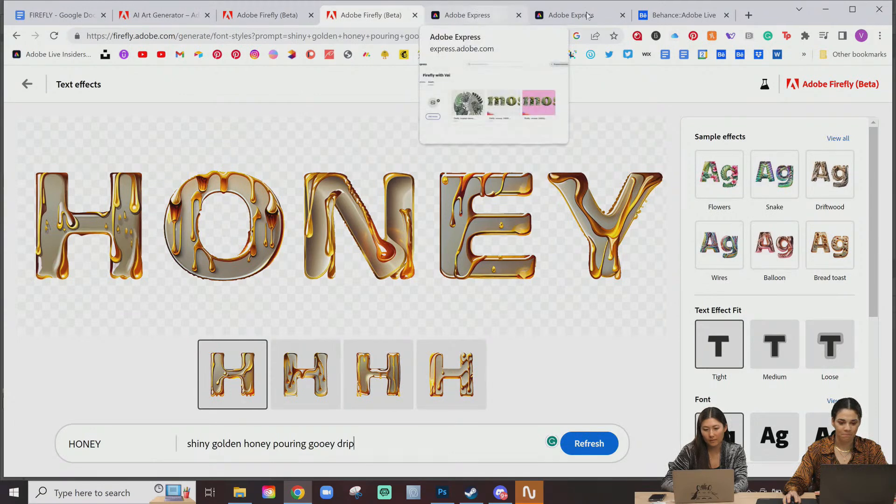
click(570, 15)
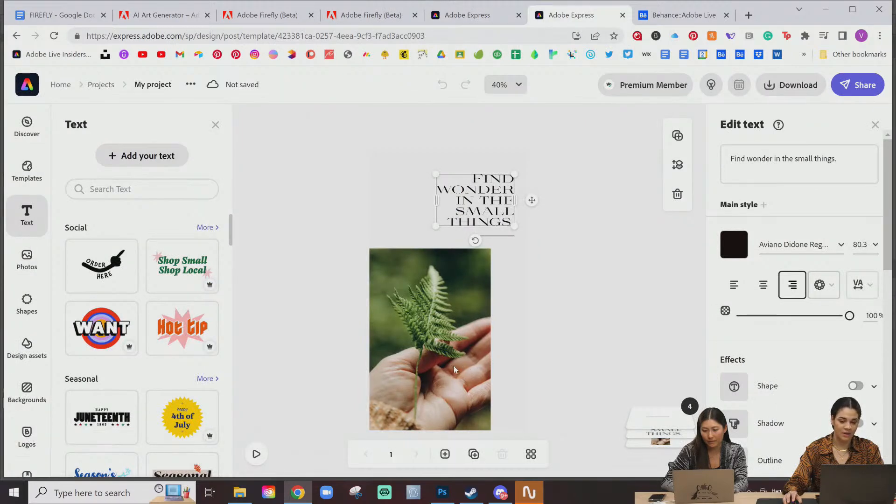
scroll(102, 387, down, 2)
scroll(26, 401, down, 1)
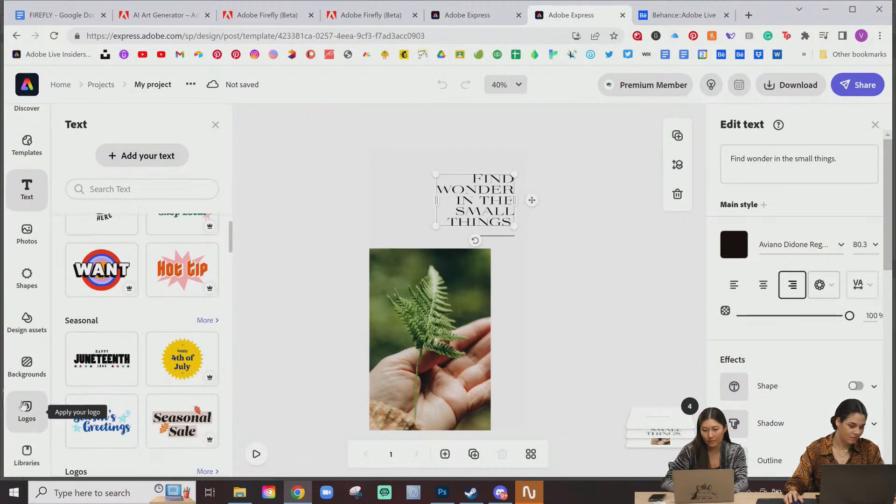
click(27, 460)
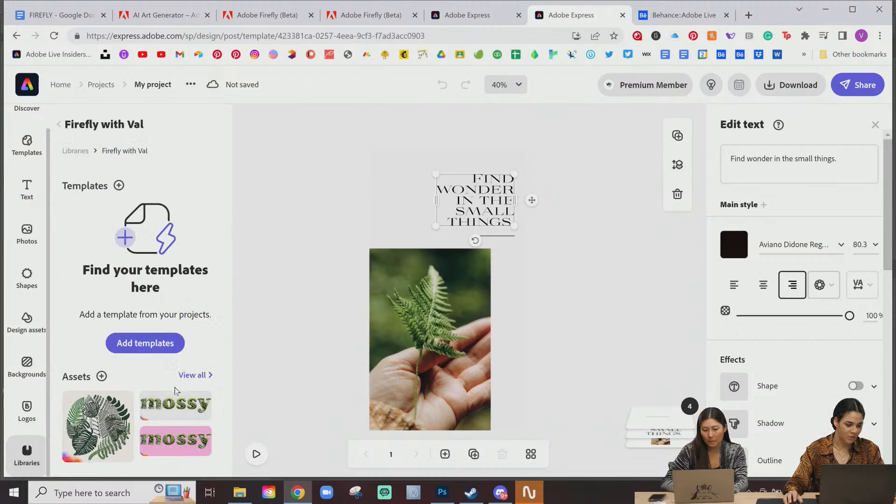
click(208, 375)
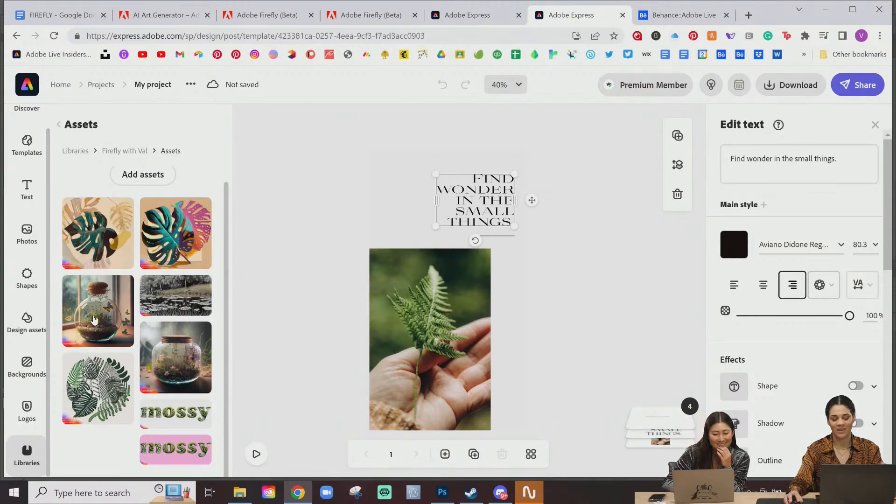
Replace the photo of the hand holding a fern with the butterfly terrarium image from the shared Firefly library and preview the design's animation
click(429, 370)
click(758, 166)
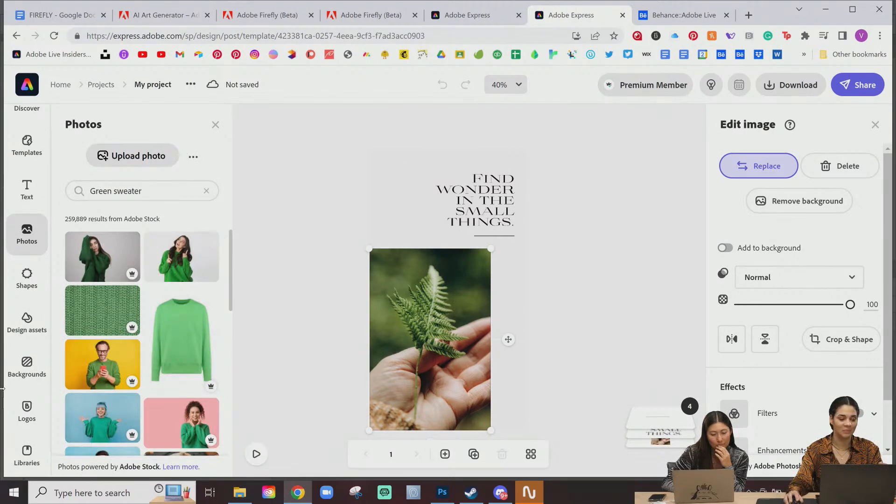
click(29, 455)
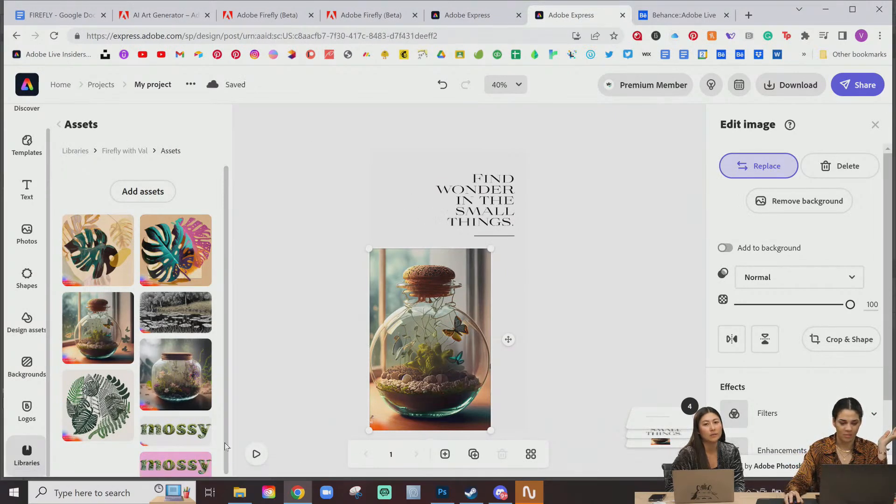
click(256, 453)
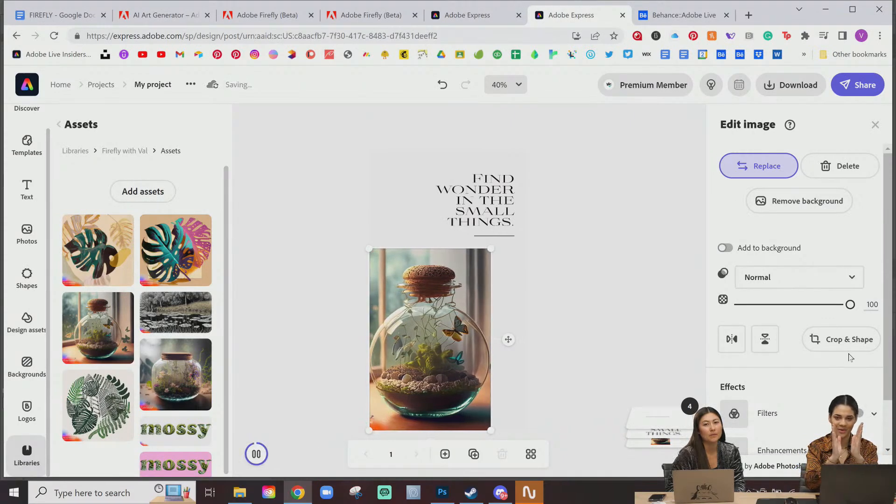
Use the beige and green monstera leaf artwork from the Firefly library as the page's background image
click(385, 196)
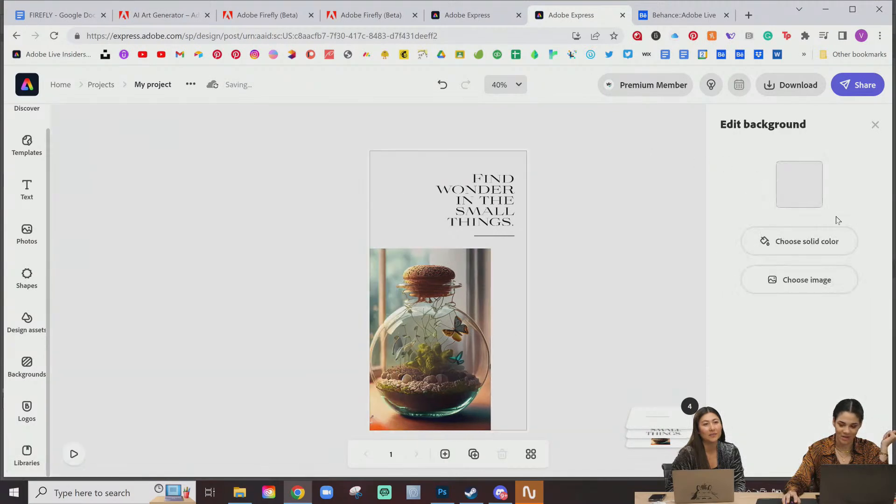
click(817, 282)
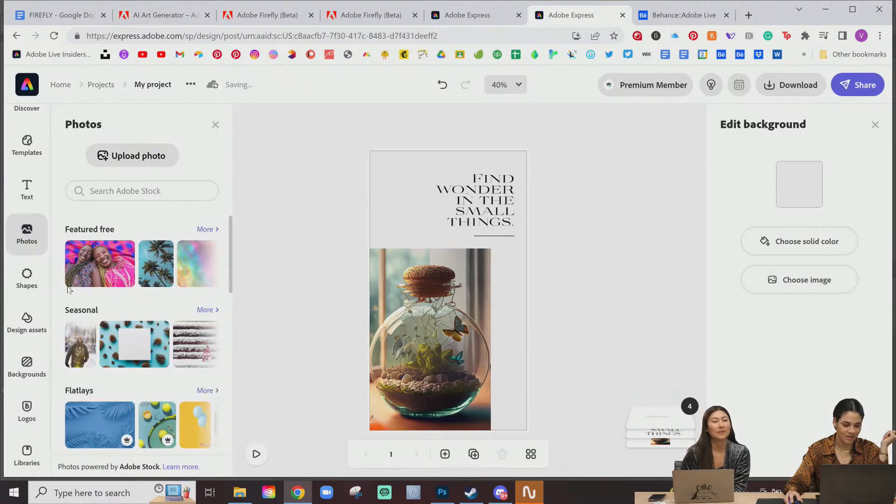
click(26, 455)
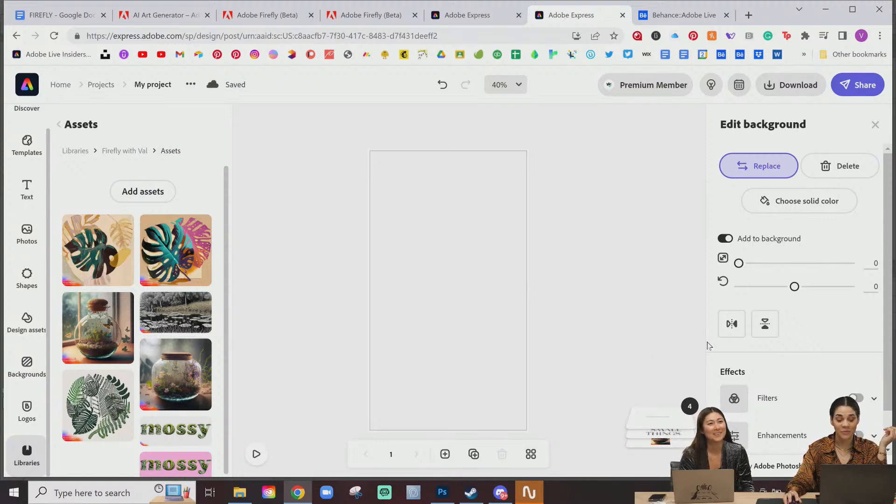
Check the jar image and background layers of the blank page, and reload the project in the browser
click(669, 428)
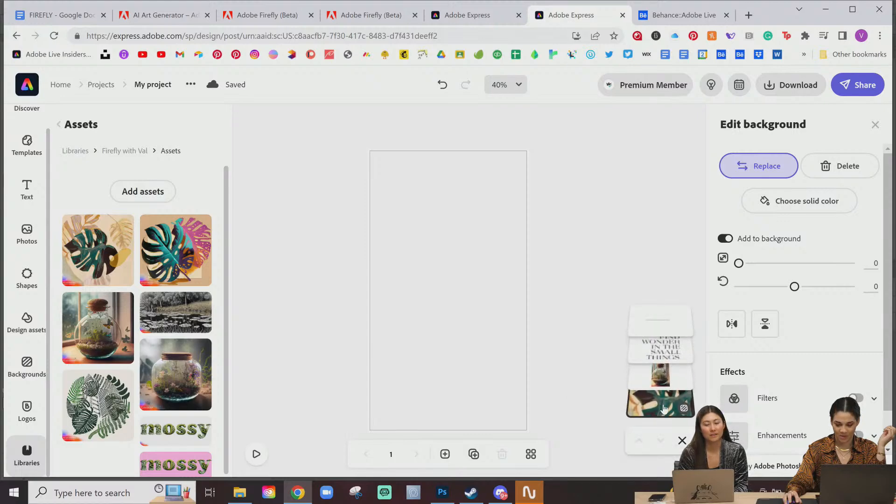
click(658, 379)
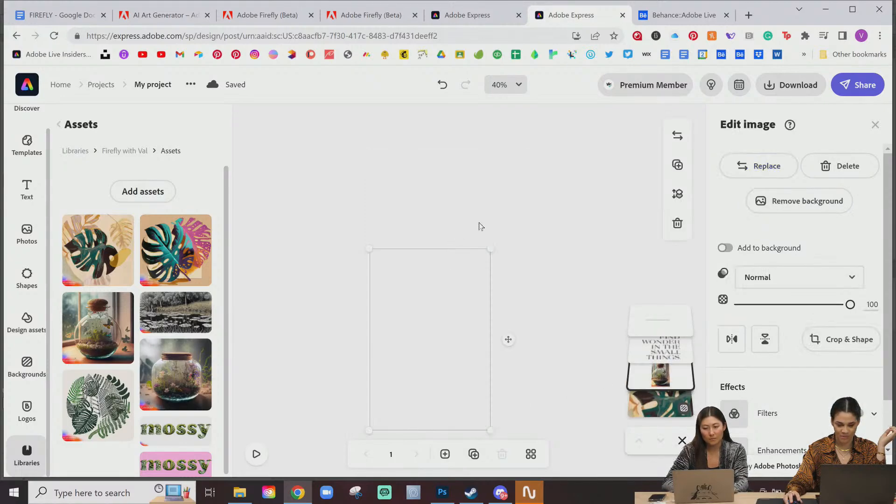
click(582, 244)
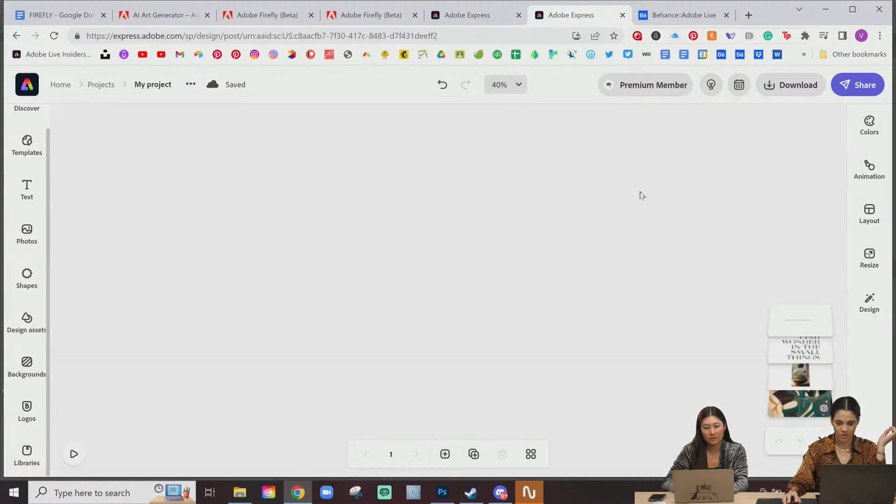
click(793, 403)
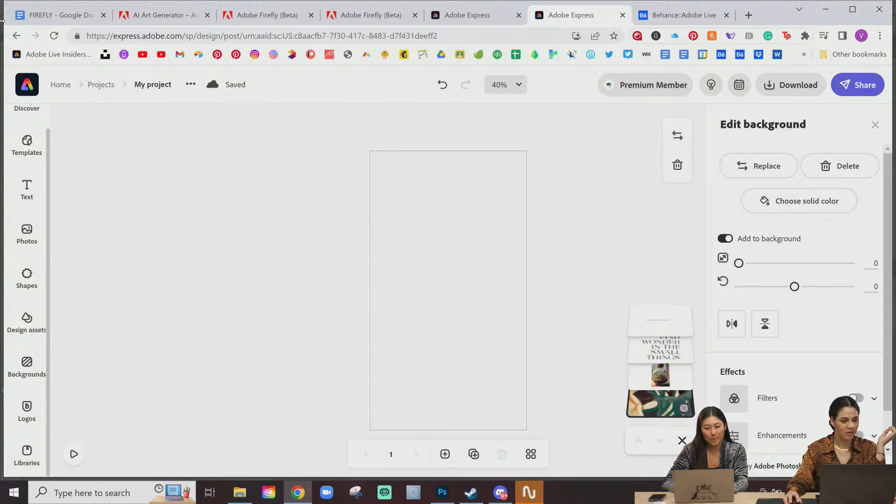
click(55, 40)
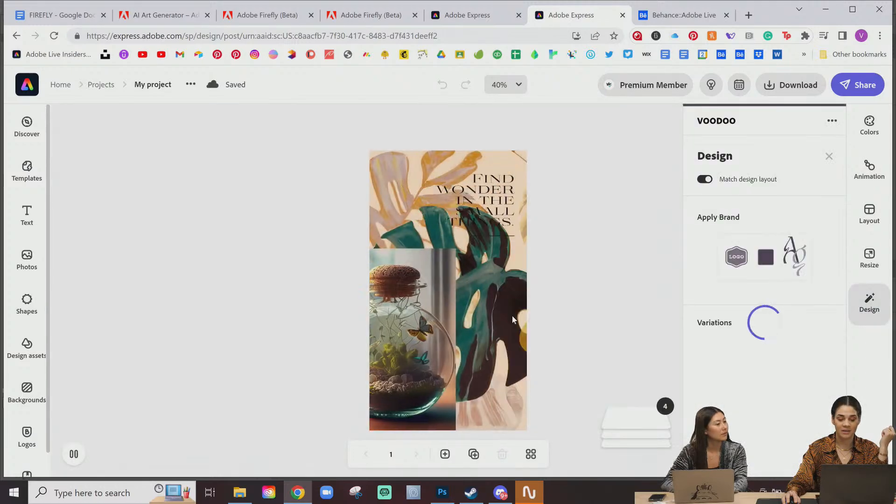
Select the monstera leaf background and turn on its enhancements
click(512, 315)
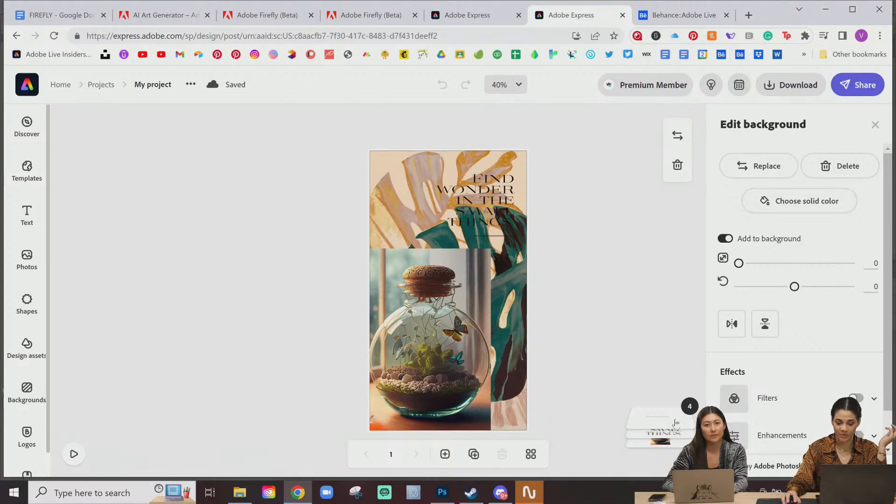
mouse_move(665, 436)
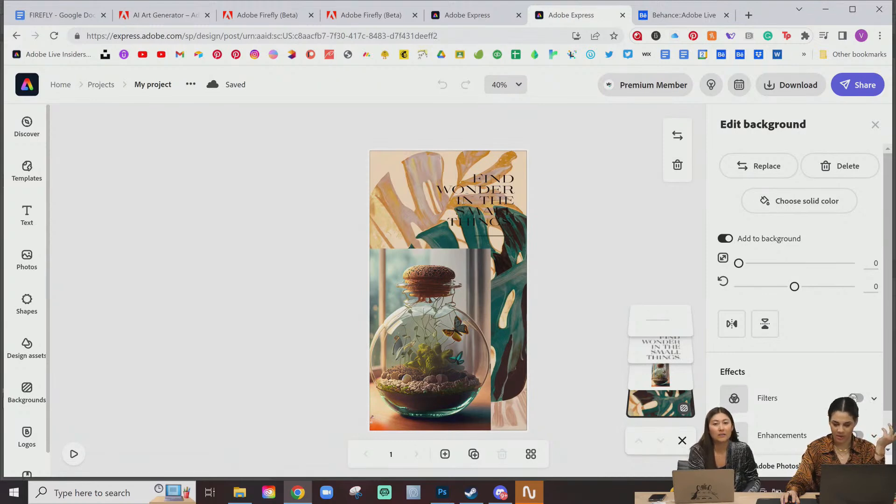
scroll(805, 373, down, 1)
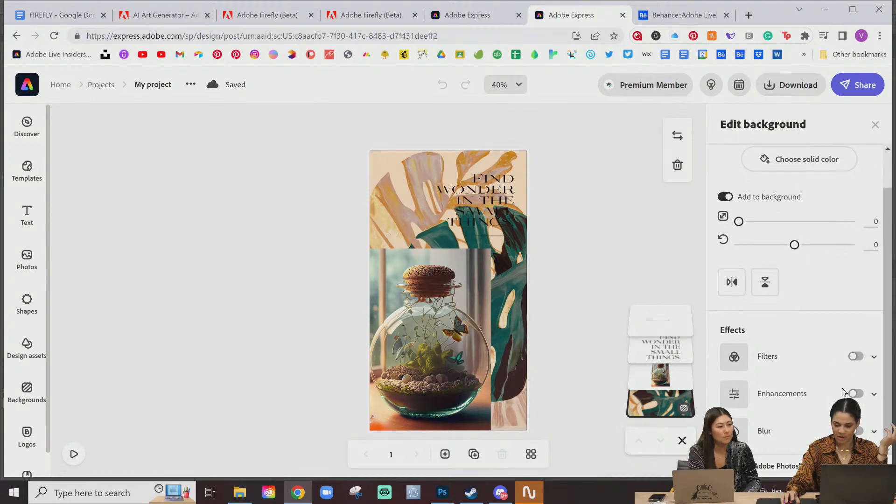
click(873, 395)
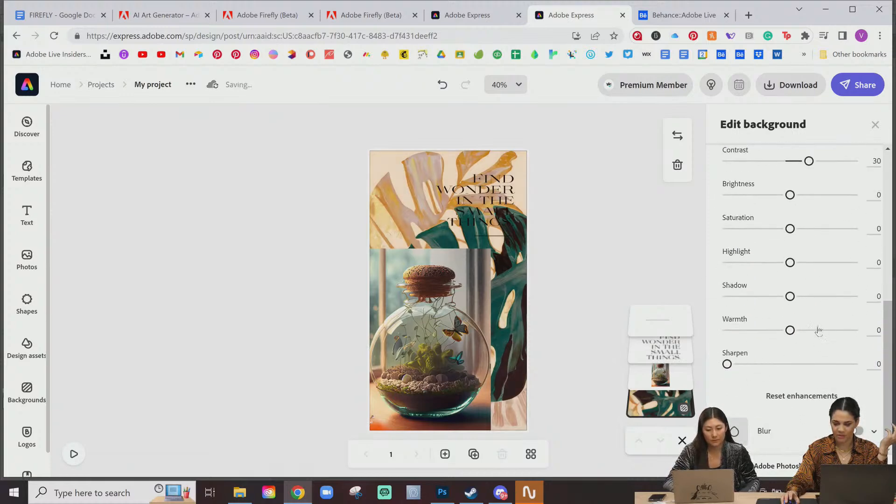
Try the blue and green Duotone filter on the leaf background and turn the filter off again
scroll(712, 231, up, 4)
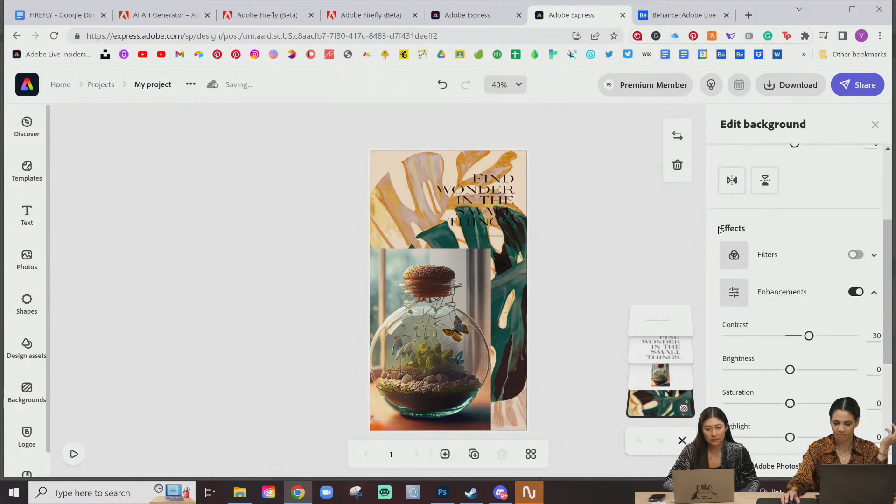
click(873, 255)
scroll(850, 360, down, 4)
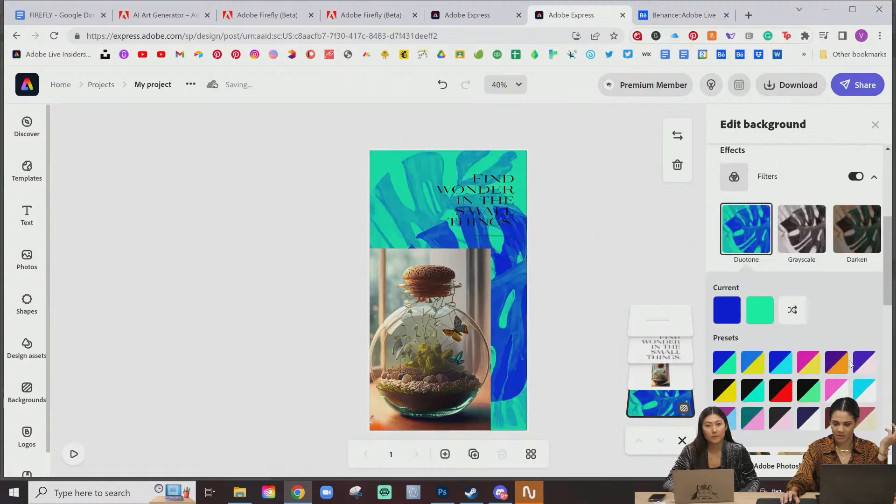
scroll(849, 355, up, 6)
scroll(830, 327, up, 2)
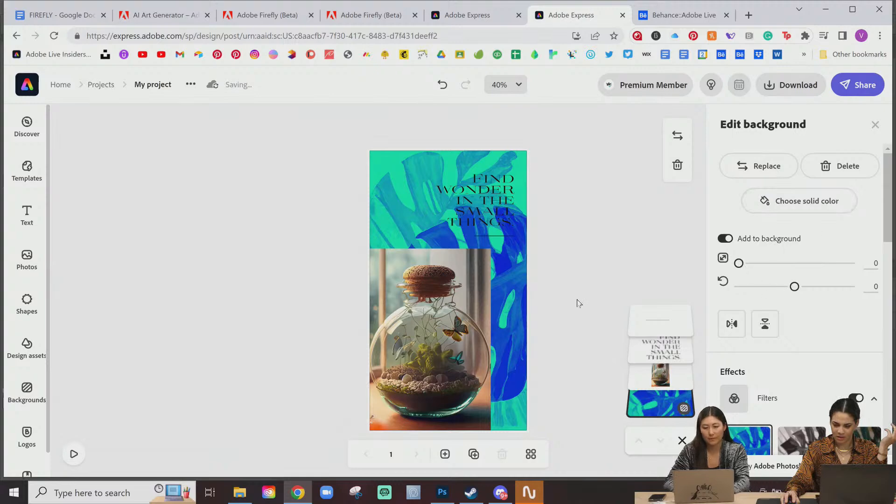
click(857, 398)
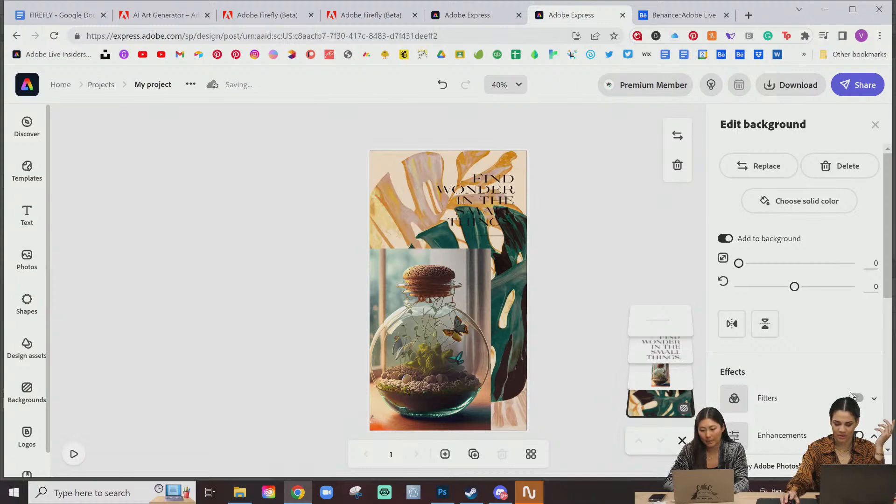
Set the background's contrast to 7, try extreme brightness and saturation, and settle on brightness 5 and saturation -3
scroll(804, 372, down, 7)
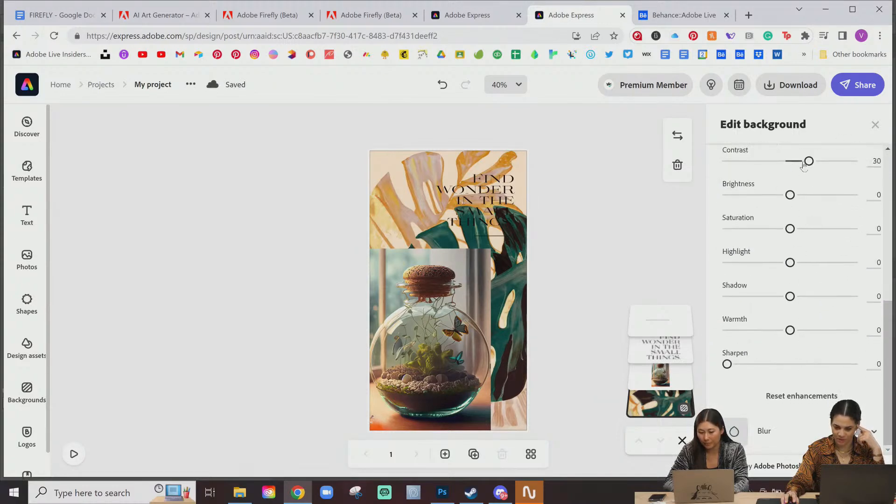
mouse_move(809, 161)
mouse_down()
mouse_move(754, 161)
mouse_move(794, 161)
mouse_up()
drag(789, 195, 856, 201)
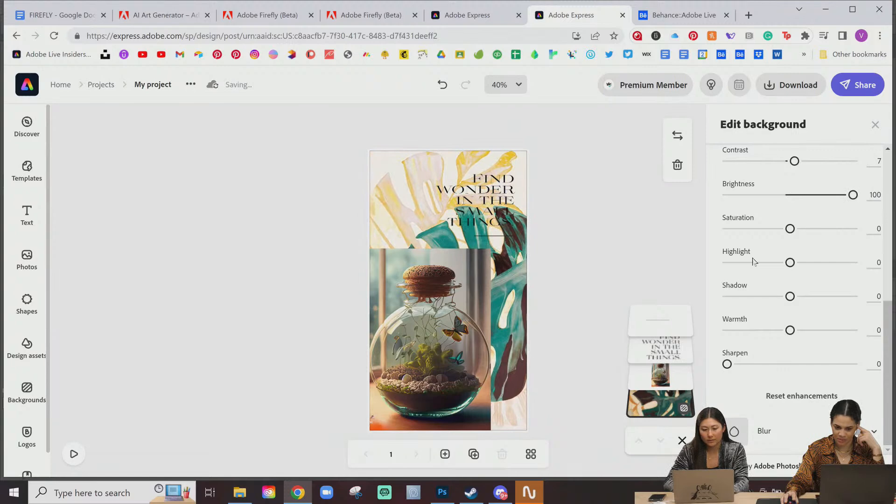
drag(790, 231, 734, 233)
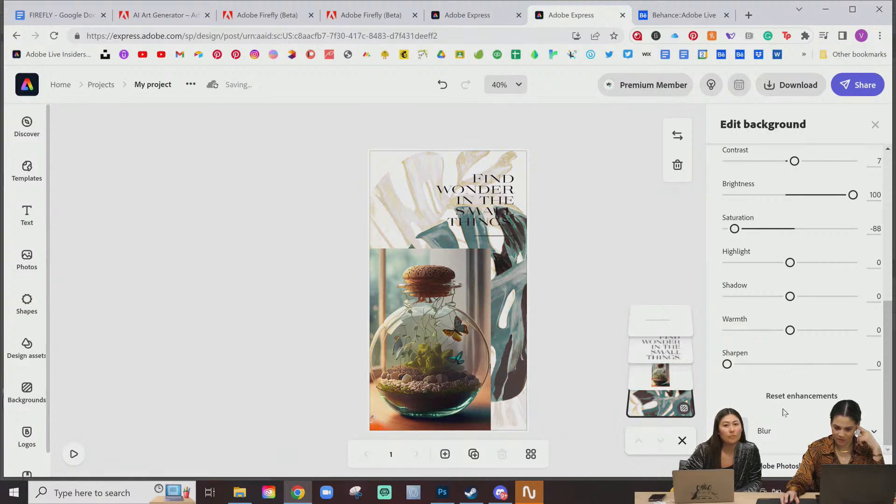
drag(853, 197, 793, 205)
drag(734, 230, 790, 238)
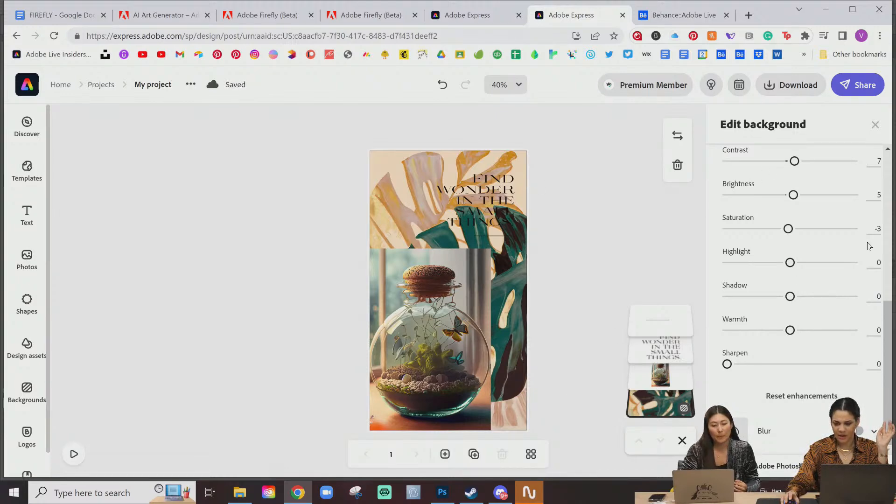
drag(888, 318, 888, 172)
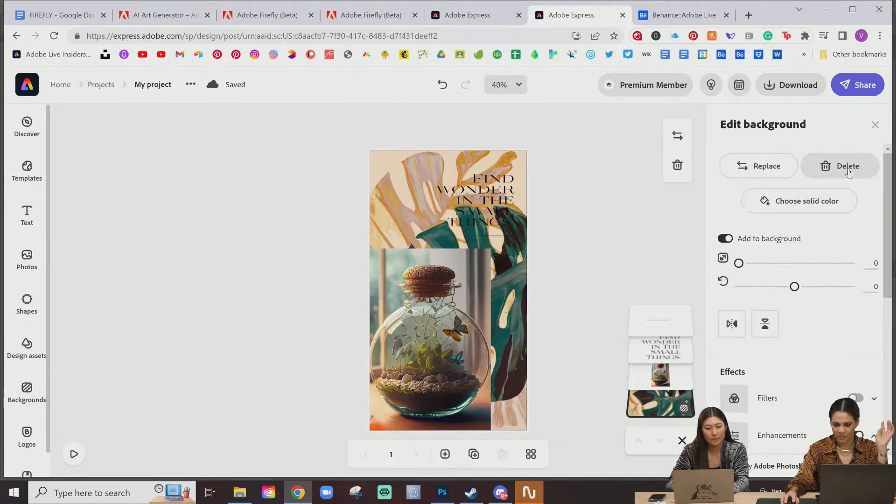
double_click(404, 192)
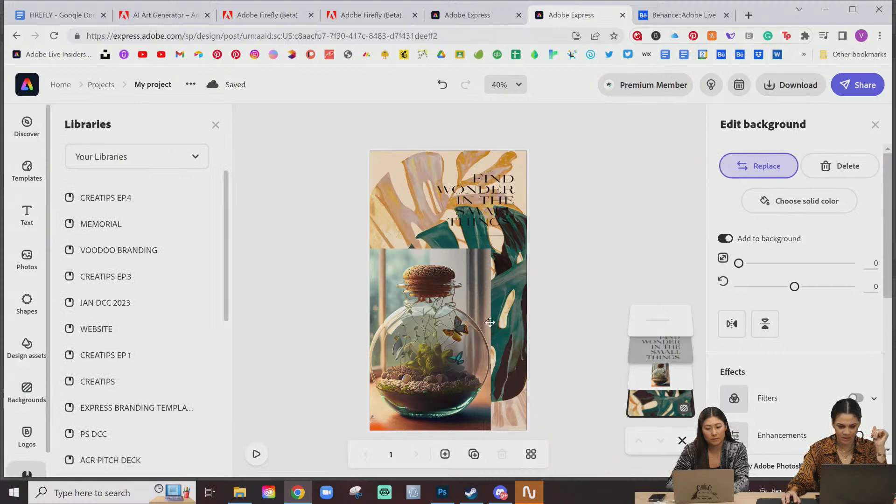
click(543, 171)
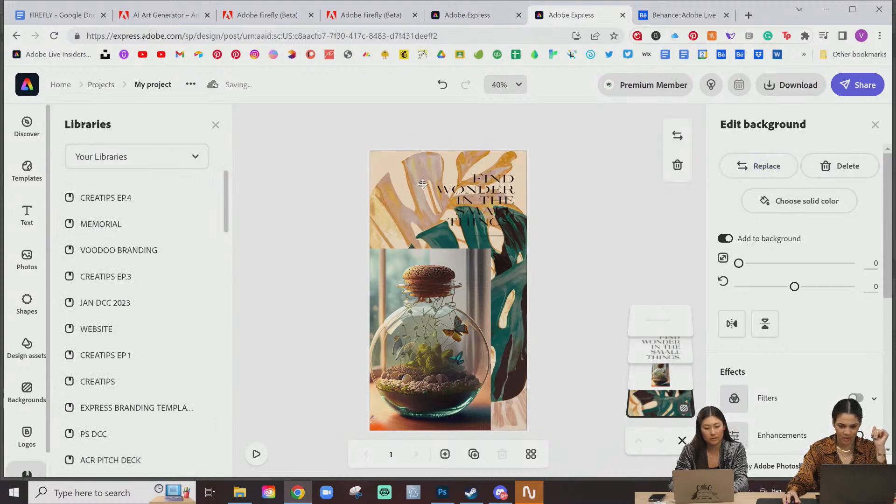
click(215, 124)
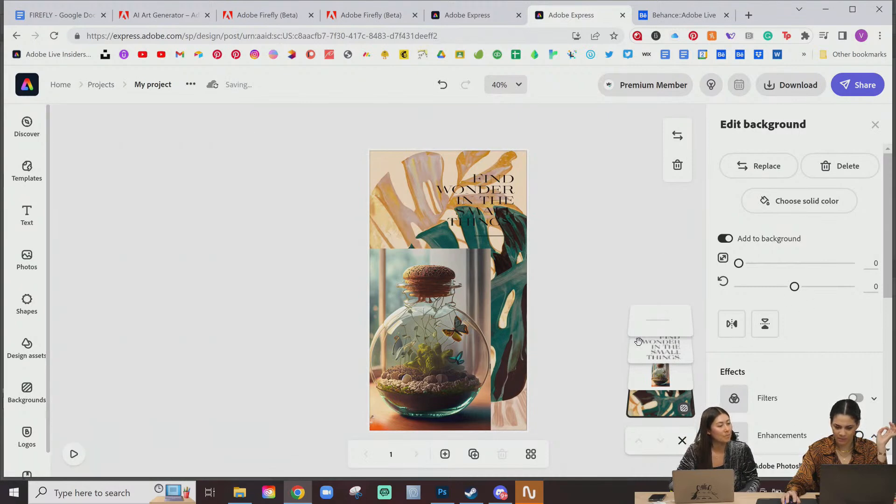
Enlarge the leaf background to a scale of 28 and rotate it to -104
drag(794, 288, 725, 315)
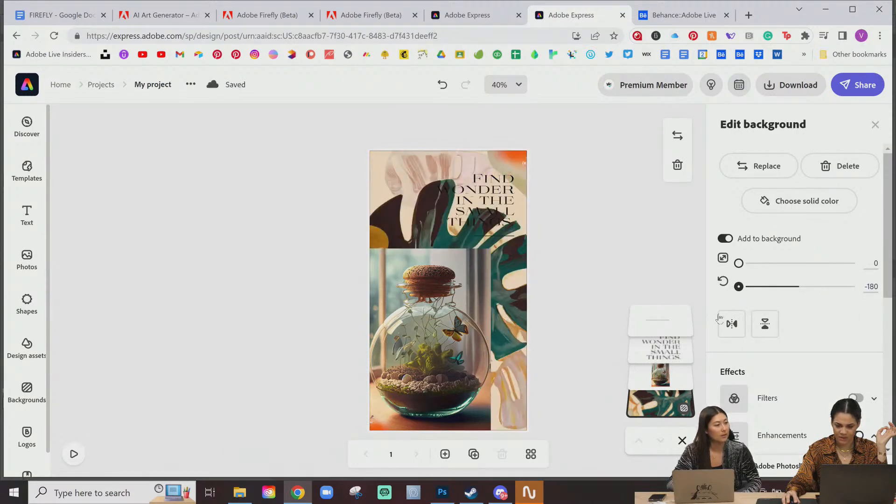
drag(738, 263, 772, 279)
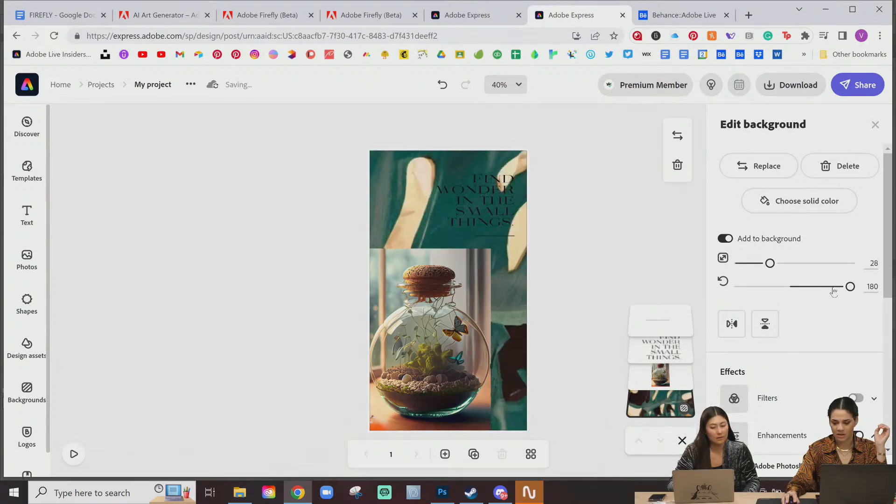
drag(848, 289, 762, 299)
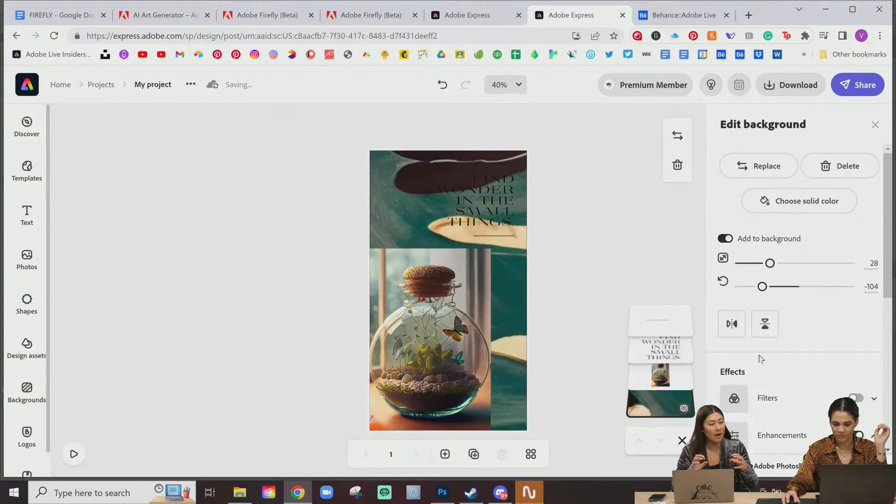
Turn on the blur effect for the leaf background and set its strength to 52
scroll(792, 305, down, 5)
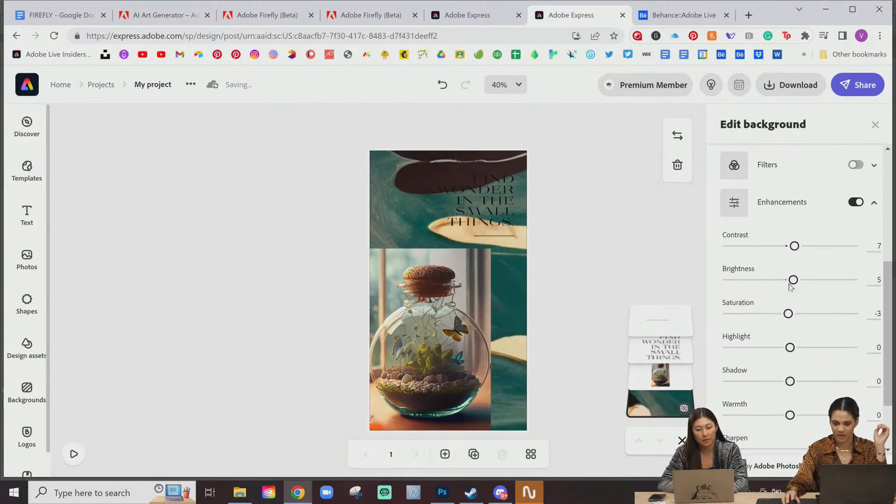
scroll(835, 396, down, 2)
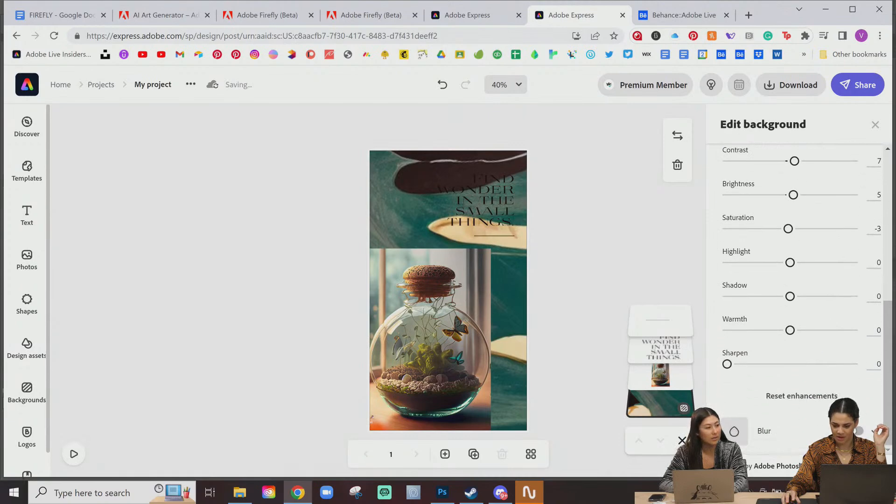
click(857, 431)
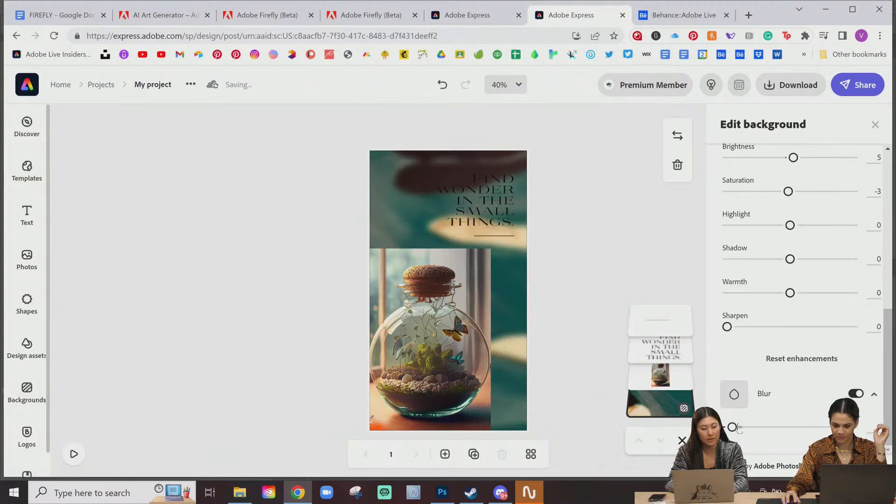
drag(759, 427, 799, 432)
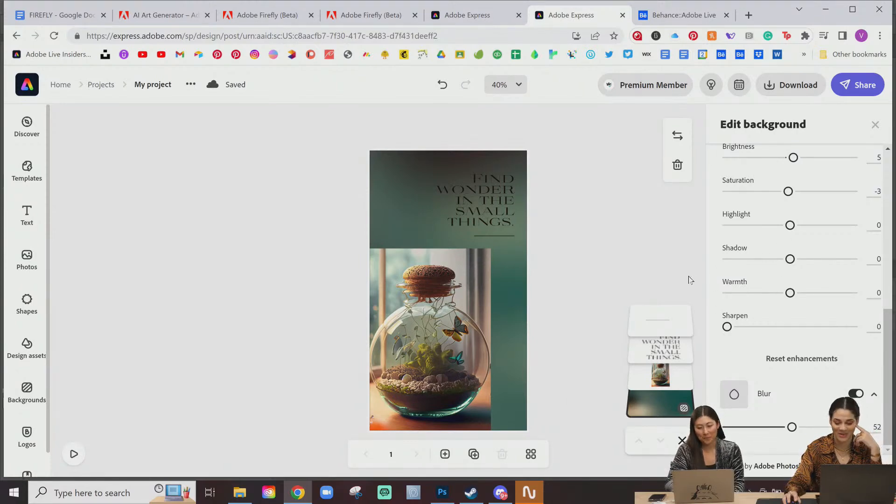
Change the color of the quote text "Find wonder in the small things." to the pale green DFE8CB
click(499, 207)
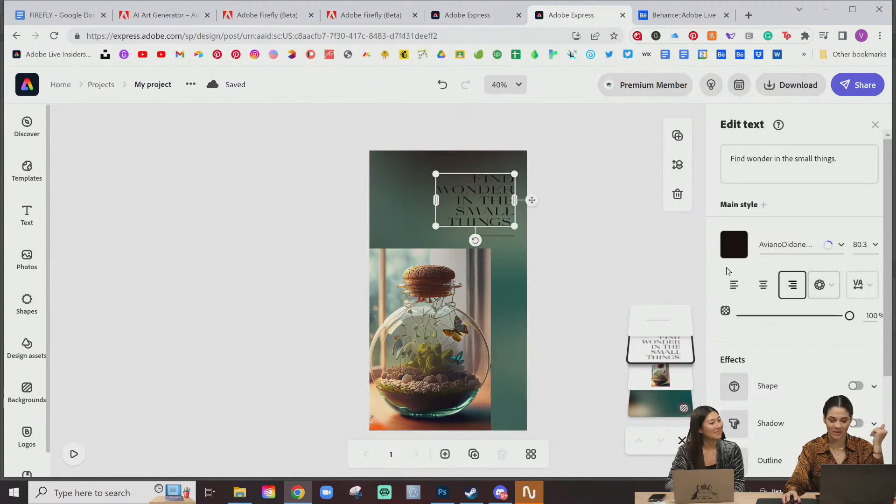
click(735, 245)
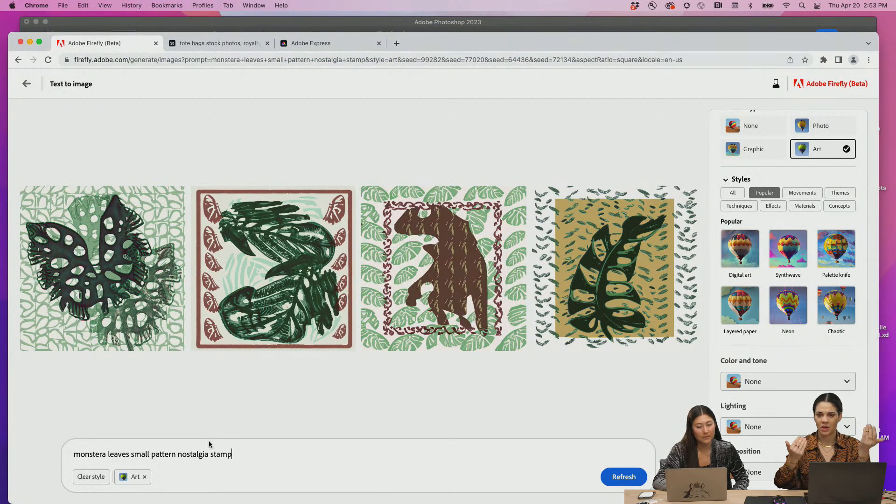
In Adobe Firefly, remove the word "small" from the monstera leaves pattern prompt and regenerate the images
drag(131, 454, 156, 455)
key(BackSpace)
key(Return)
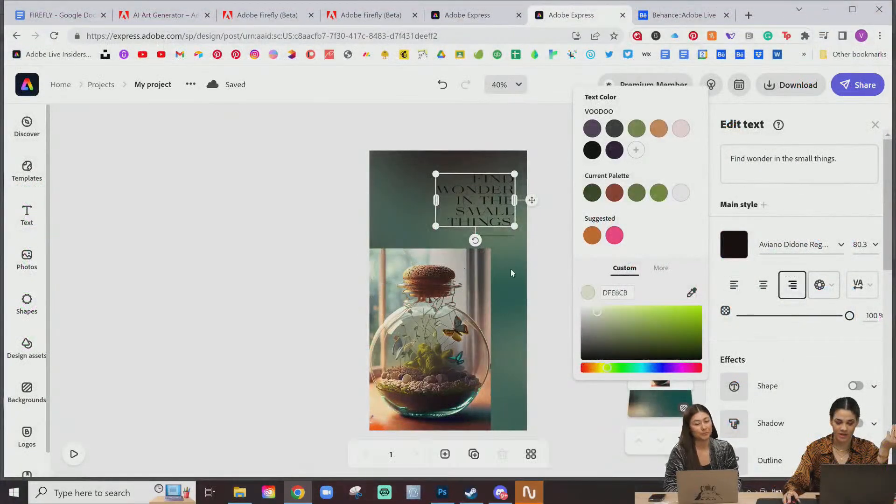
In Adobe Express, recolor the line beneath the quote to DFE8CB sampled from the quote's lettering, and play the design preview
click(504, 236)
click(734, 194)
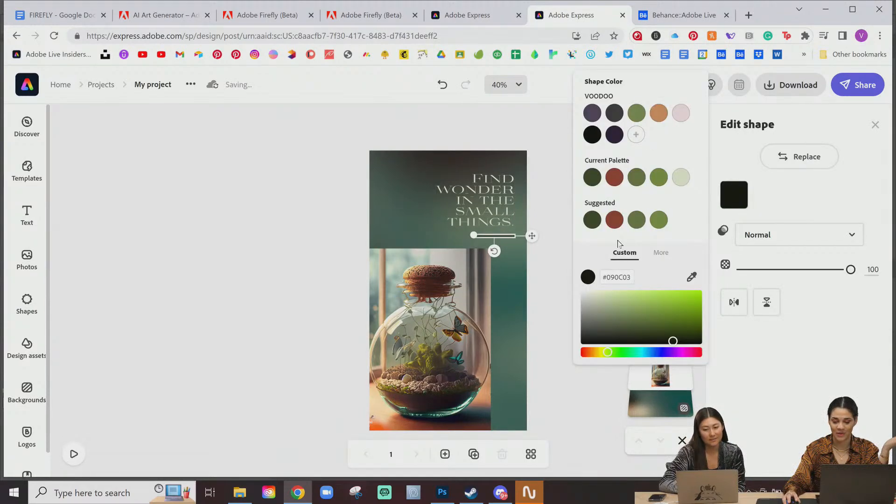
click(692, 278)
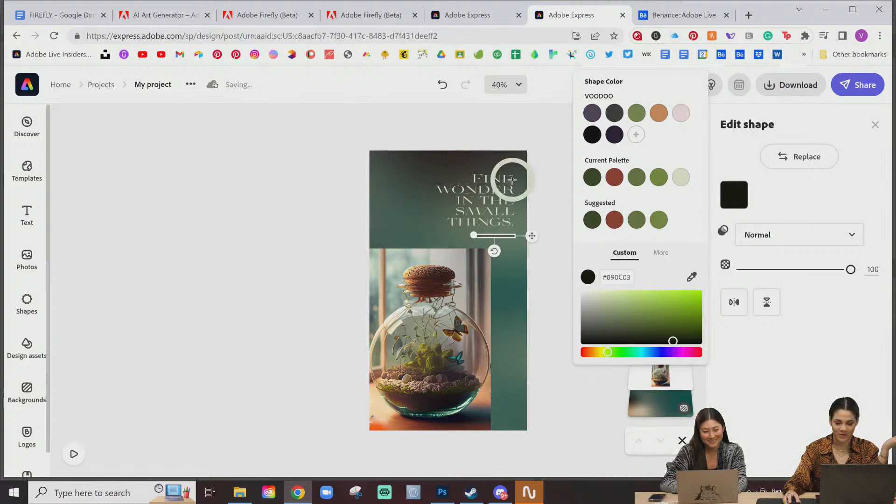
click(513, 179)
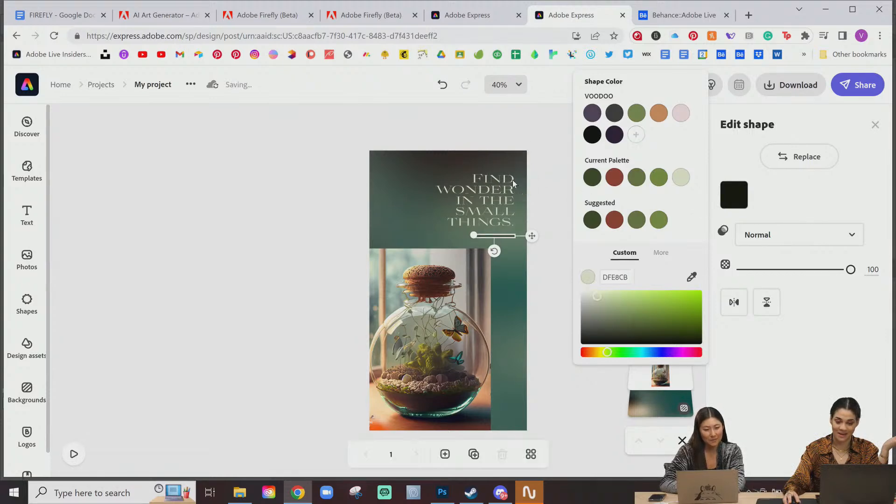
click(821, 360)
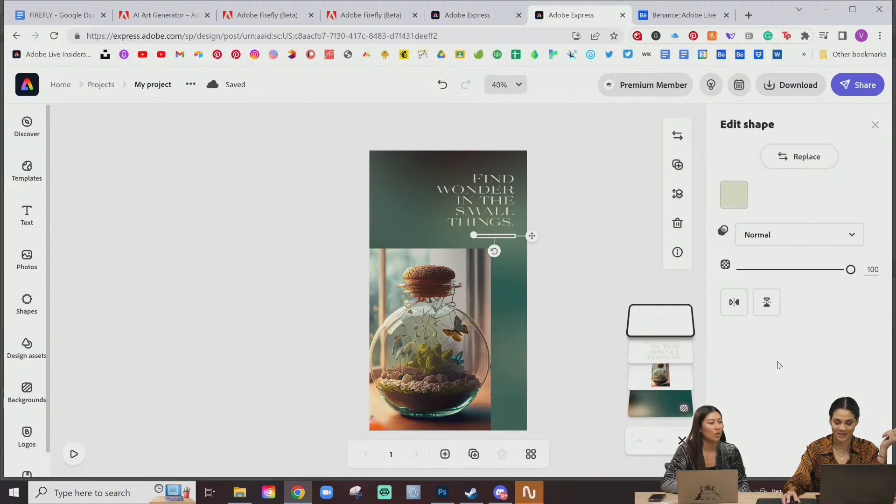
click(74, 454)
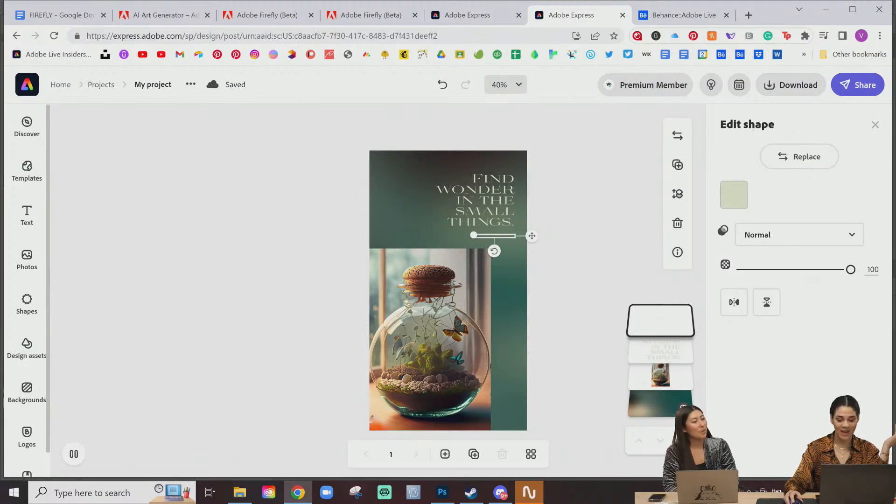